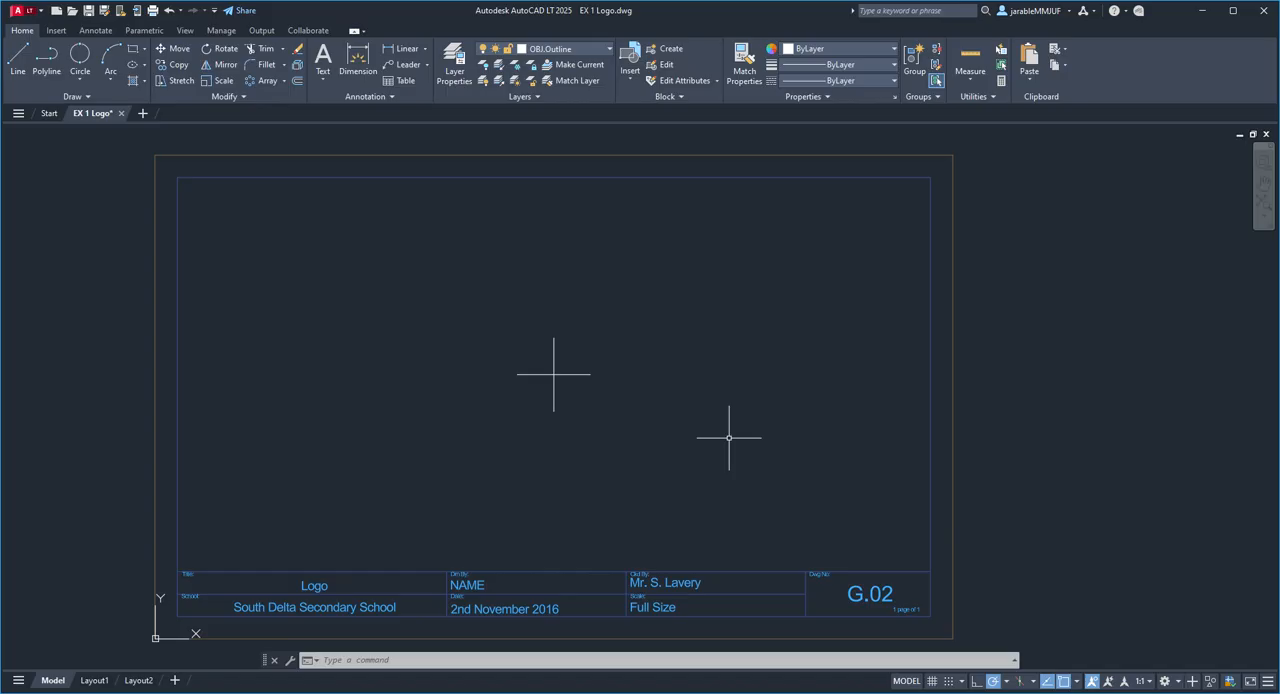
Step: Draw a circle centred on the cross mark's intersection, extending to the midpoint of the inner border's upper edge
left_click(80, 80)
left_click(100, 108)
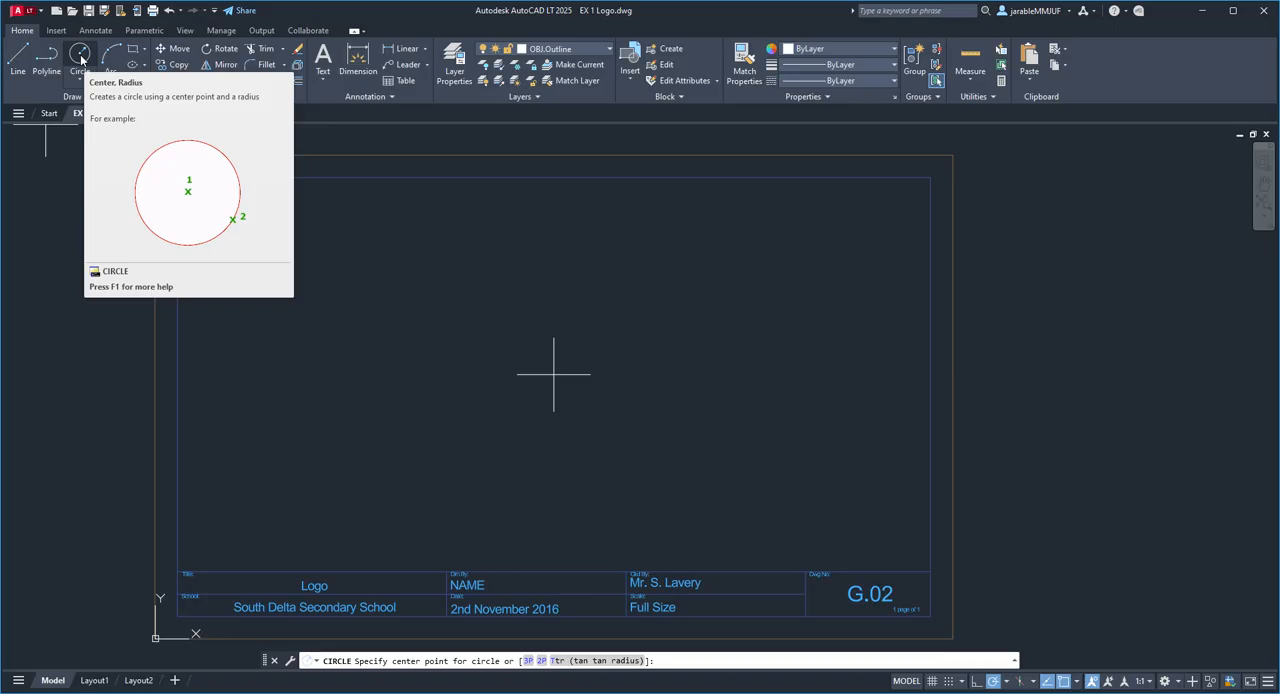
left_click(81, 57)
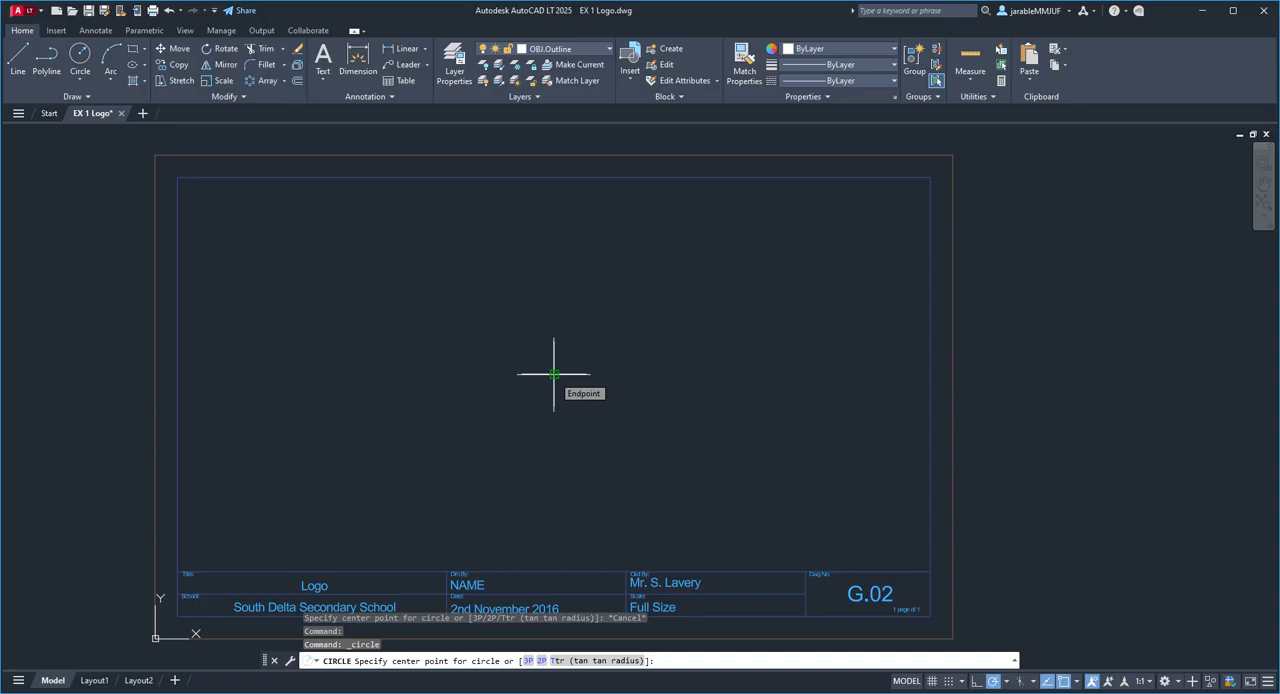
left_click(554, 374)
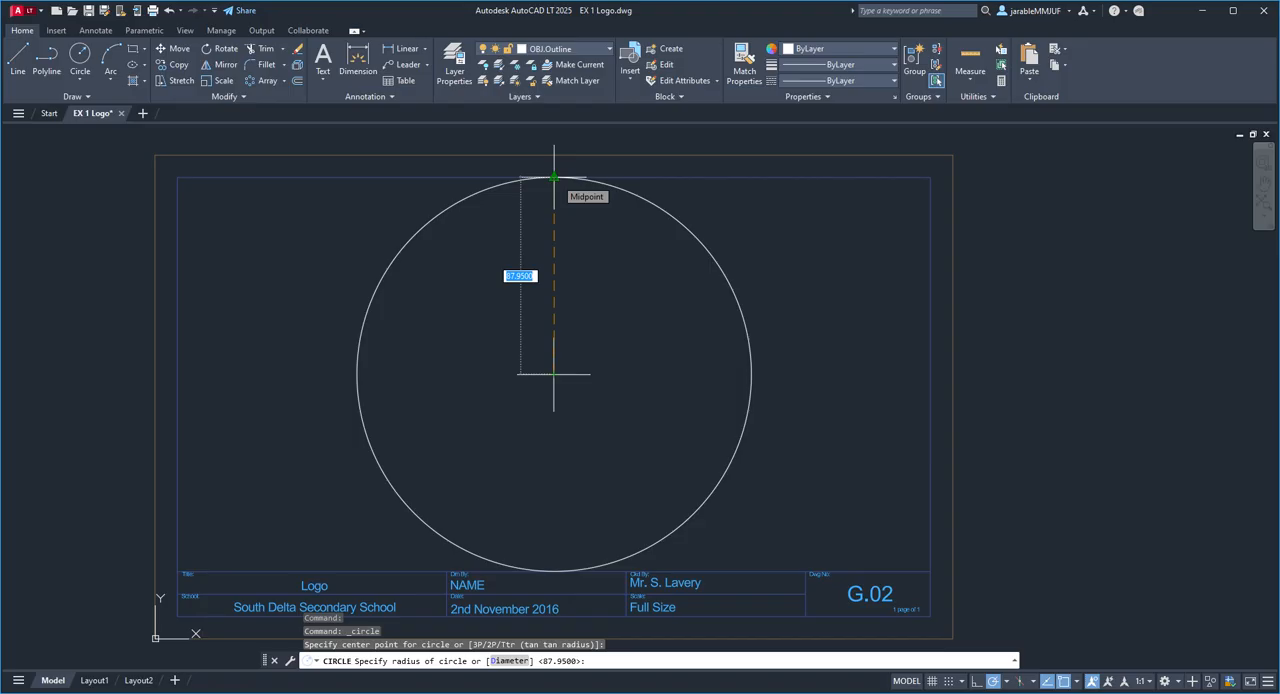
left_click(554, 178)
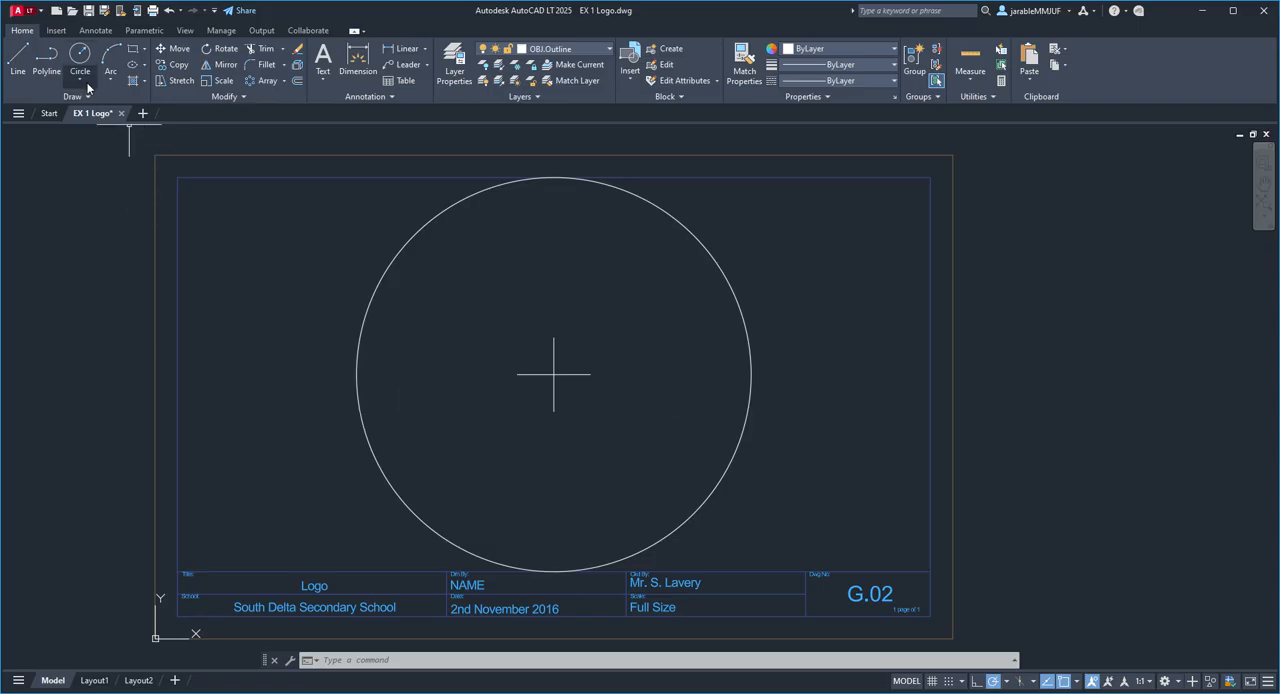
Step: Draw a concentric inner circle with a radius of about 77 from the same cross-mark centre
left_click(79, 55)
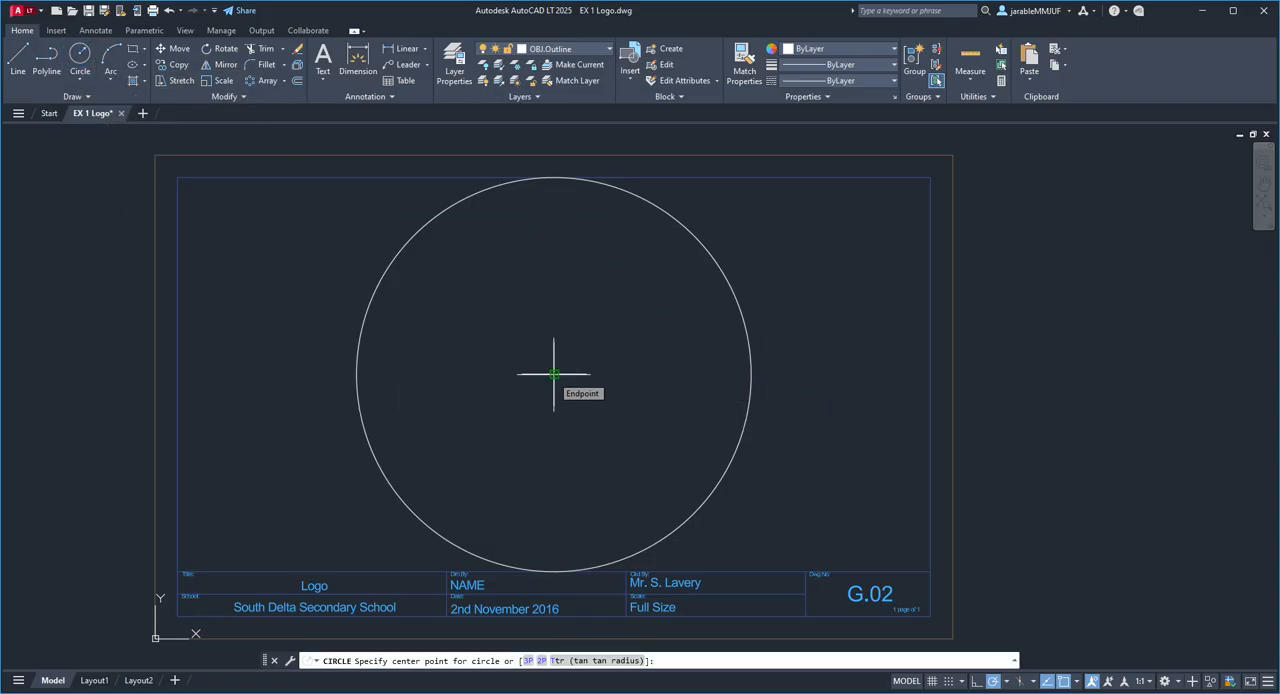
left_click(554, 374)
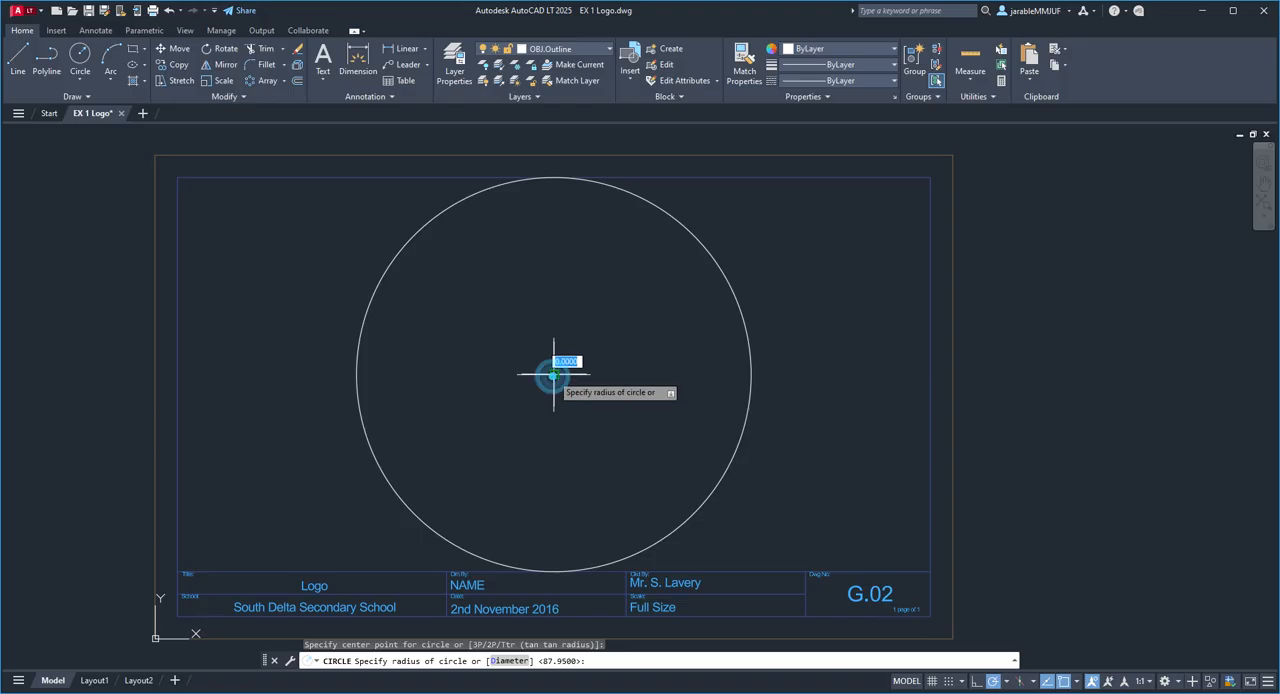
left_click(435, 248)
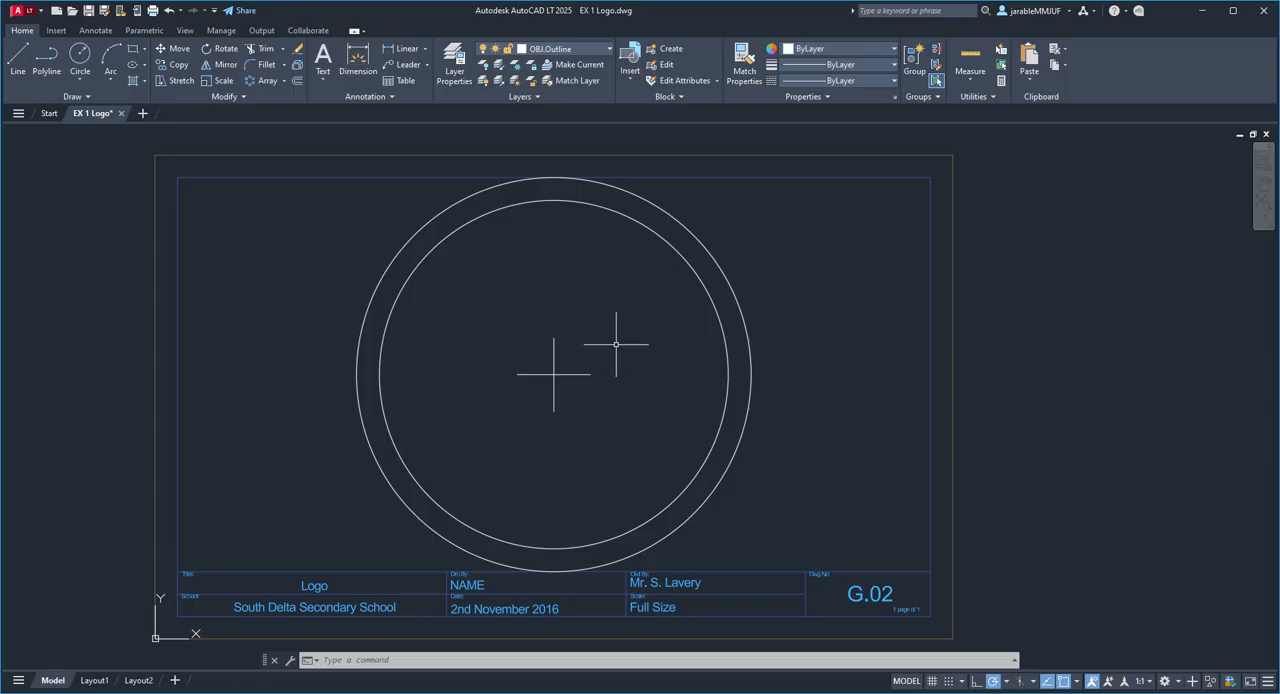
Step: Lasso both lines of the centre cross mark inside the circles and erase them
mouse_move(616, 343)
left_mouse_down()
mouse_move(549, 288)
mouse_move(460, 314)
mouse_move(491, 423)
mouse_move(562, 430)
mouse_move(605, 402)
mouse_move(620, 356)
left_mouse_up()
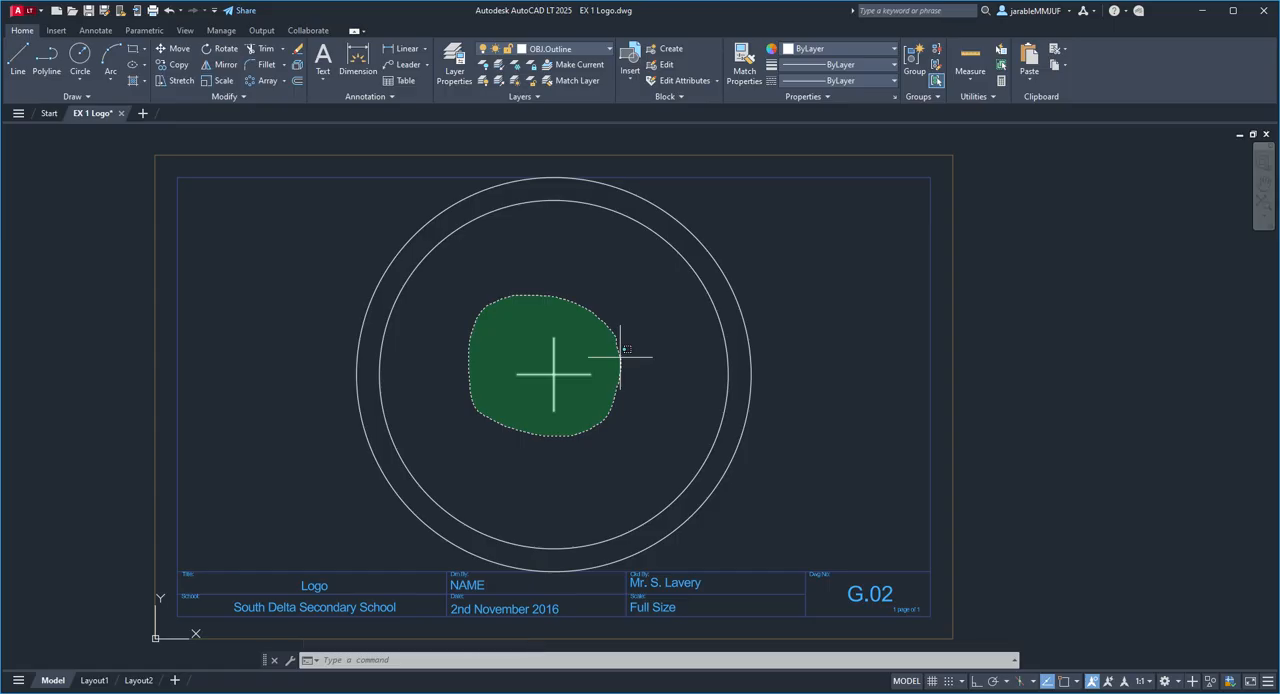
left_click_drag(620, 356, 620, 355)
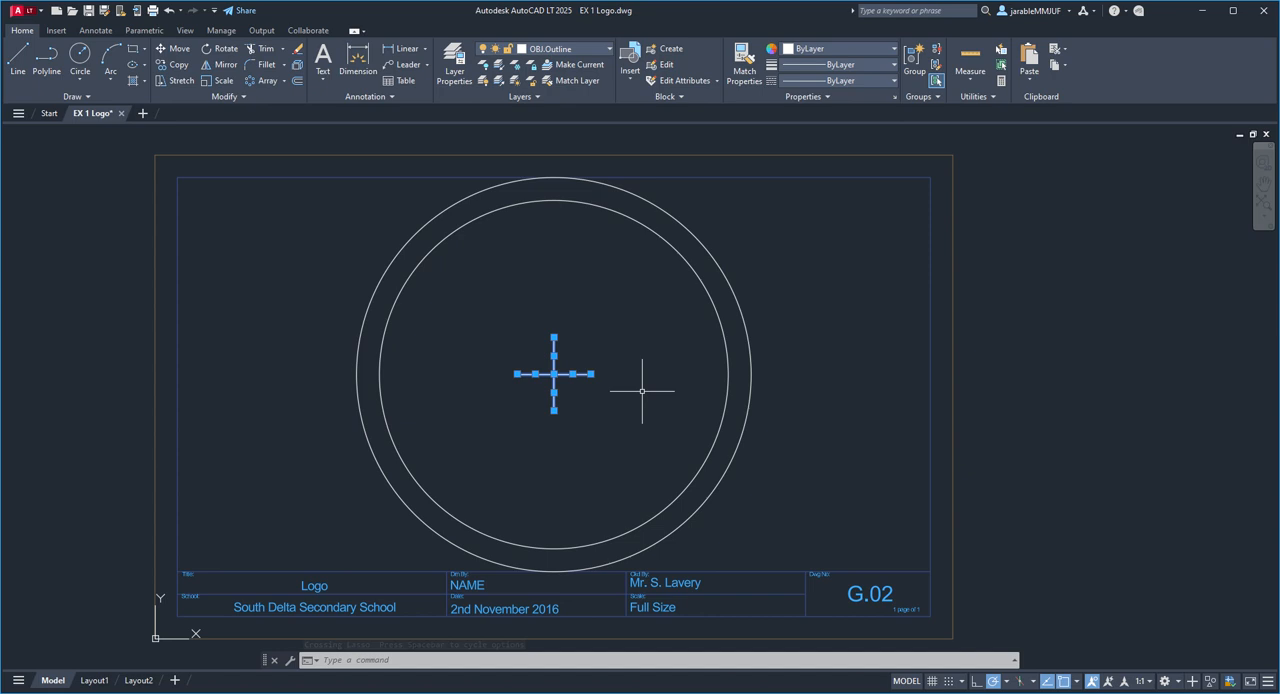
left_click(297, 53)
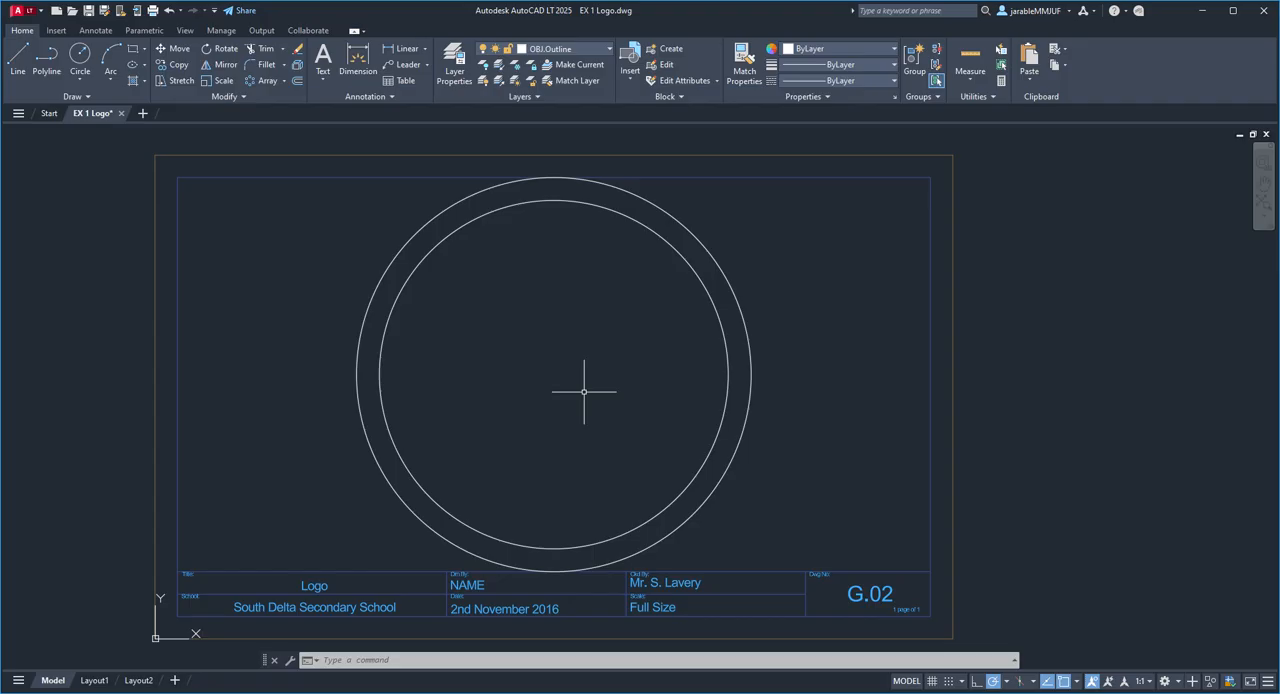
Step: Undo the last three operations: the cross-mark erasure, the inner circle and the outer circle
key("ctrl")
key("ctrl+z")
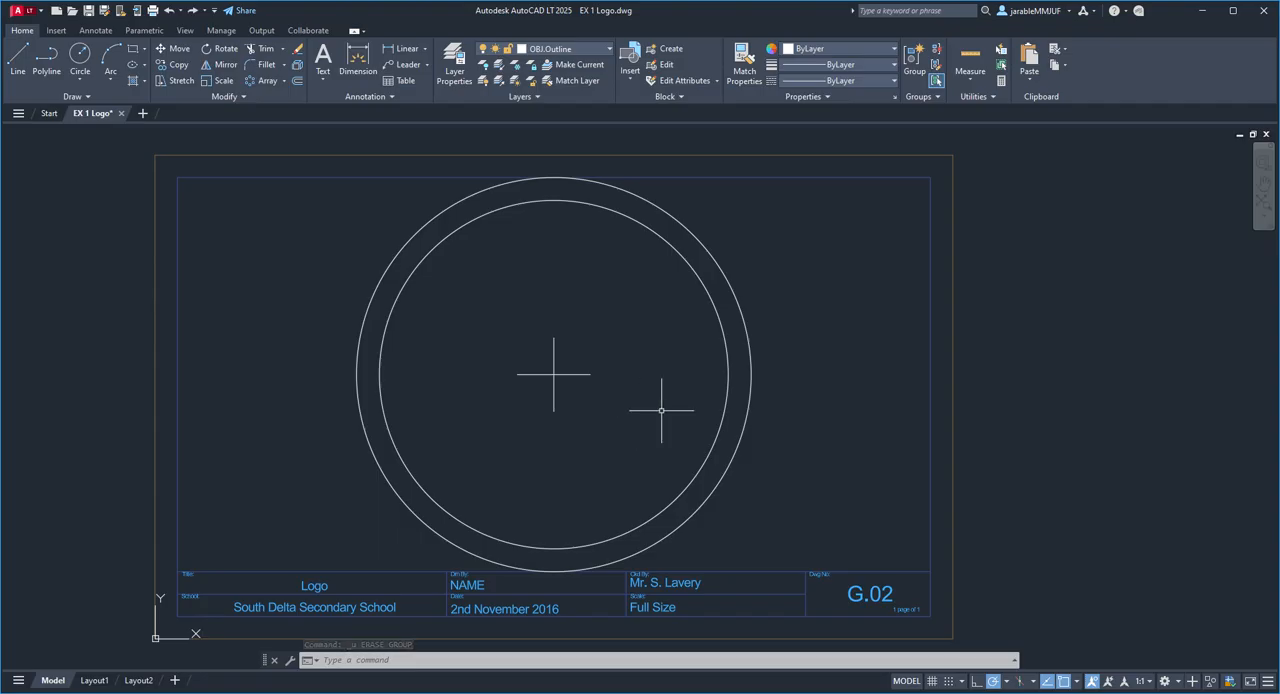
key("ctrl")
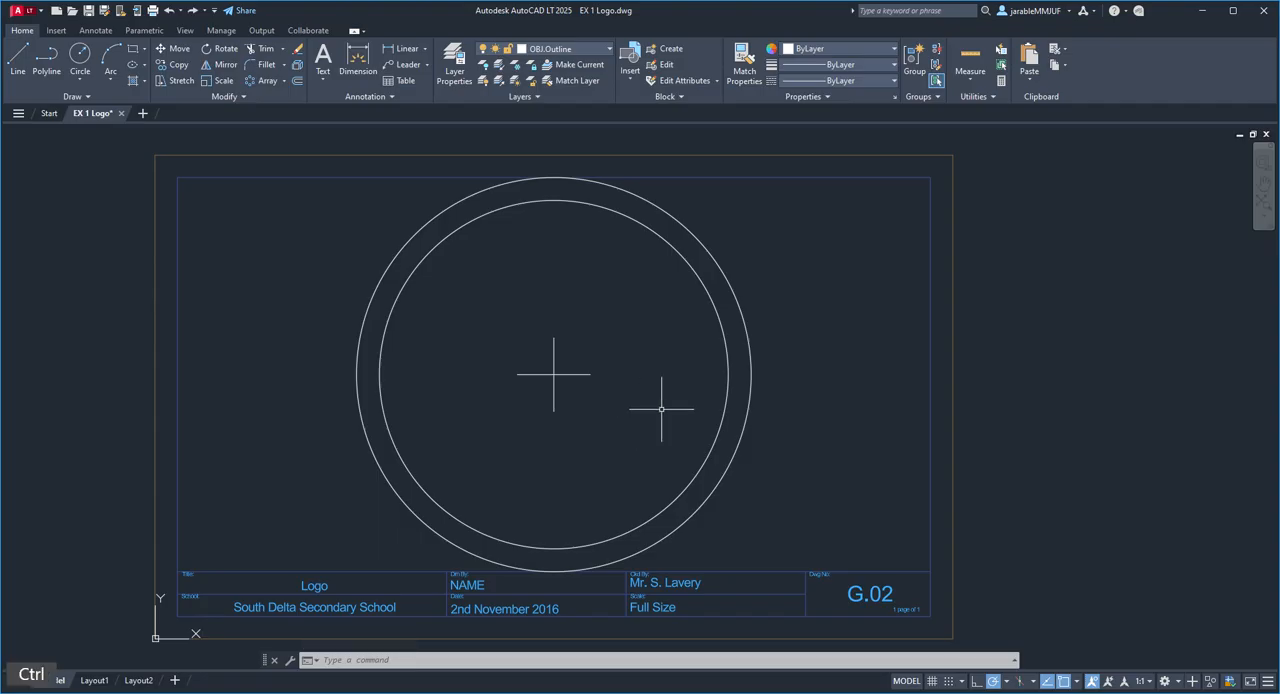
key("ctrl+z")
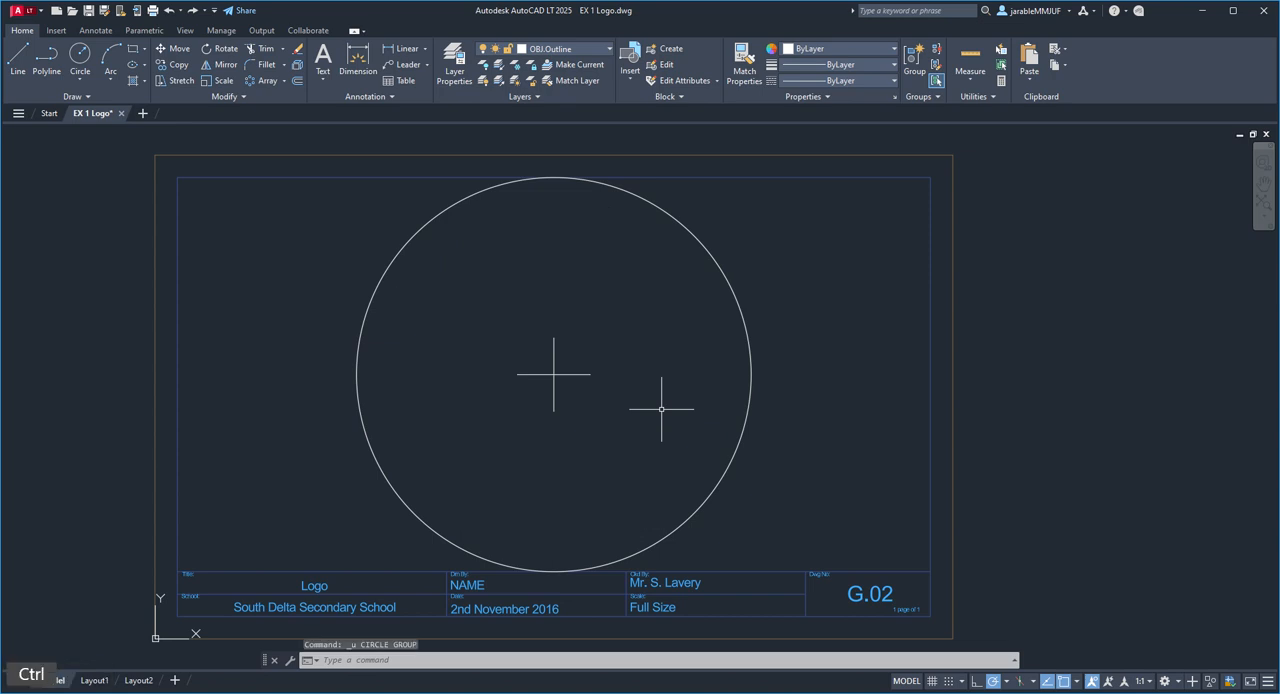
key("ctrl+z")
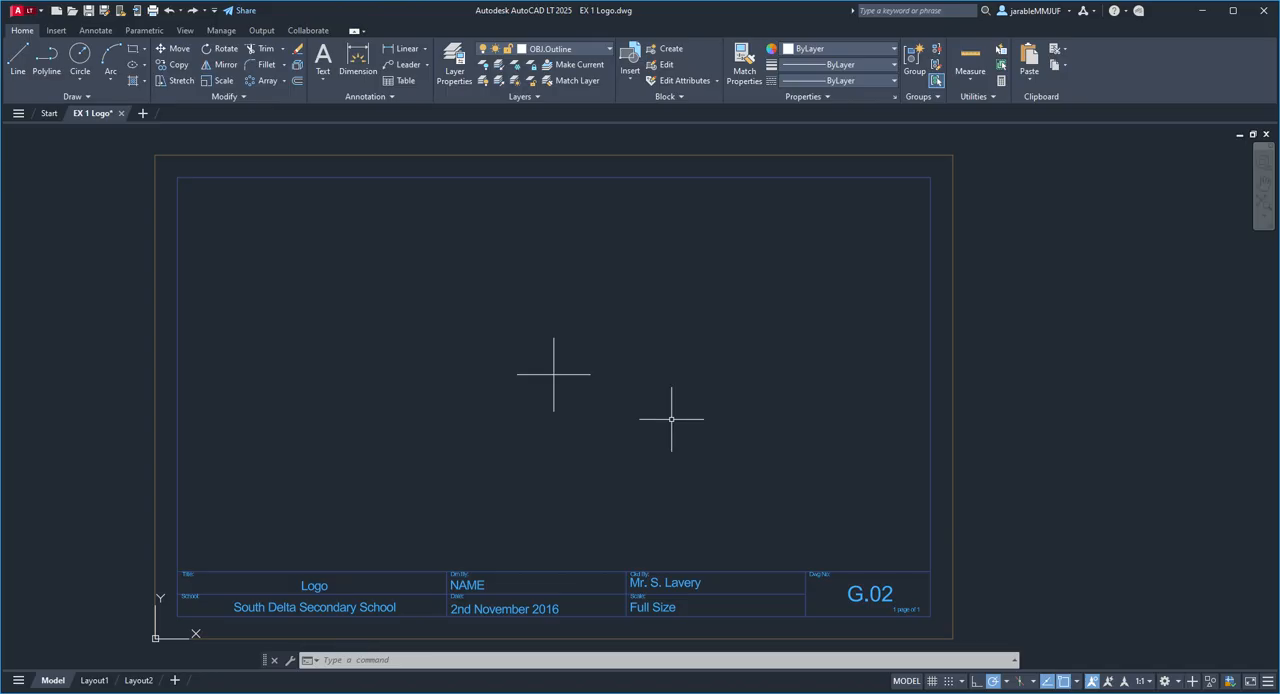
Step: Redo the outer circle, the inner circle and the erasure of the cross mark
key("ctrl")
key("ctrl+y")
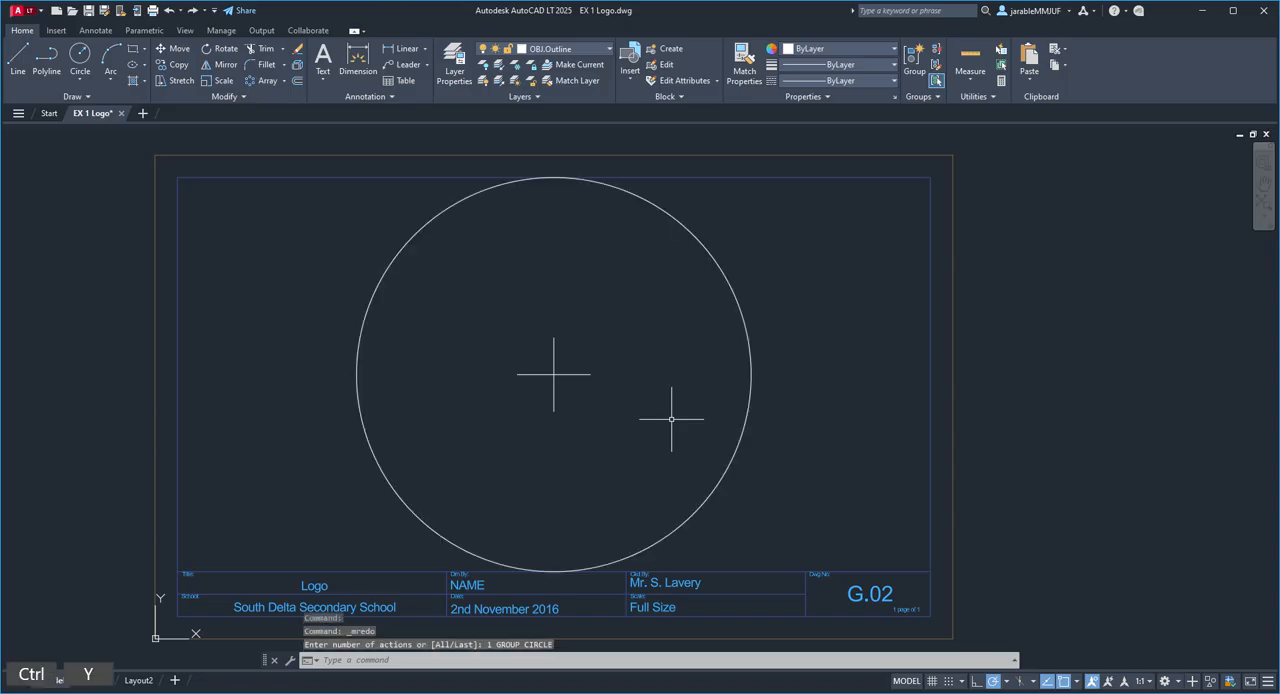
key("ctrl")
key("ctrl+y")
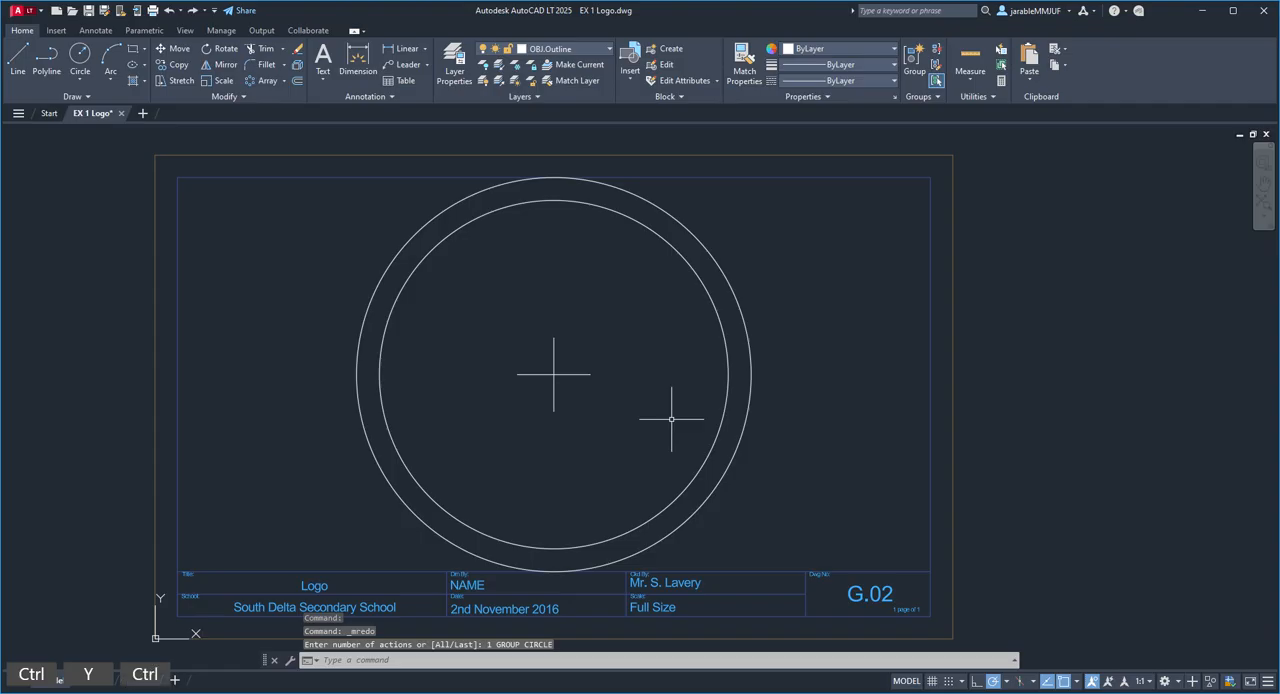
key("ctrl+y")
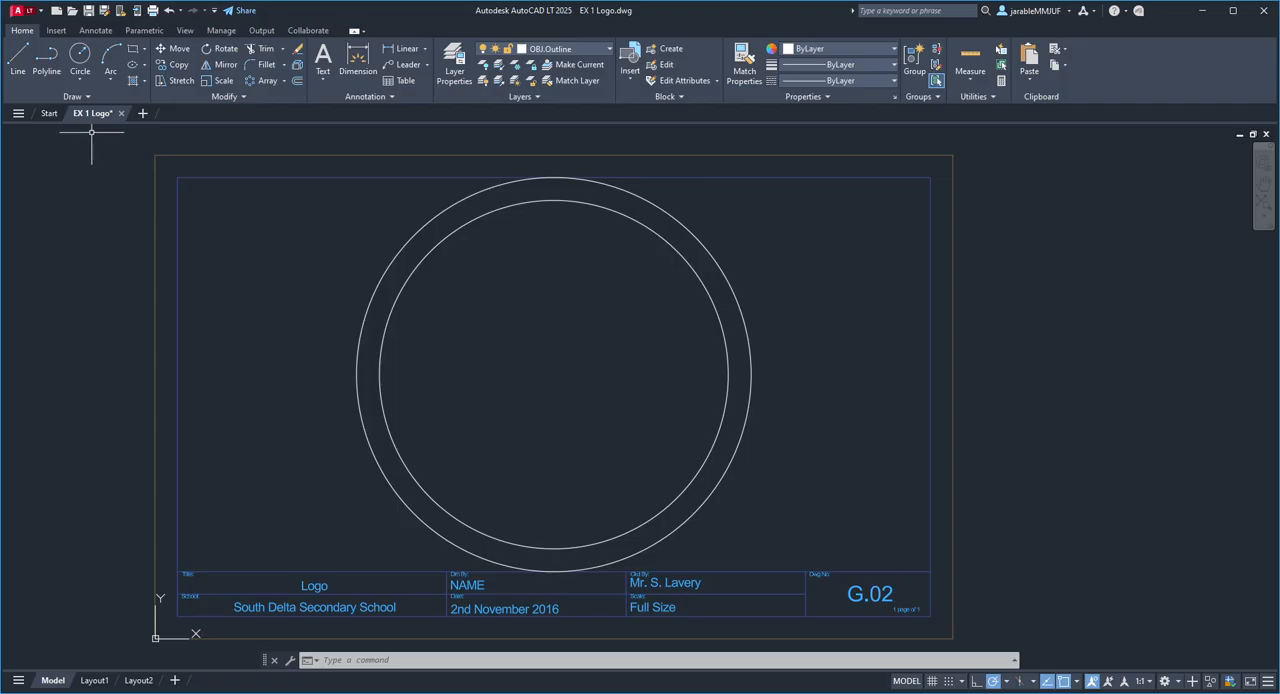
Step: Save the current EX 1 Logo drawing
mouse_move(101, 117)
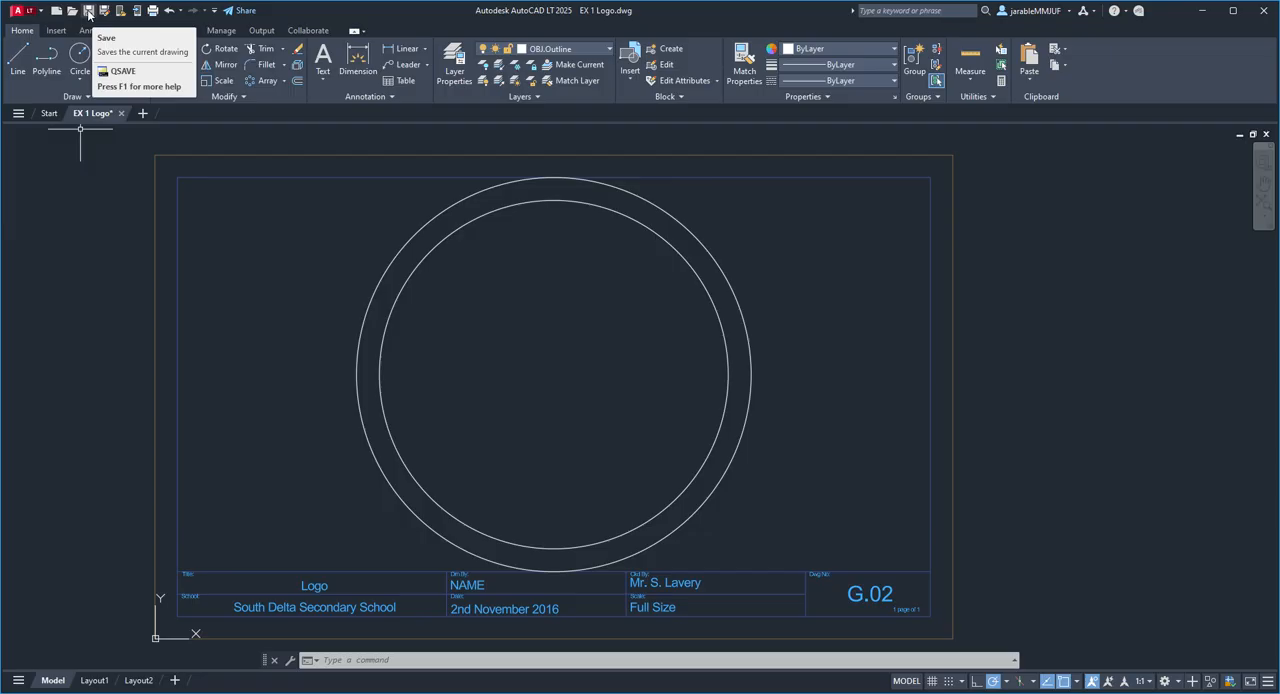
left_click(88, 11)
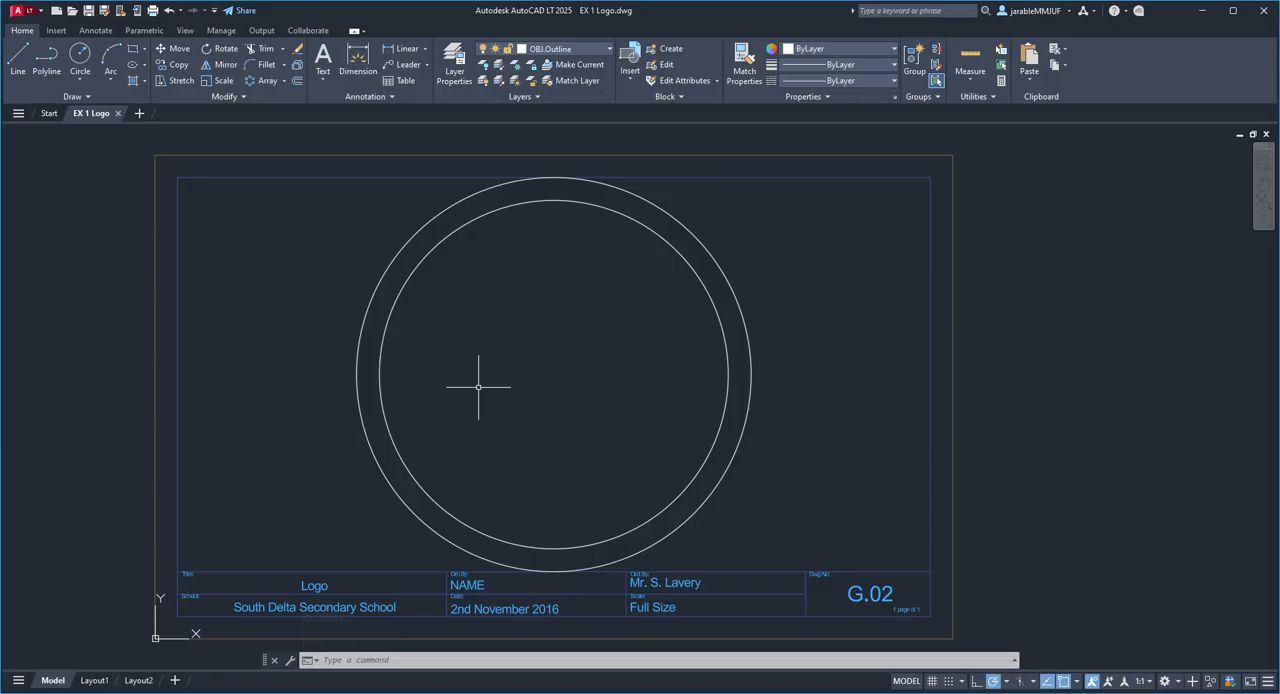
key("ctrl+x")
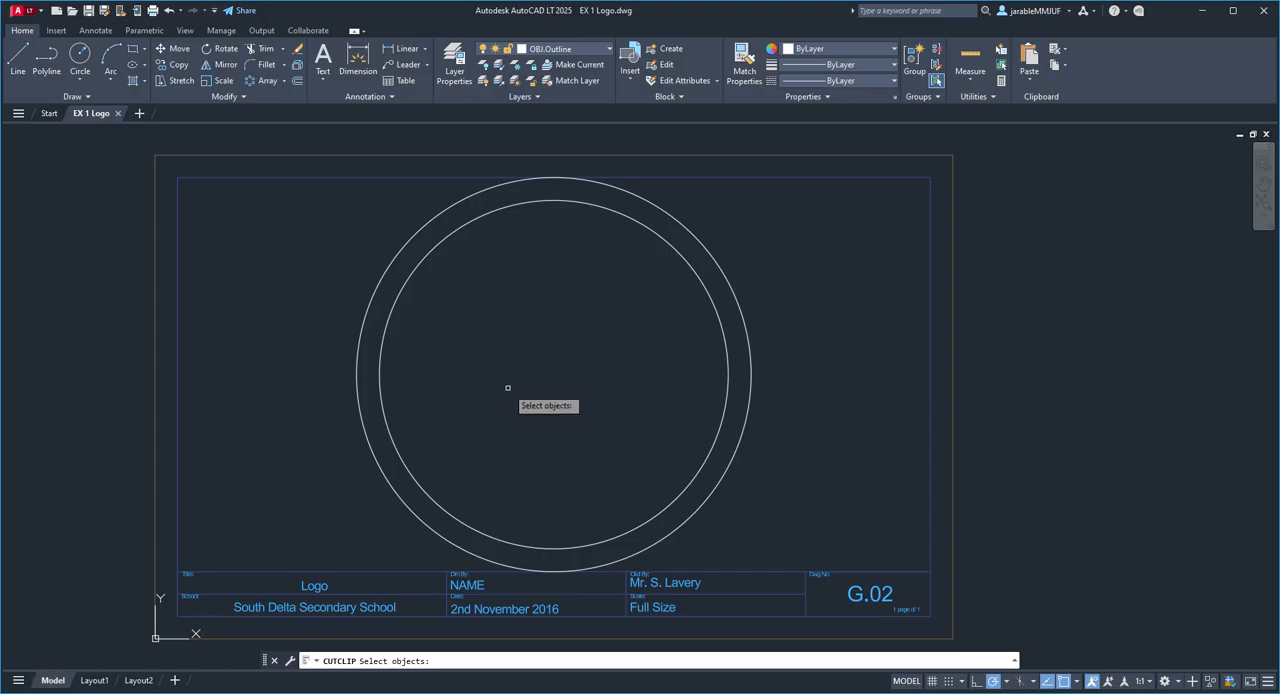
key("ctrl+s")
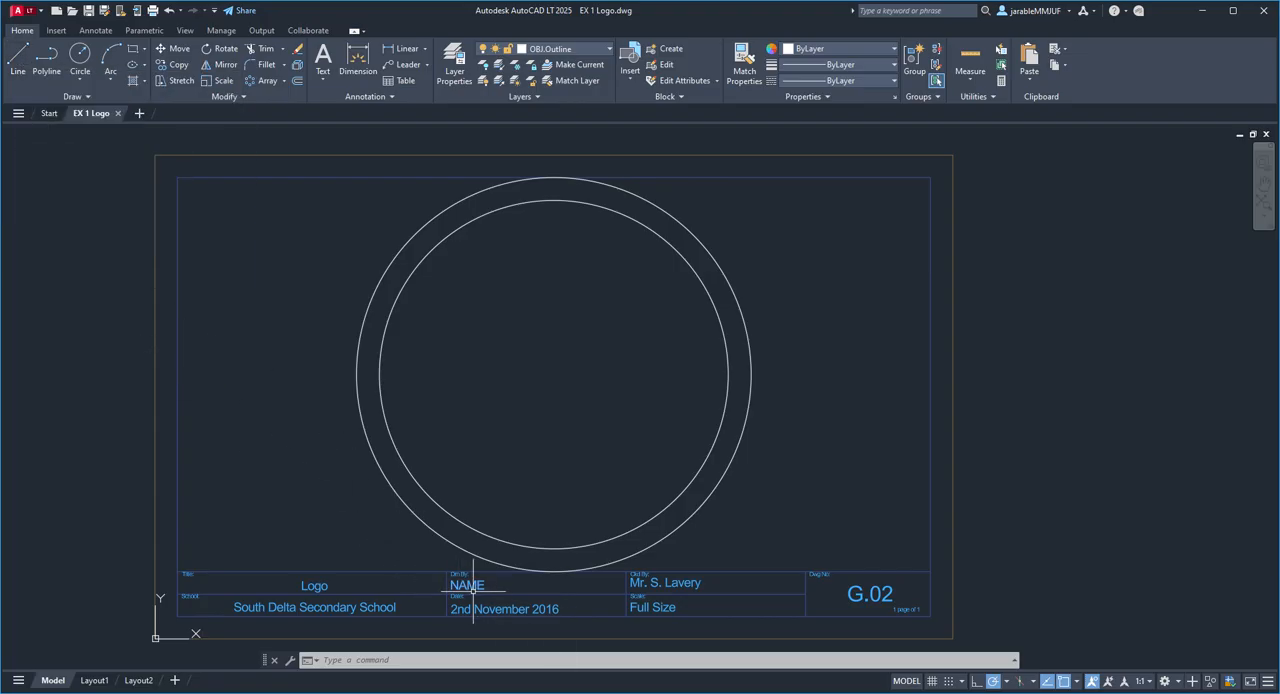
Step: Replace the NAME placeholder in the title block's Drn By field with the drafter's full name and finish the text edit
scroll(470, 587, "up", 8)
middle_click_drag(573, 551, 631, 469)
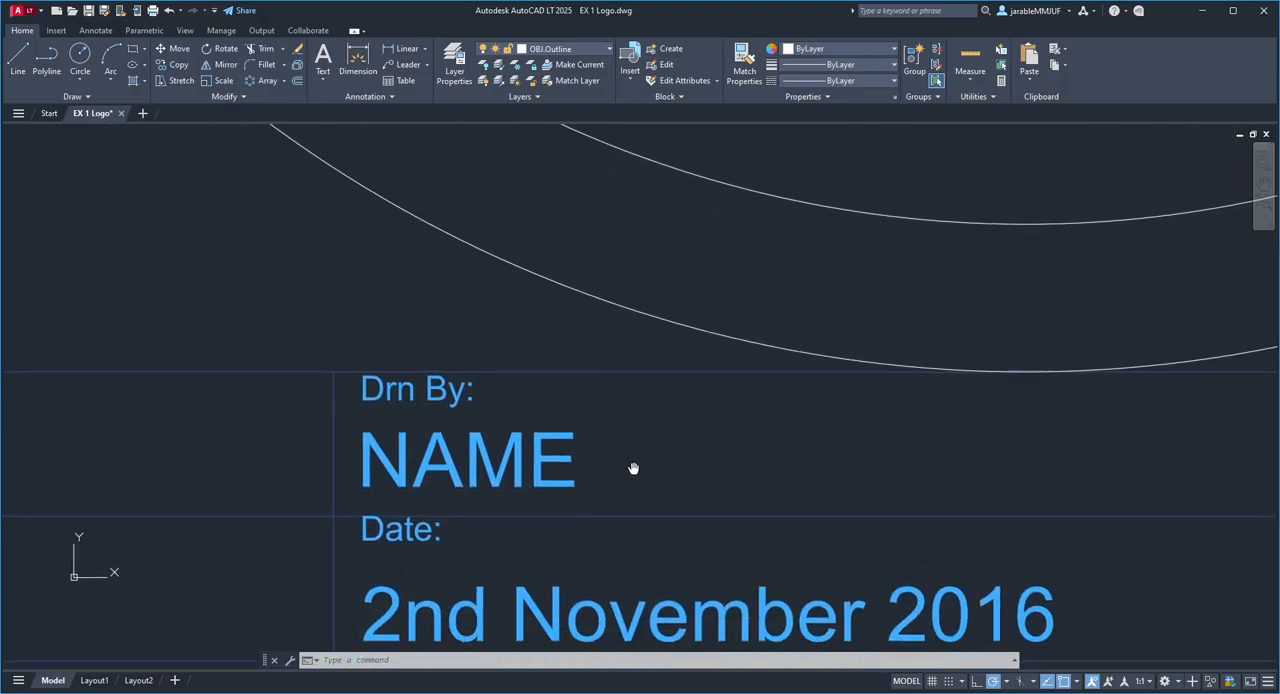
scroll(631, 469, "up", 2)
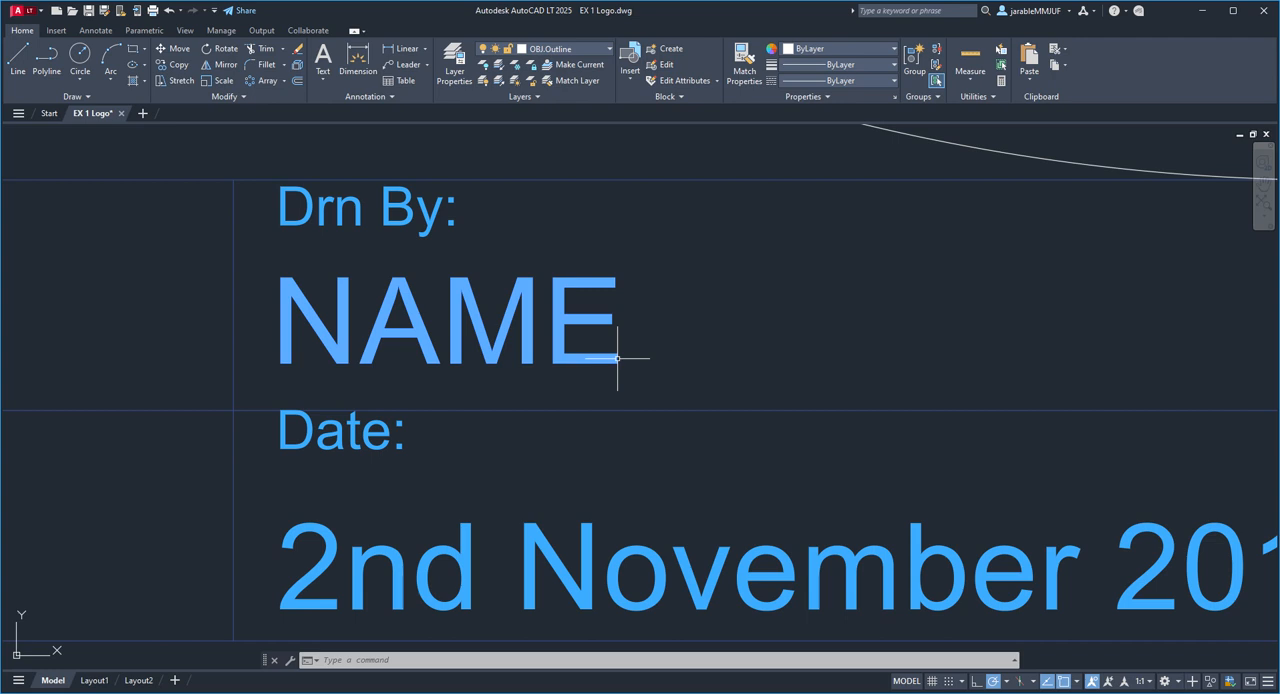
double_click(617, 358)
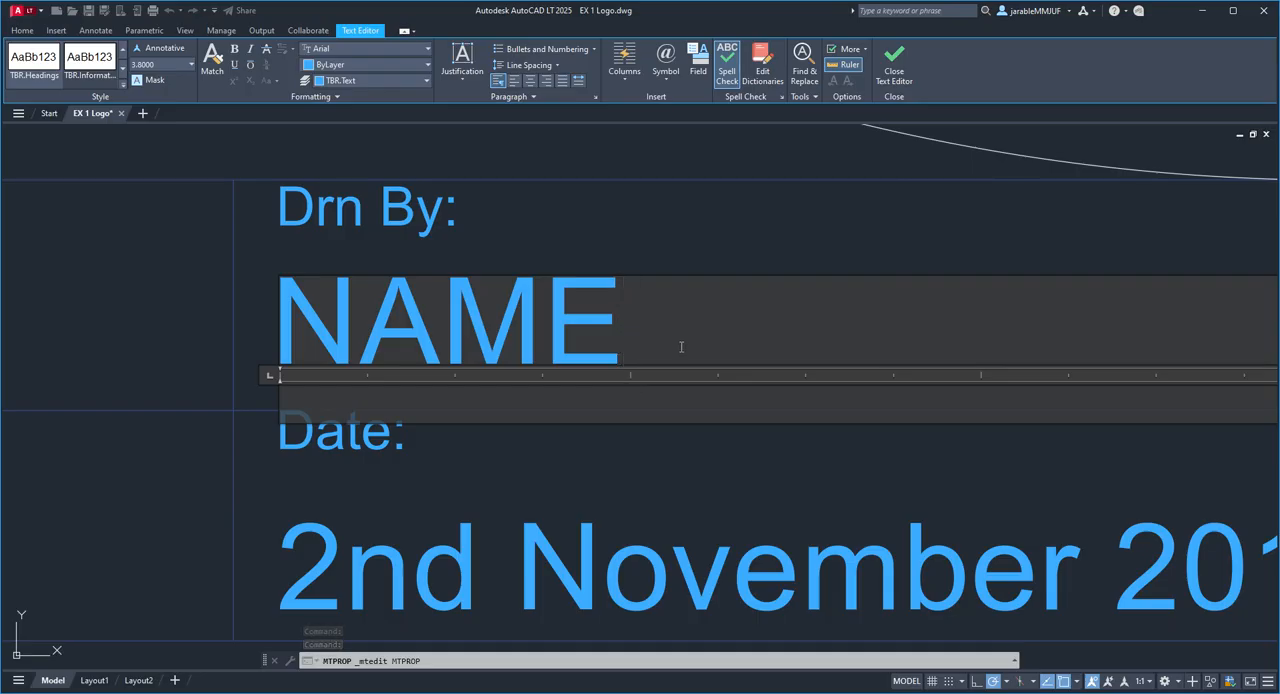
key("BackSpace")
key("BackSpace")
key("BackSpace")
key("BackSpace")
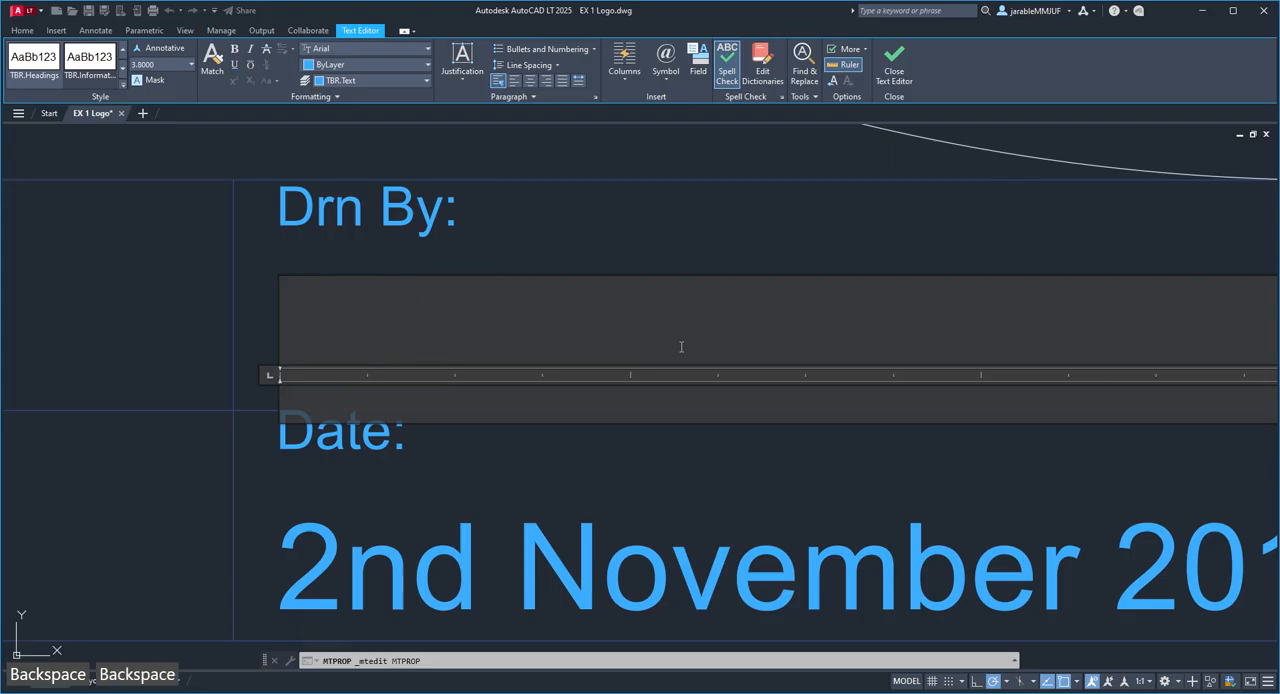
key("shift")
type("Freds")
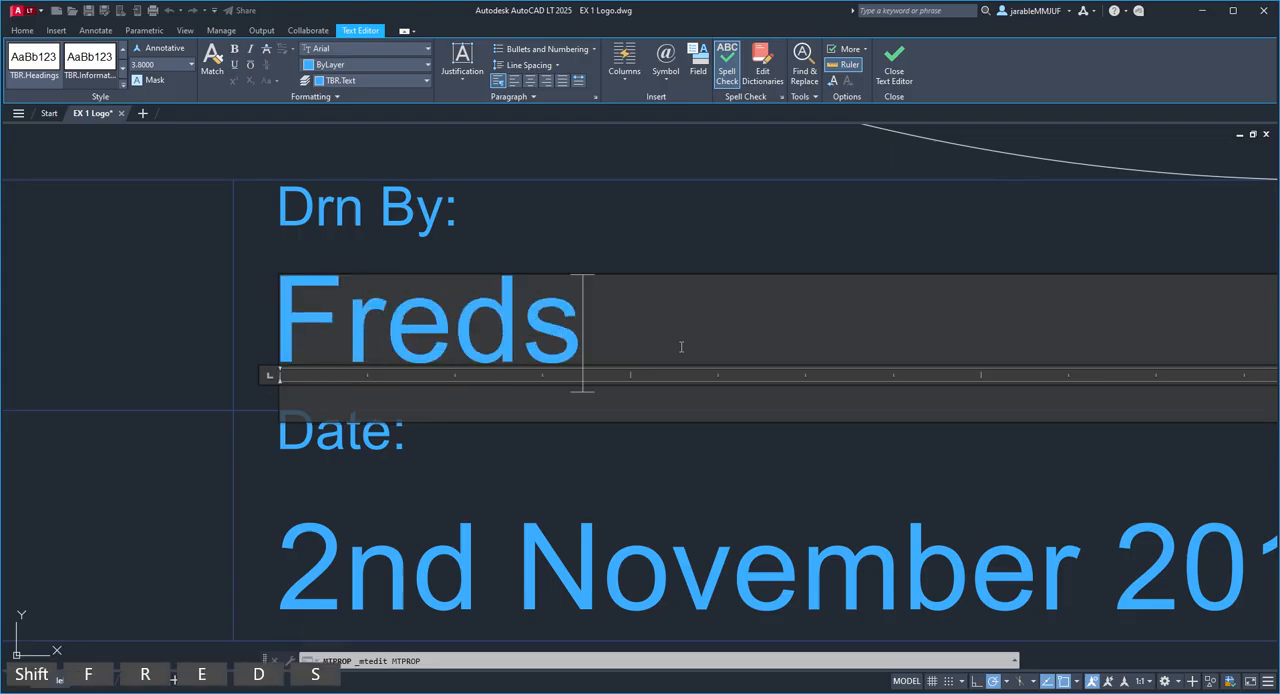
key("BackSpace")
type("Jo")
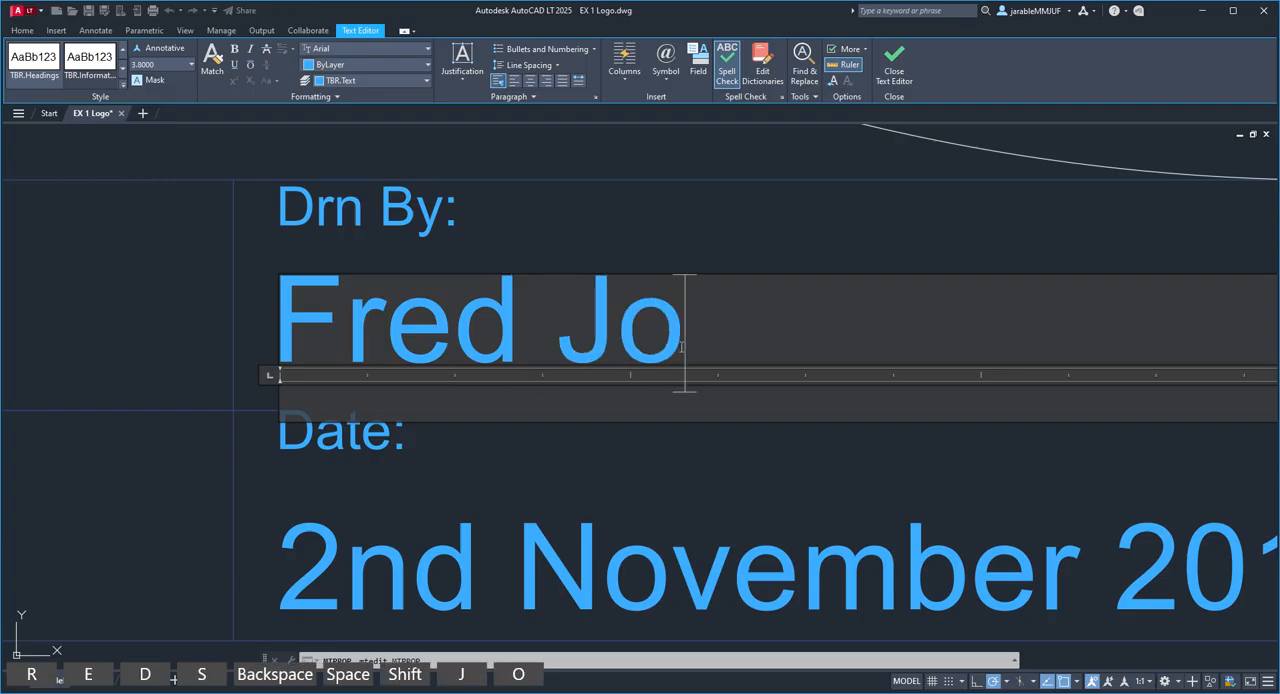
type("nes")
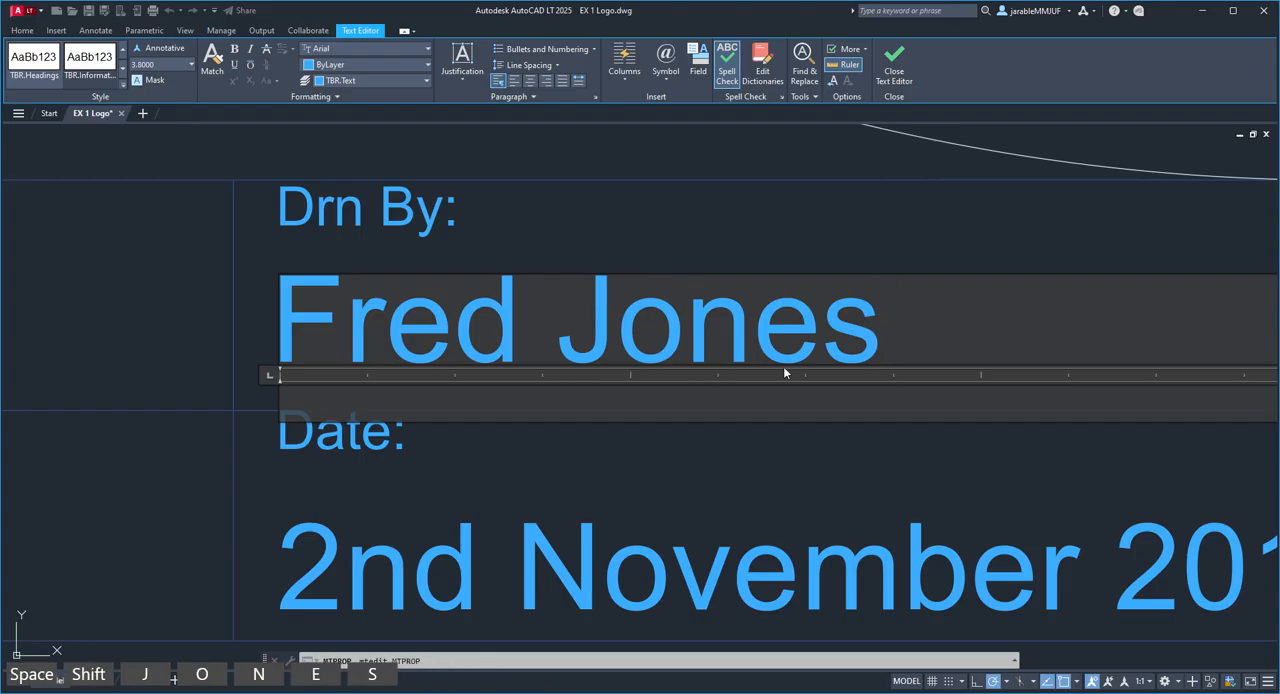
scroll(722, 345, "down", 3)
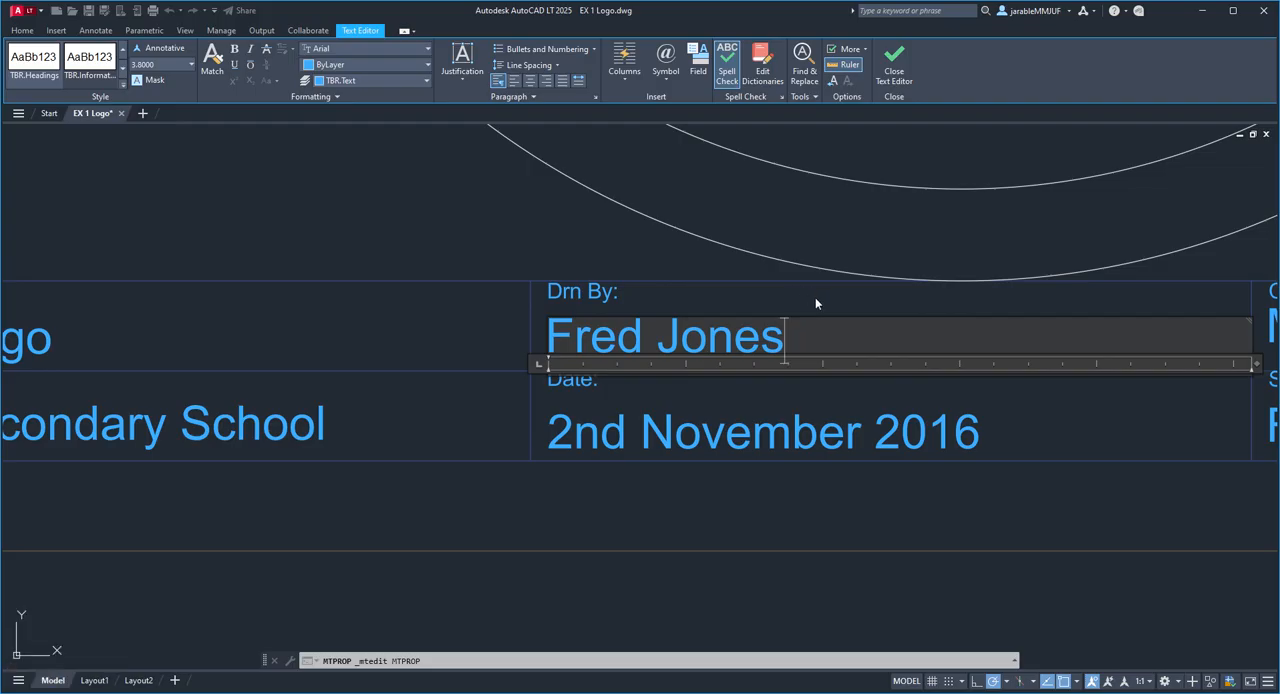
left_click(572, 250)
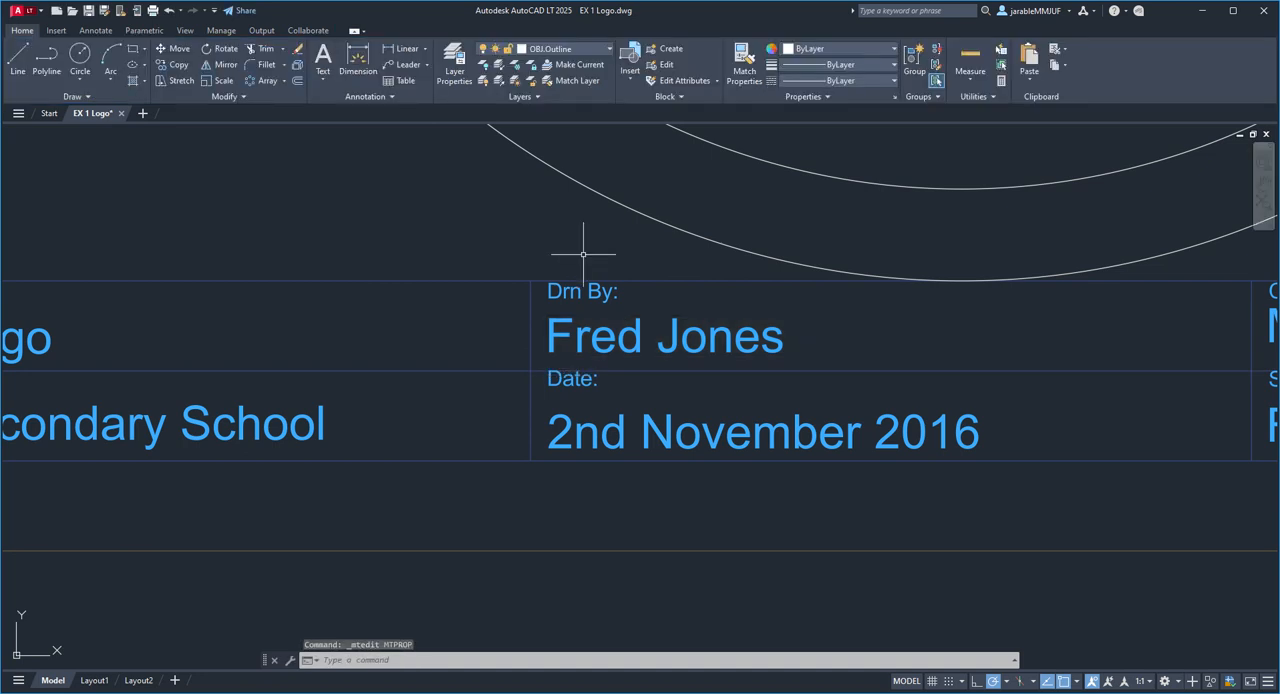
Step: Begin a block letter F inside the inner circle: left edge about 104 units high, top arm about 43 units wide and 19 high
middle_click_drag(874, 334, 753, 432)
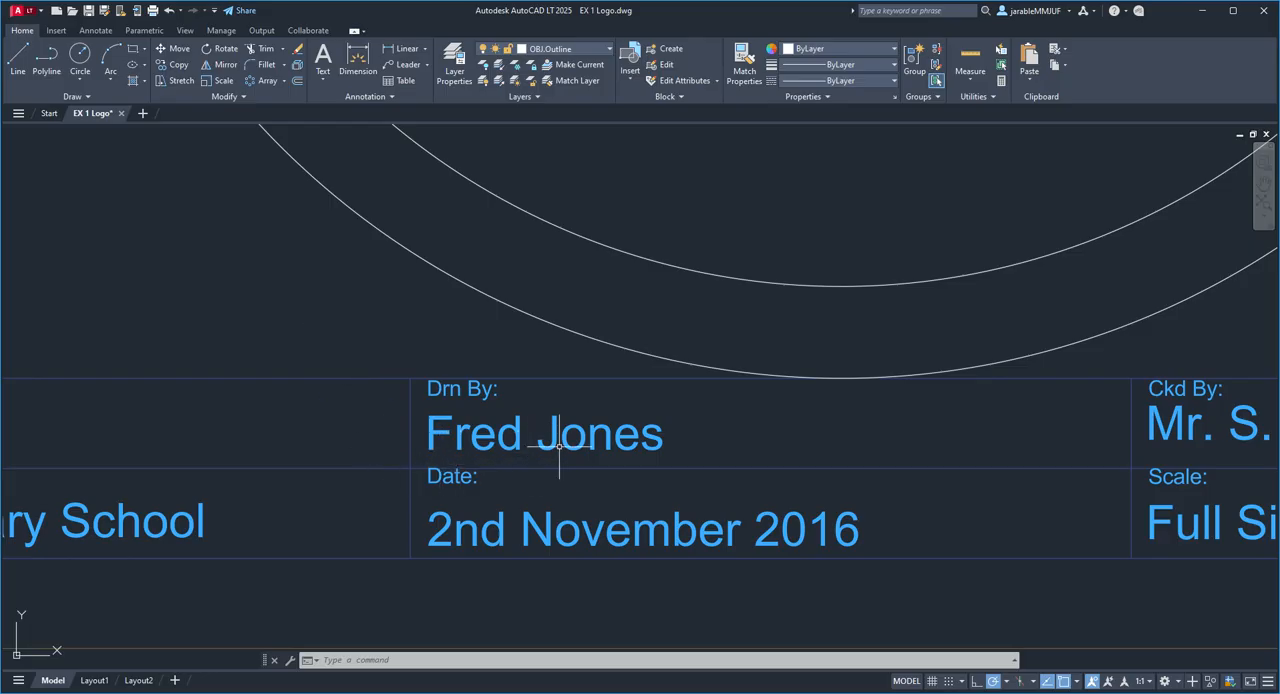
scroll(402, 440, "down", 2)
mouse_move(494, 299)
middle_mouse_down()
mouse_move(569, 463)
mouse_move(560, 523)
middle_mouse_up()
scroll(557, 507, "down", 2)
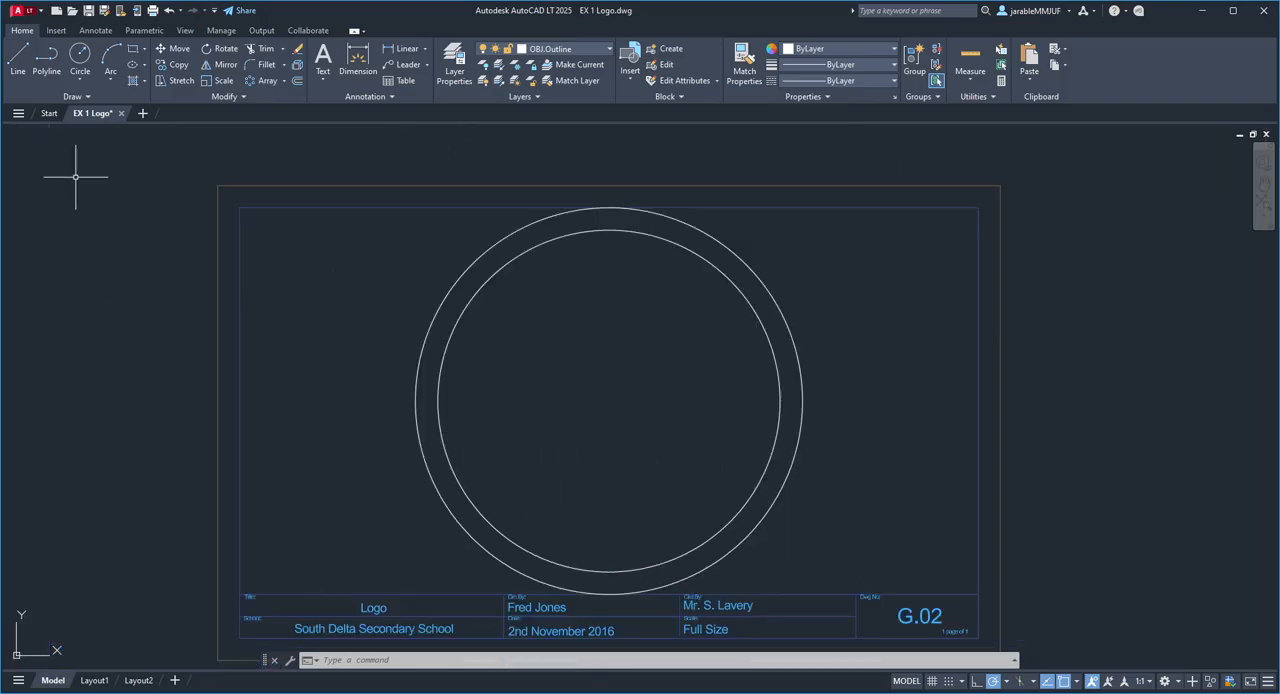
left_click(17, 58)
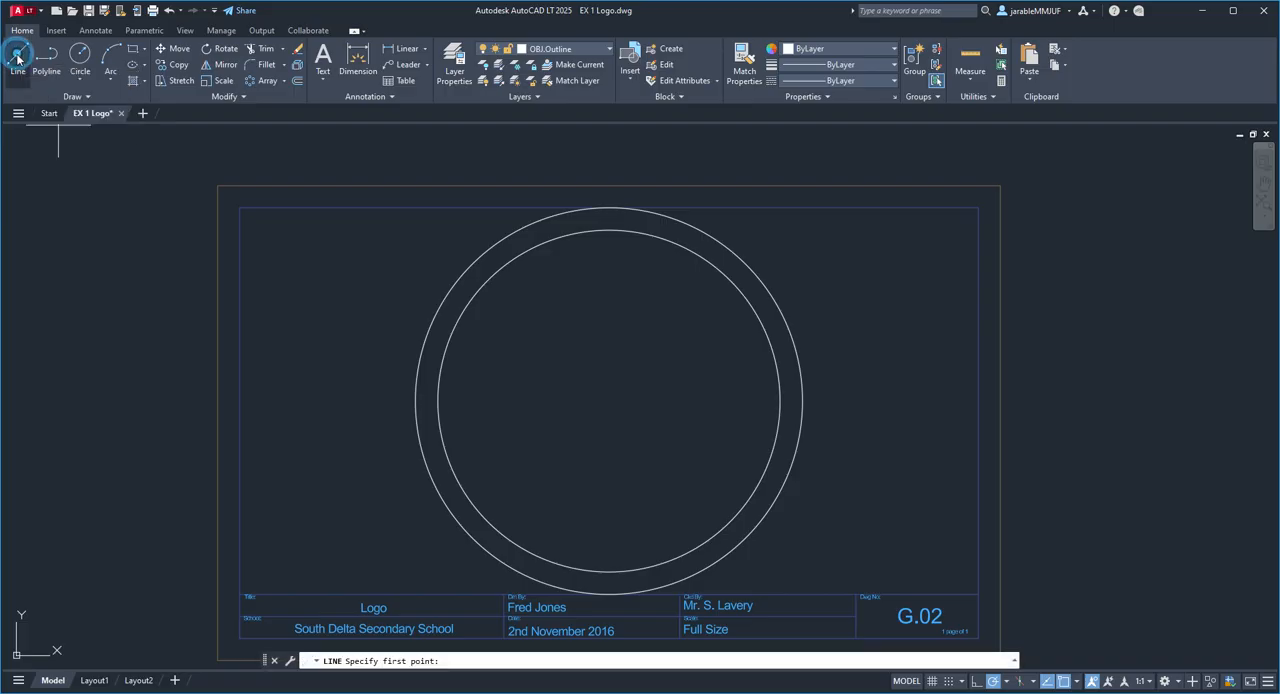
left_click(502, 507)
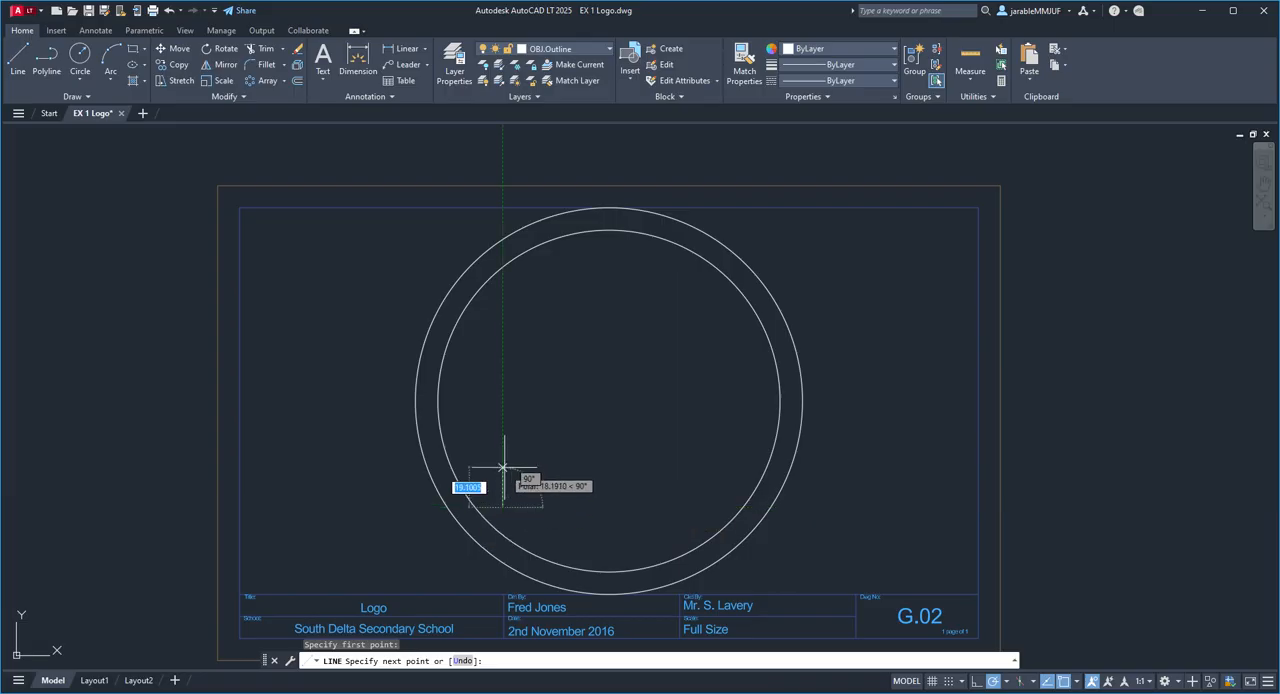
left_click(502, 278)
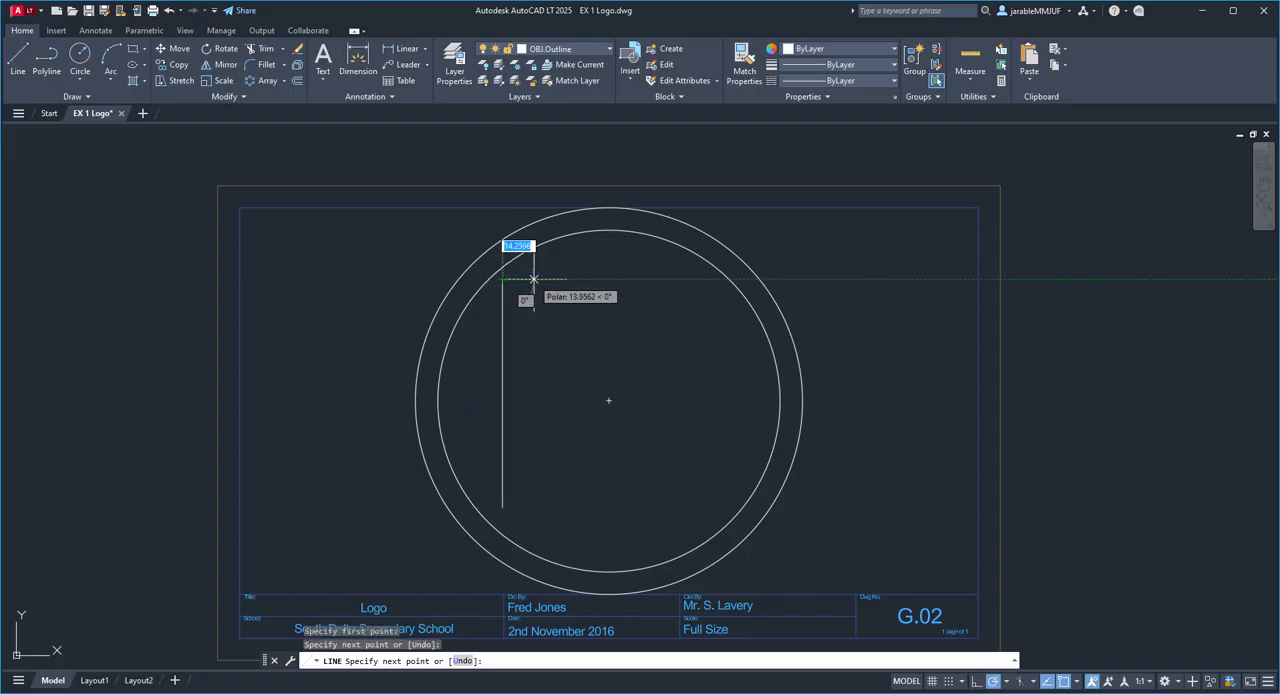
left_click(599, 279)
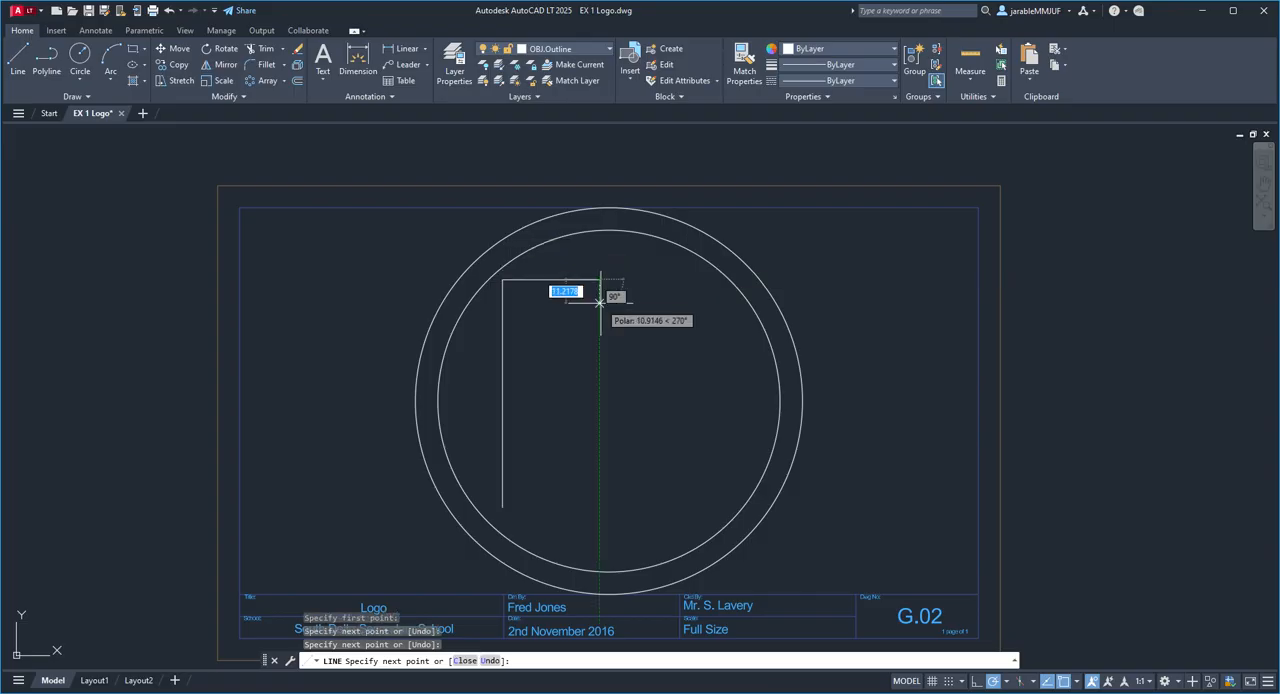
left_click(599, 320)
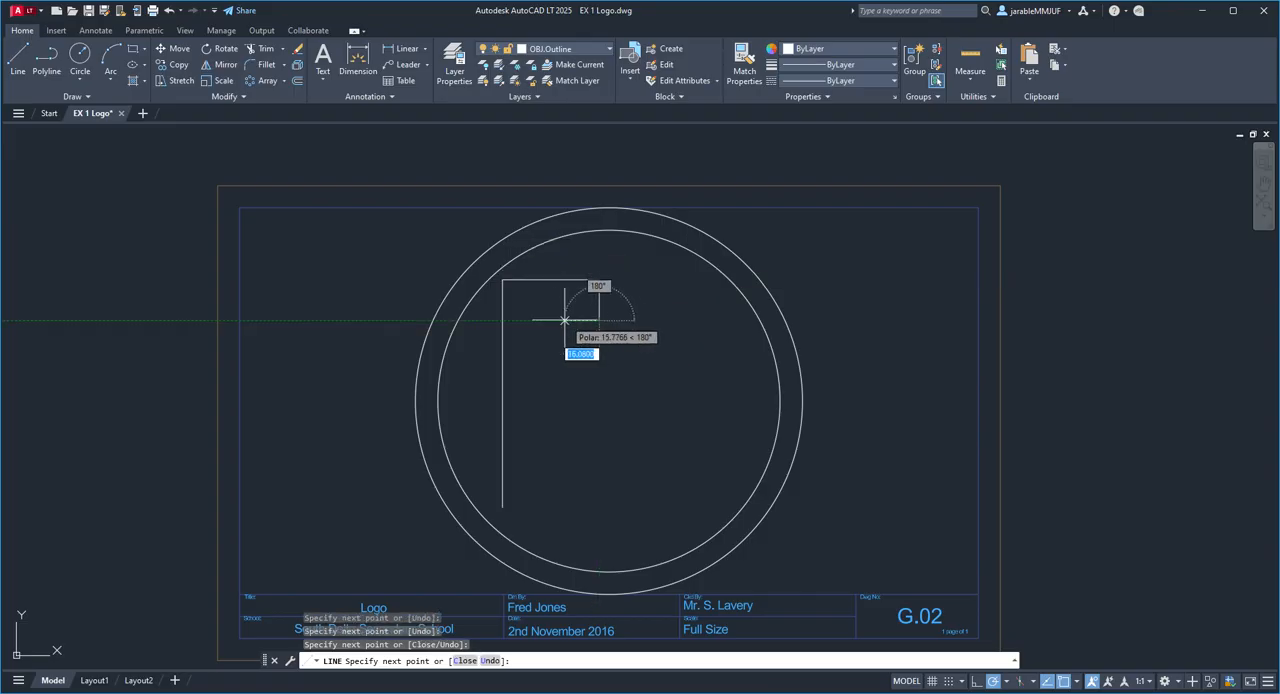
left_click(532, 320)
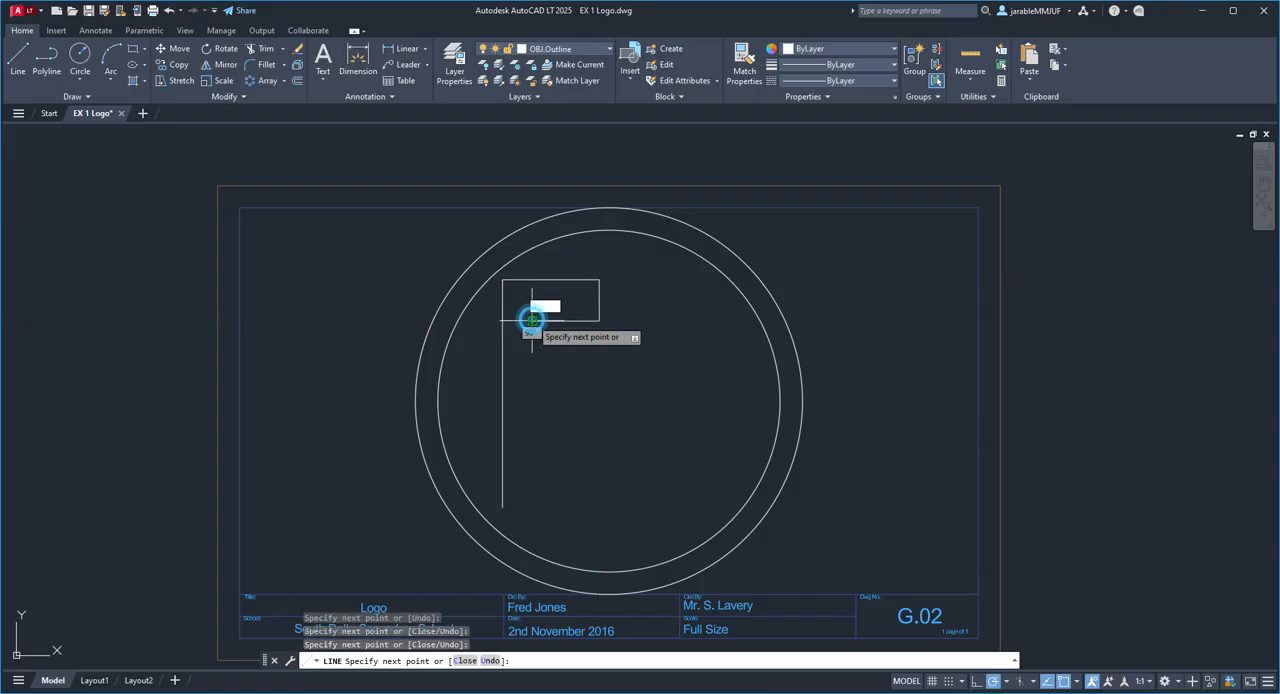
Step: Continue the F outline down to its middle arm, extending the arm about 18 units and returning it to the stem's inner edge
left_click(532, 362)
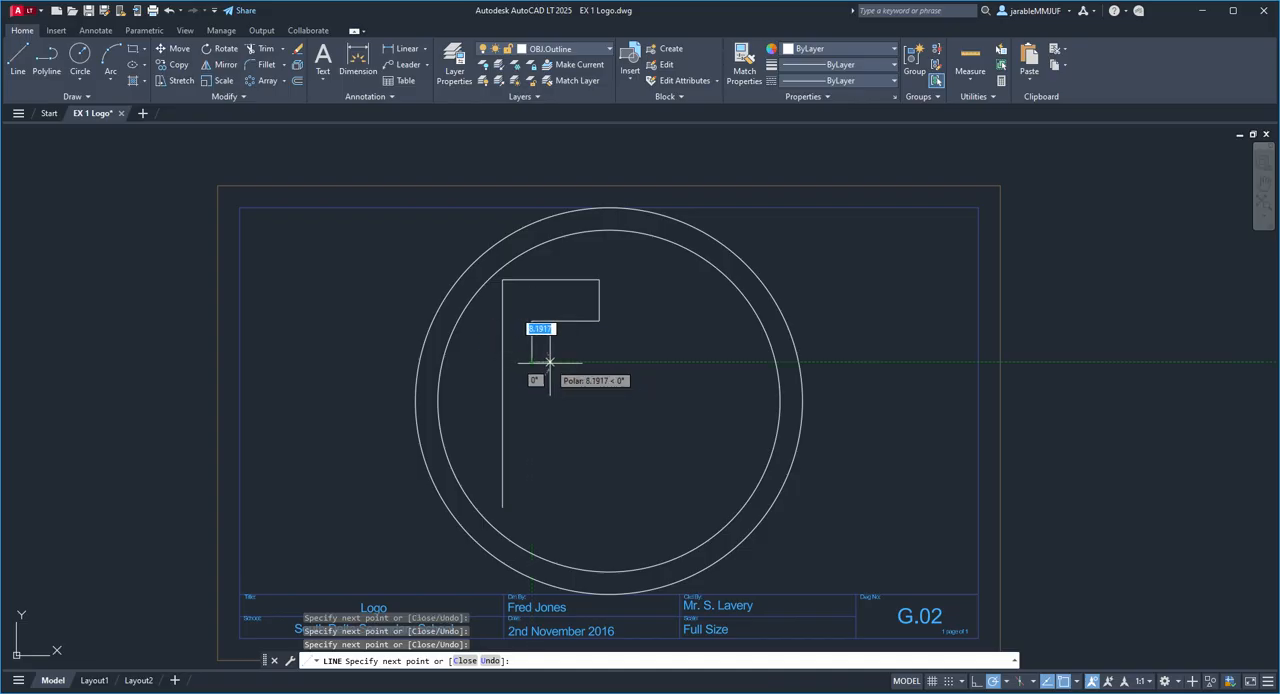
left_click(572, 362)
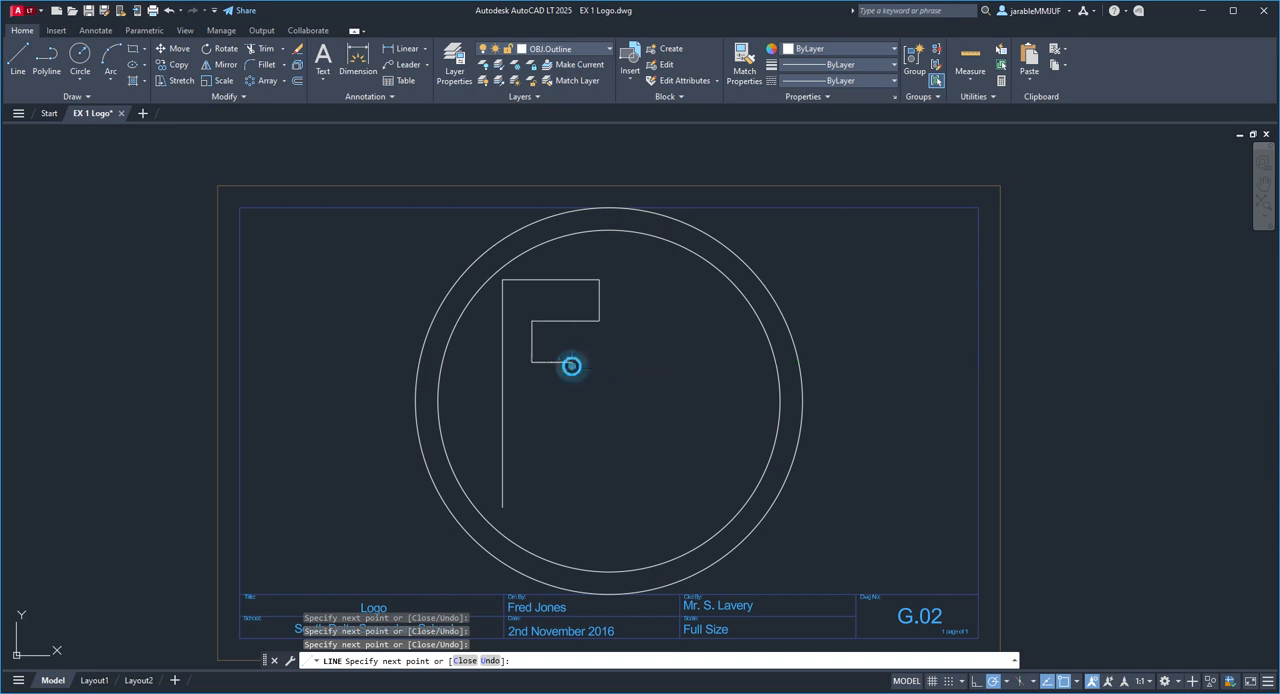
left_click(572, 402)
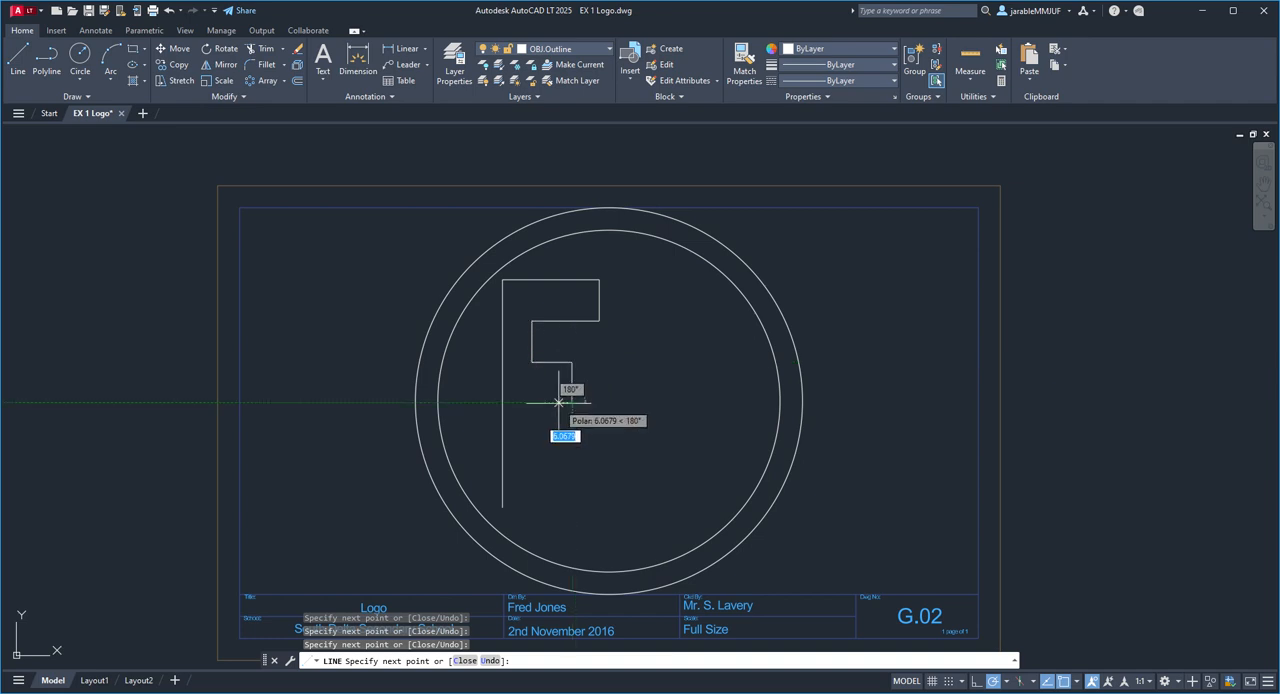
scroll(548, 402, "up", 4)
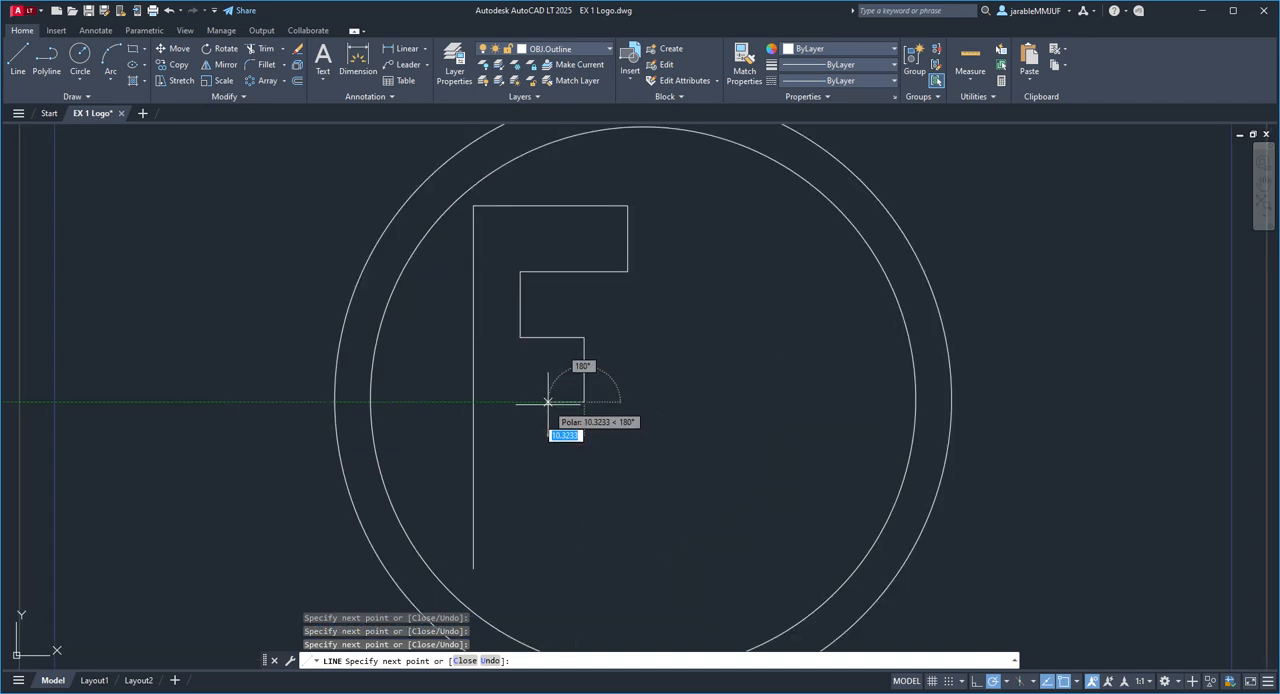
scroll(548, 401, "up", 2)
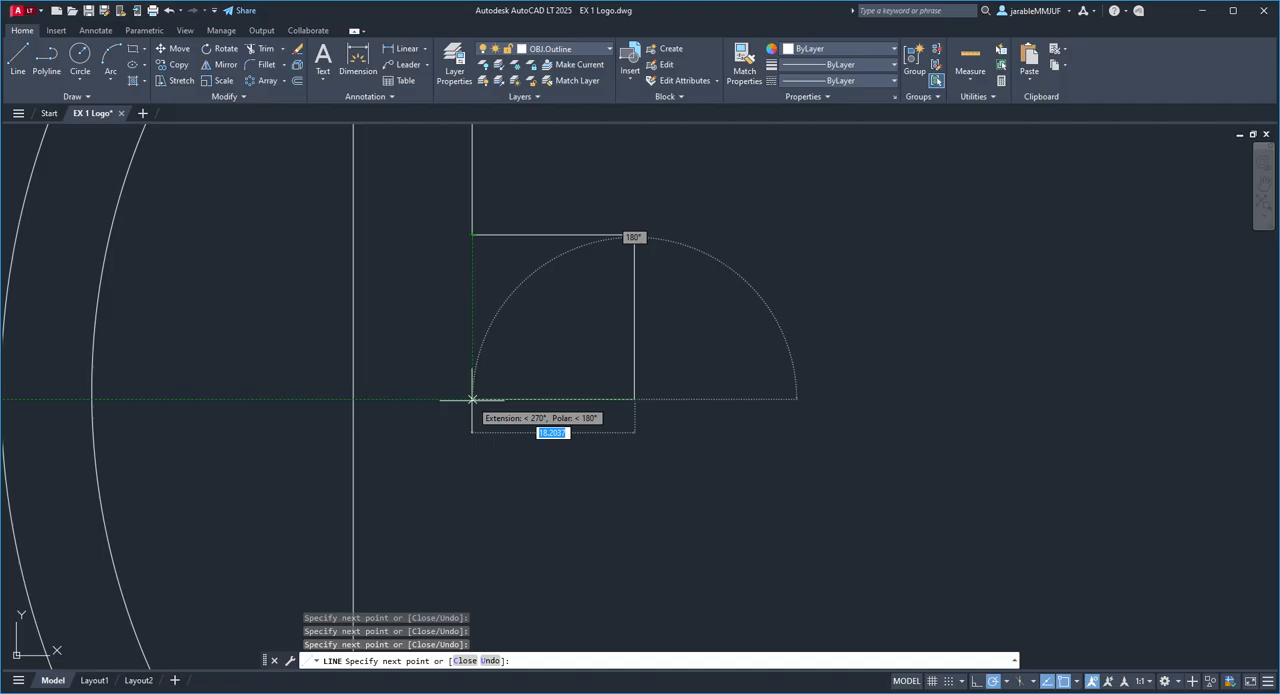
left_click(472, 399)
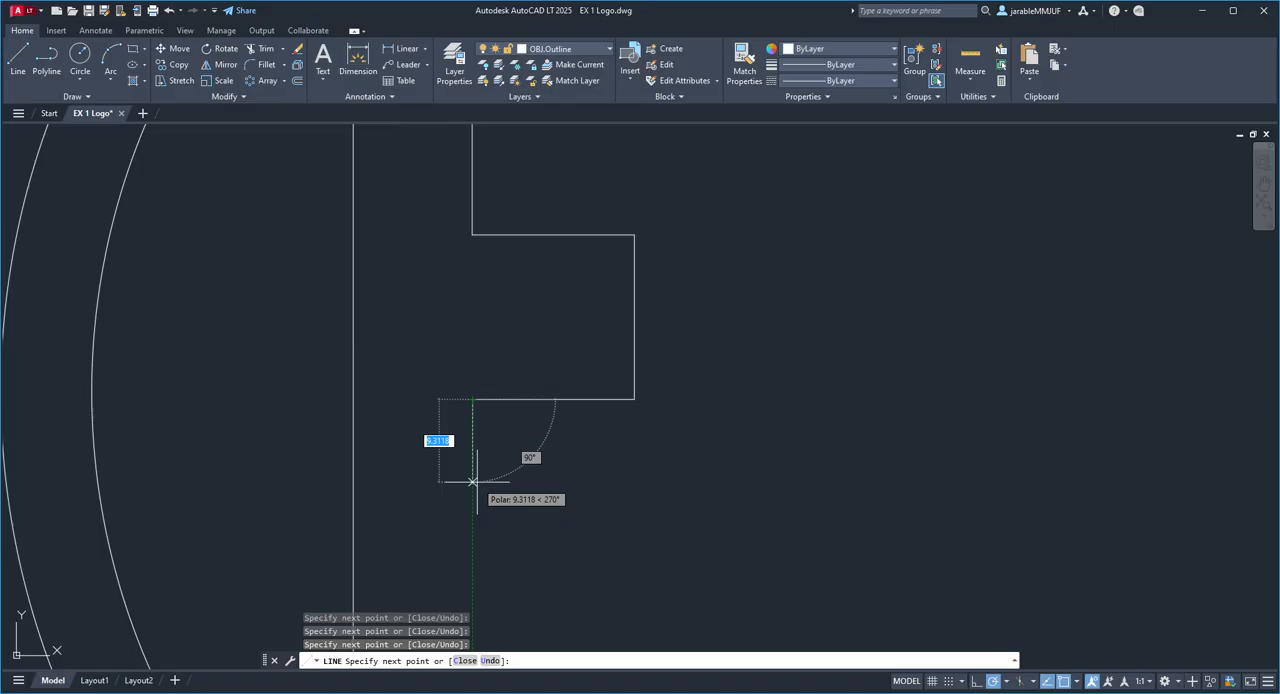
Step: Draw the F's lower inner stem edge about 48 units down to the base, close the outline at its starting point and end the line
scroll(472, 482, "down", 4)
middle_click_drag(471, 480, 521, 291)
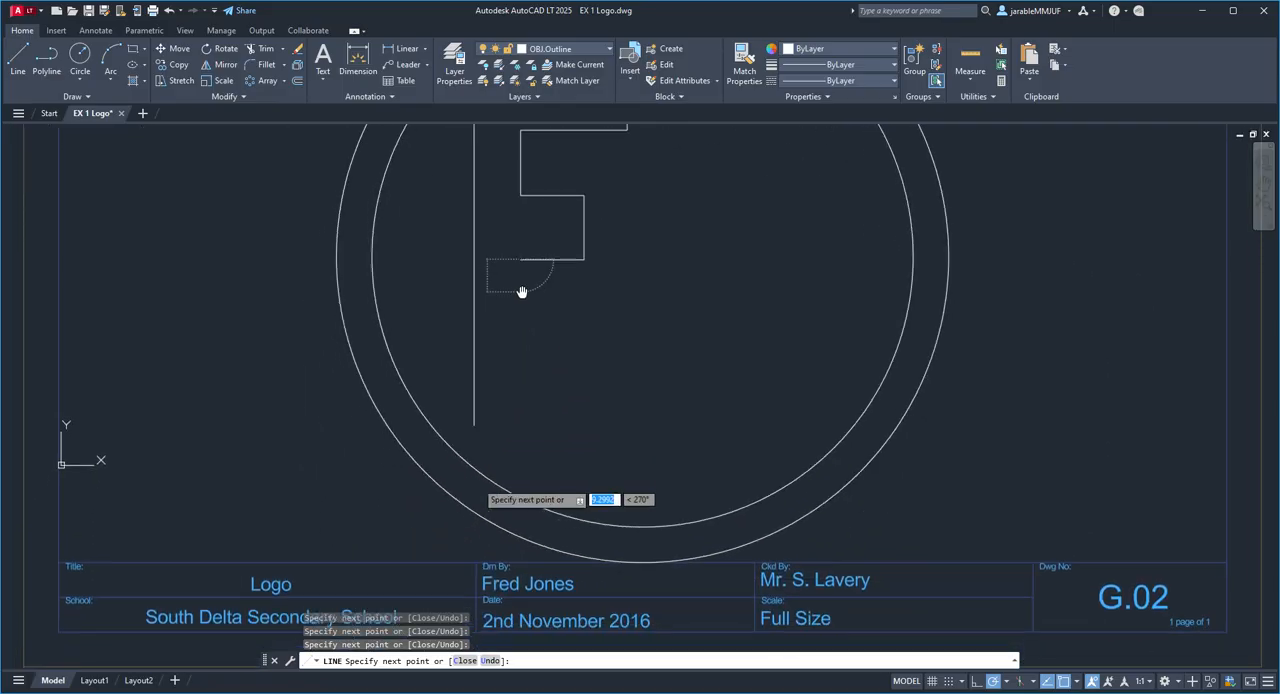
scroll(519, 430, "up", 2)
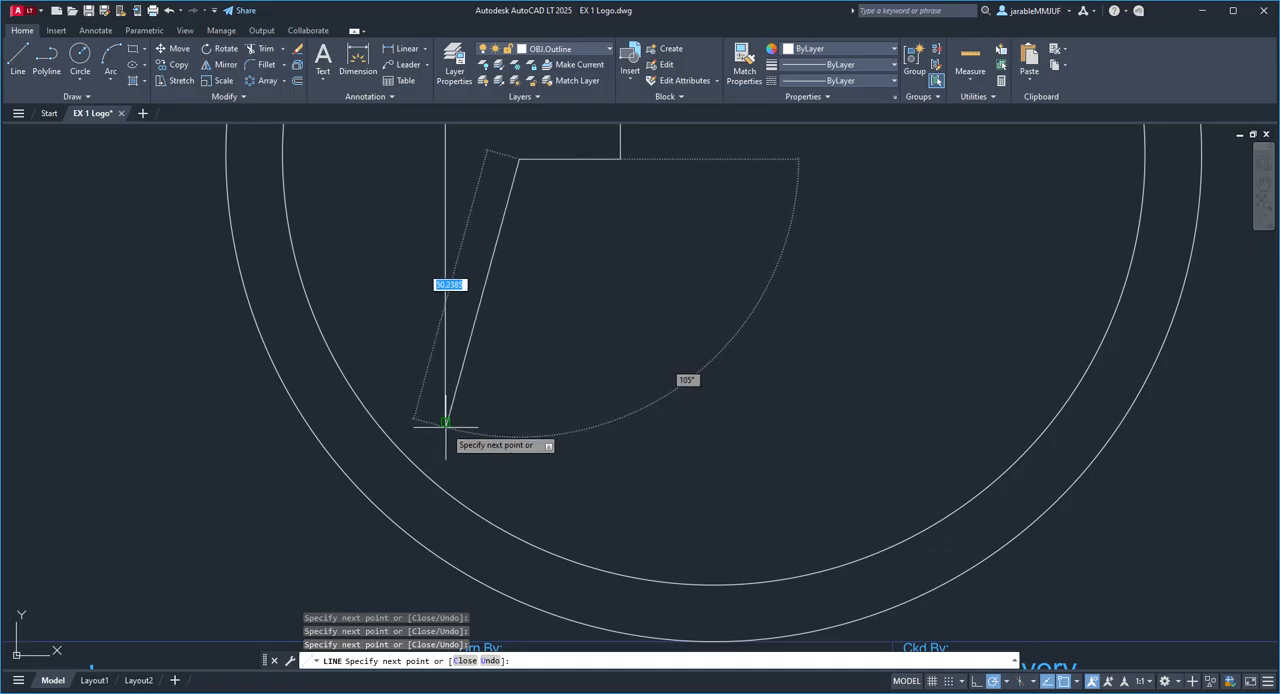
left_click(519, 422)
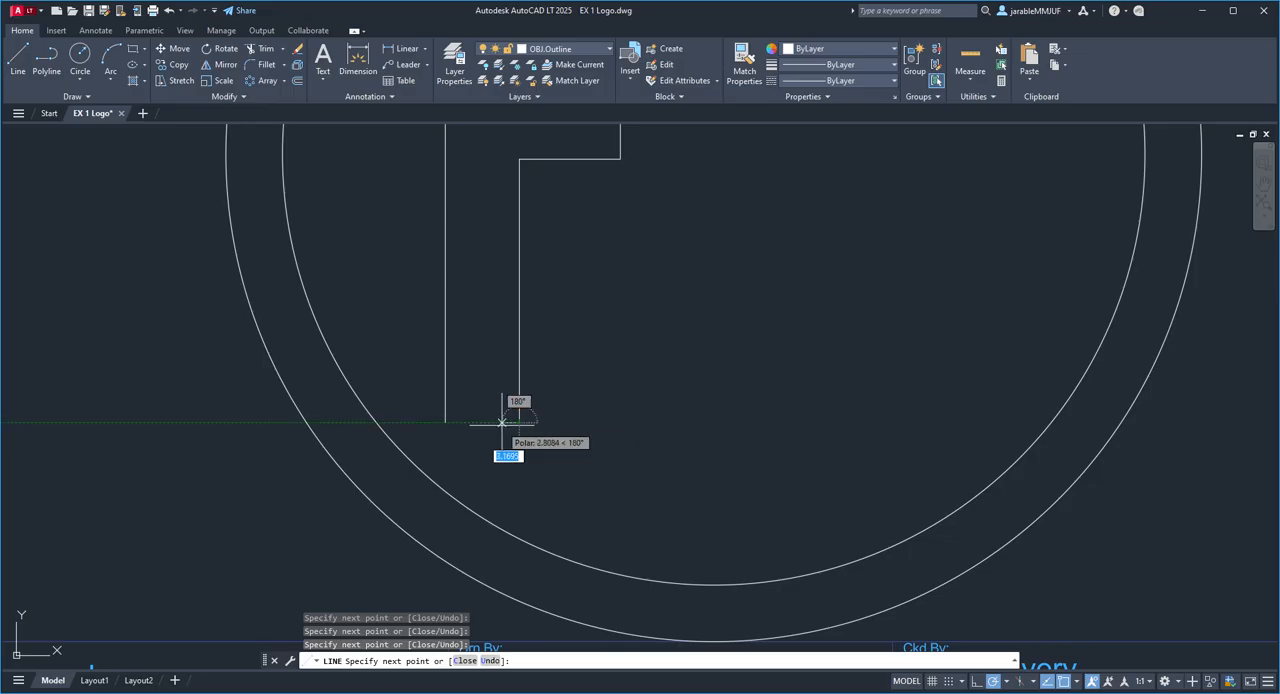
left_click(445, 422)
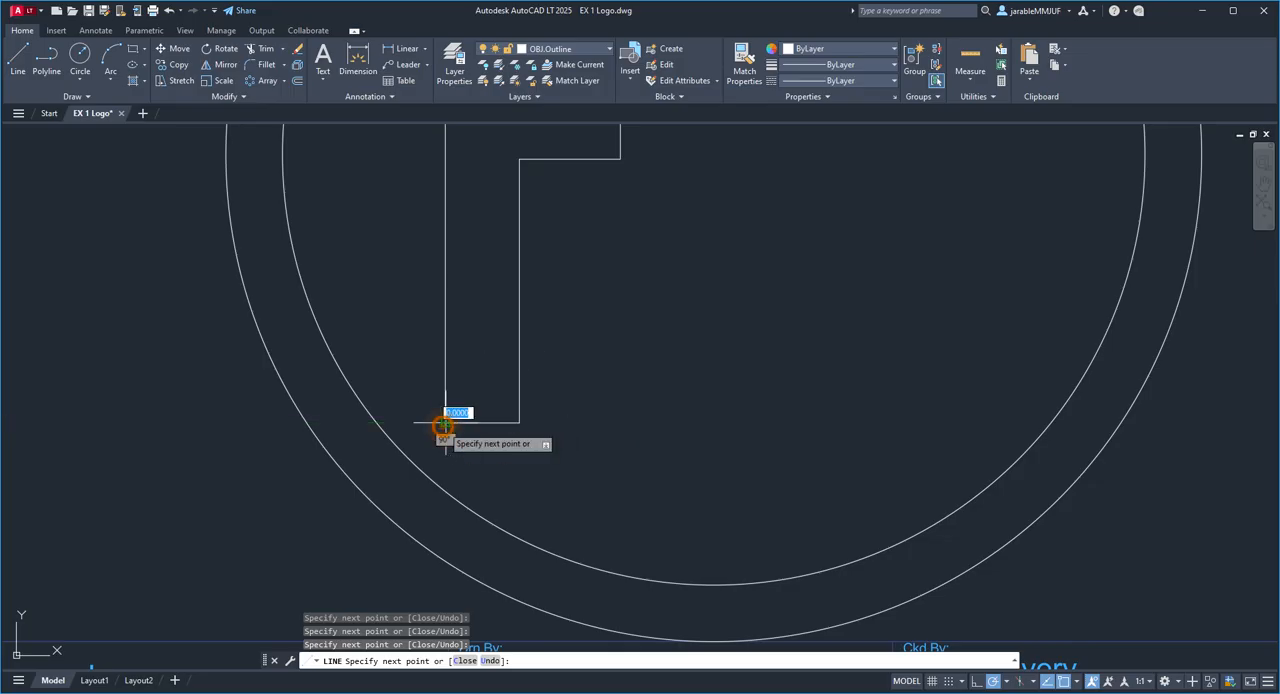
right_click(443, 425)
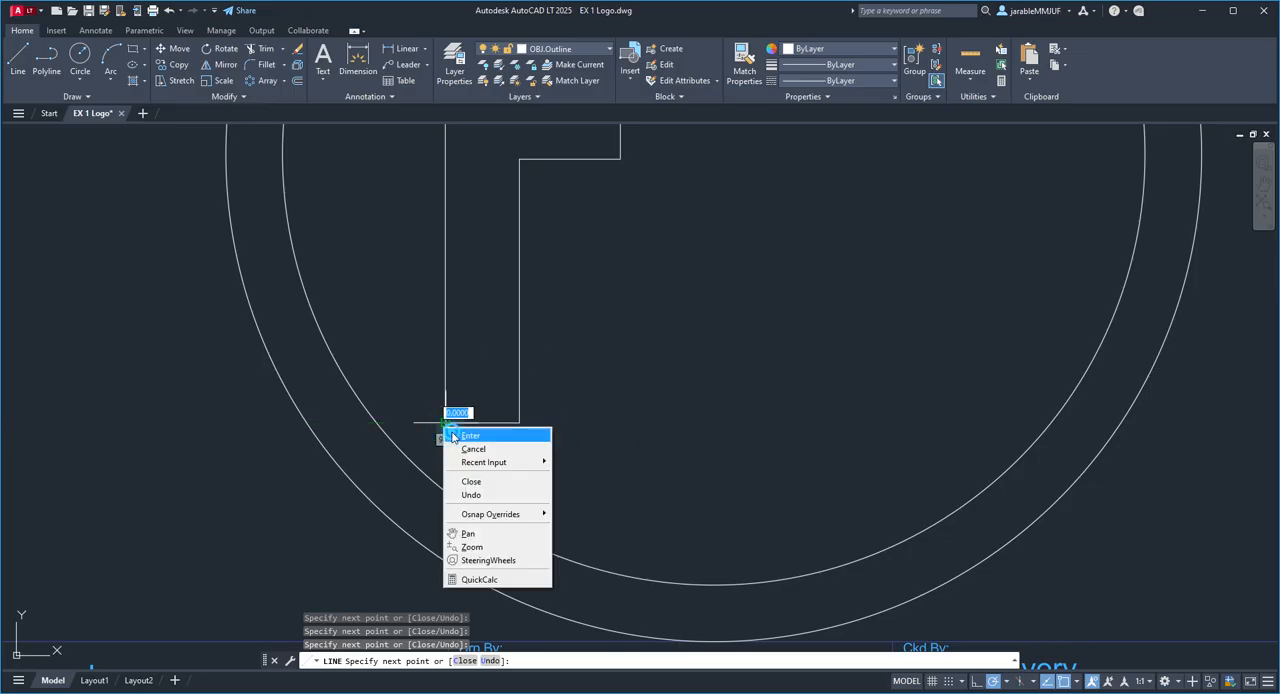
left_click(466, 436)
scroll(665, 420, "down", 2)
middle_click_drag(680, 405, 541, 527)
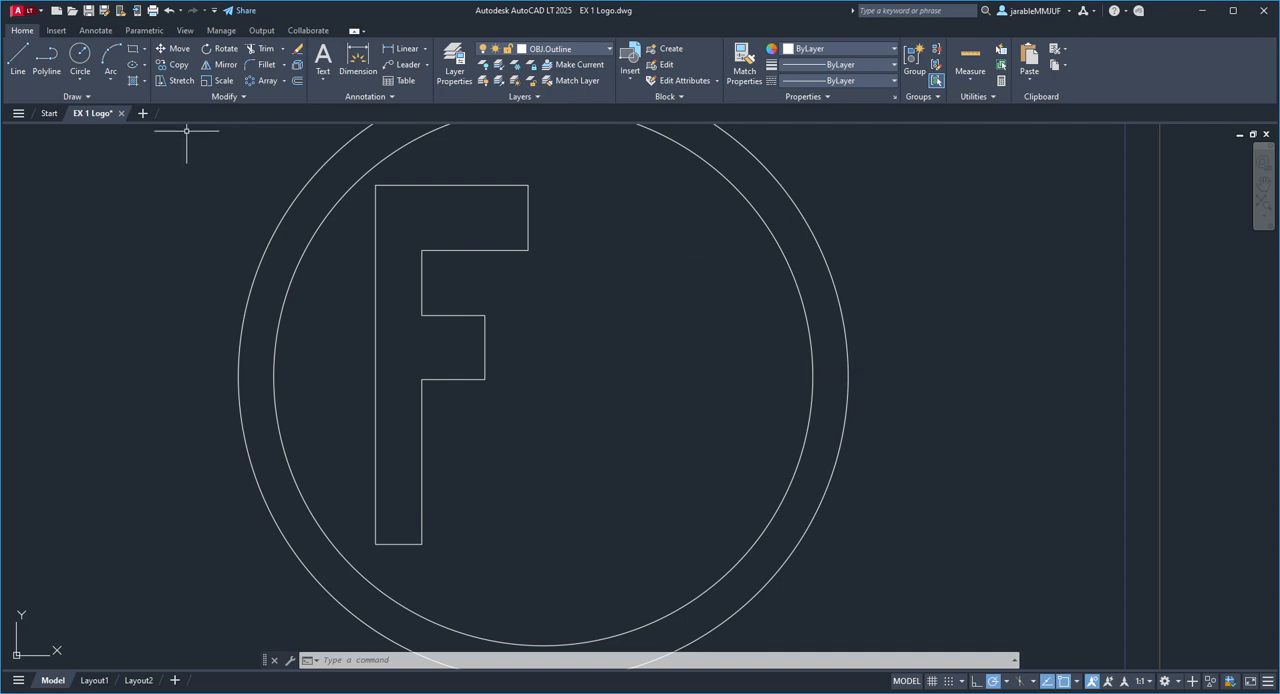
Step: Start a block letter J about 13 units right of the F, with a top bar about 43 units wide and level with the F's arm
left_click(25, 56)
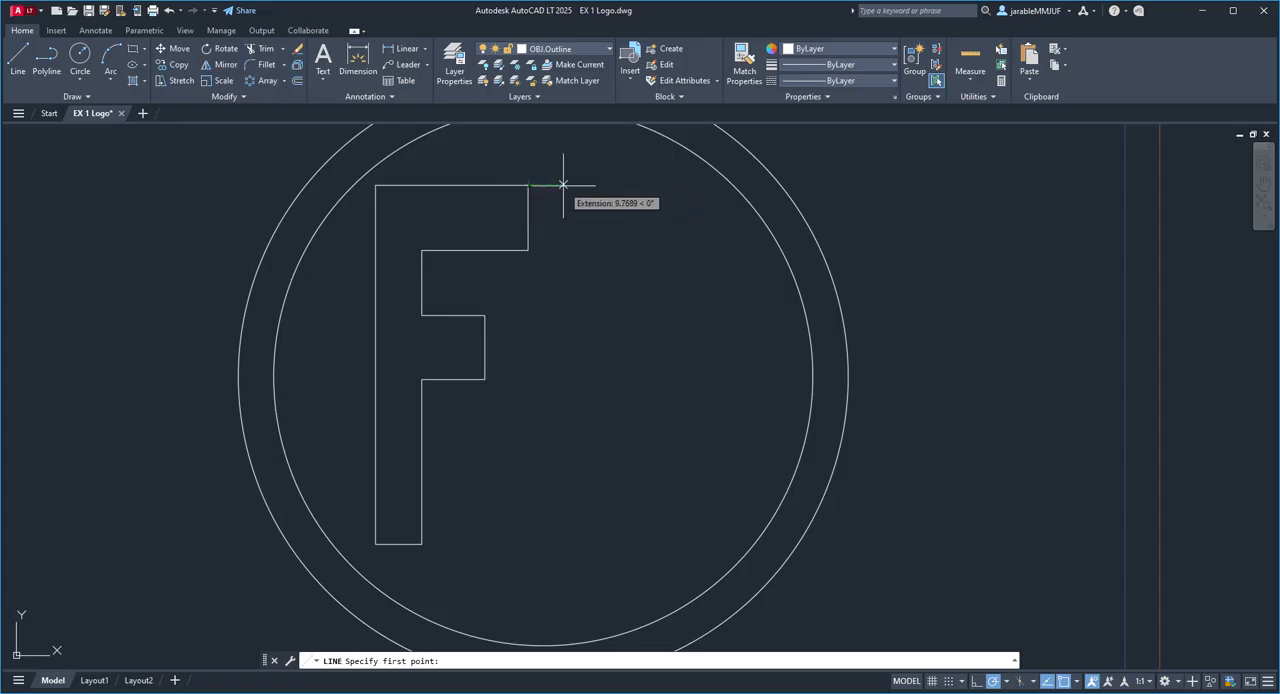
scroll(570, 184, "up", 2)
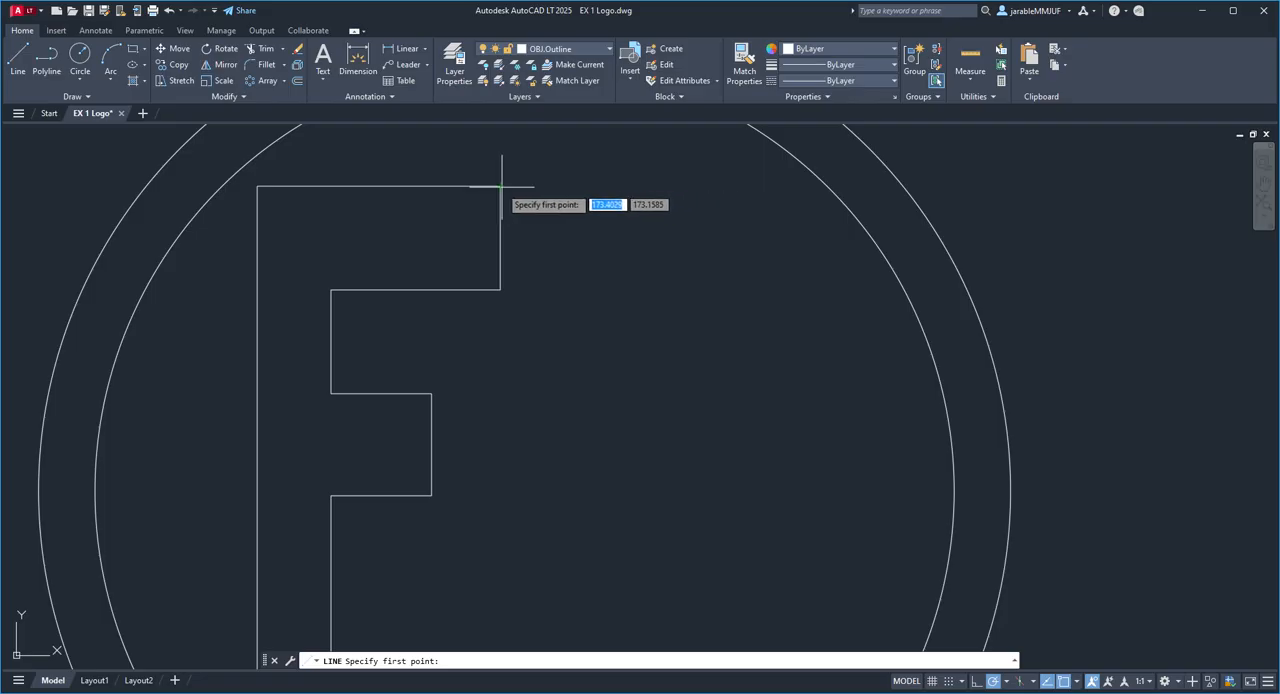
left_click(573, 185)
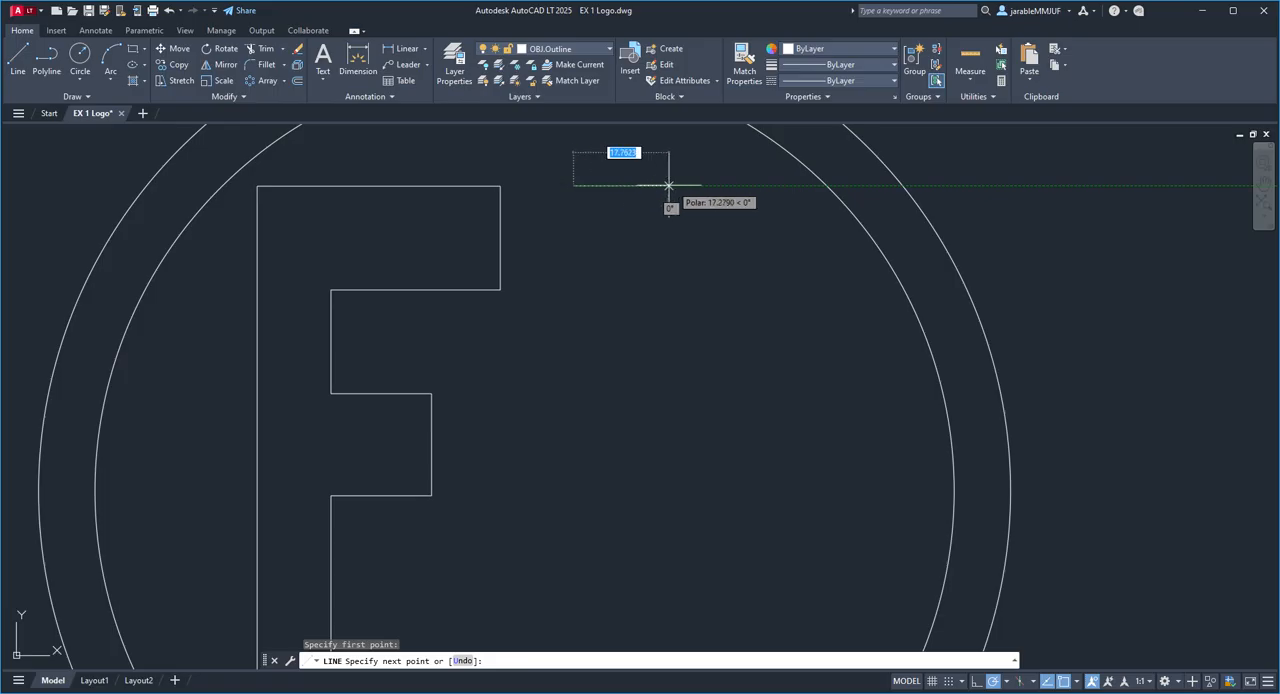
left_click(810, 185)
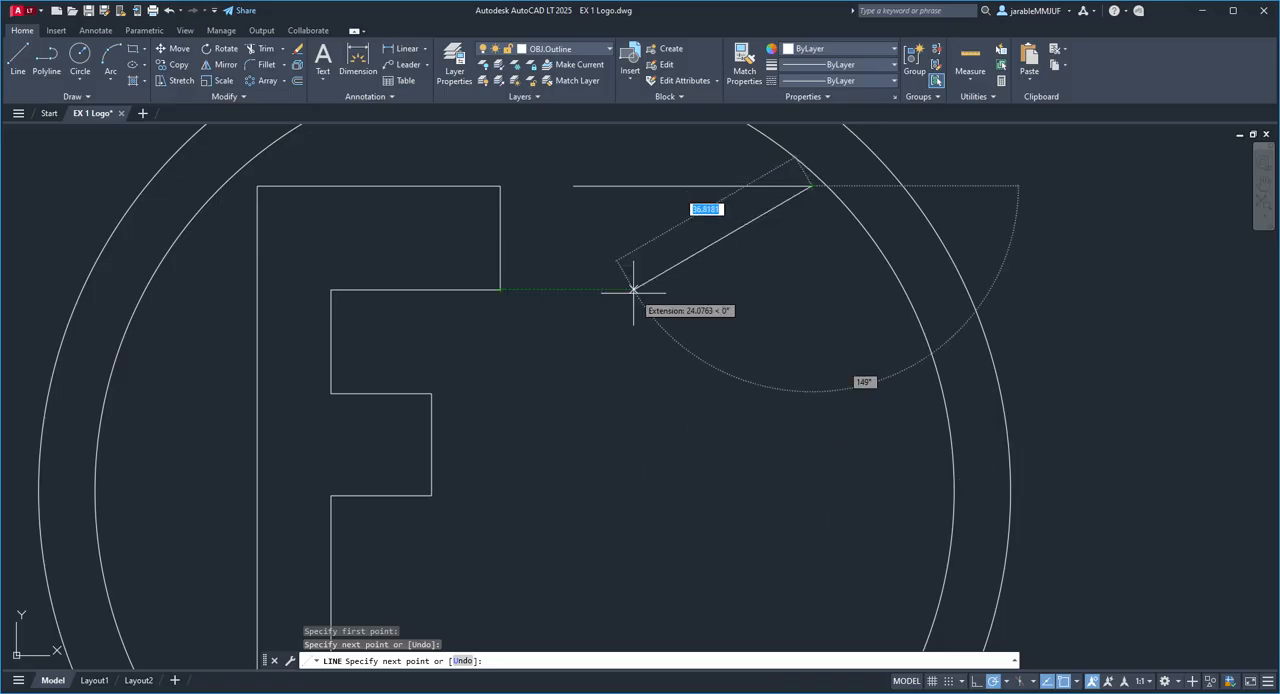
left_click(811, 289)
left_click(743, 289)
Step: Draw the J's outer stem edge down to the F's base level and its bottom edge about 40 units to the left
scroll(715, 418, "down", 3)
scroll(740, 417, "up", 1)
middle_click_drag(740, 417, 757, 271)
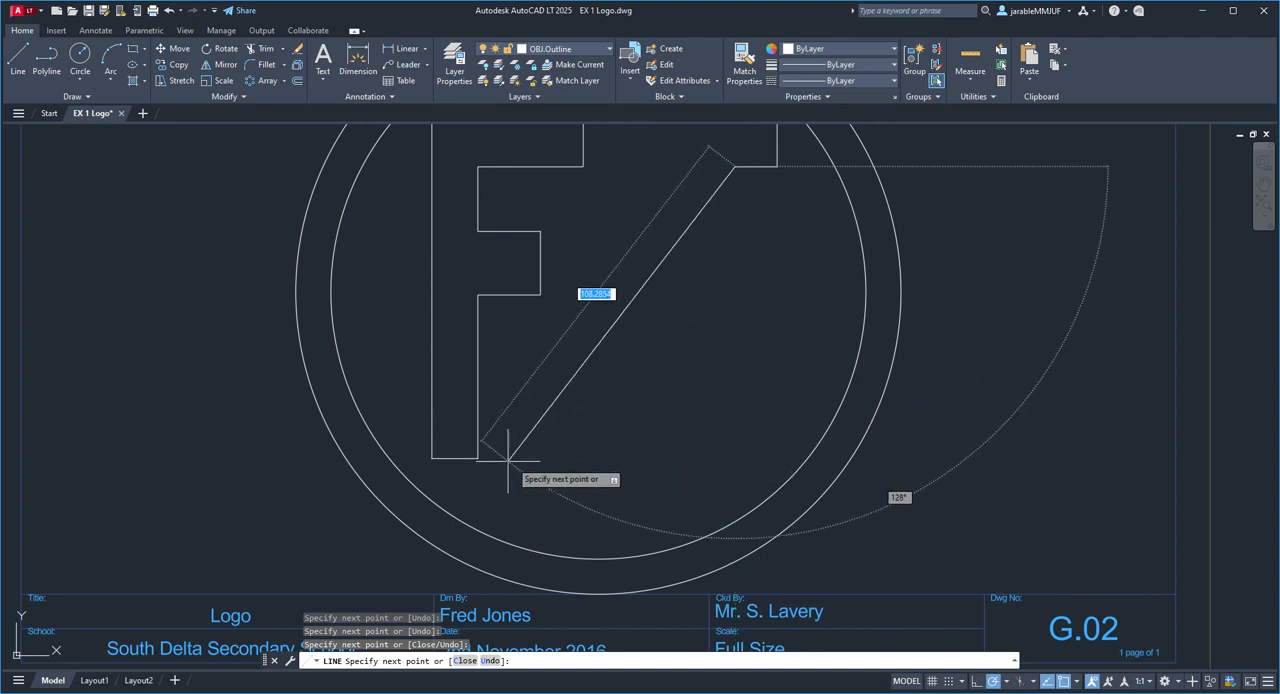
left_click(735, 459)
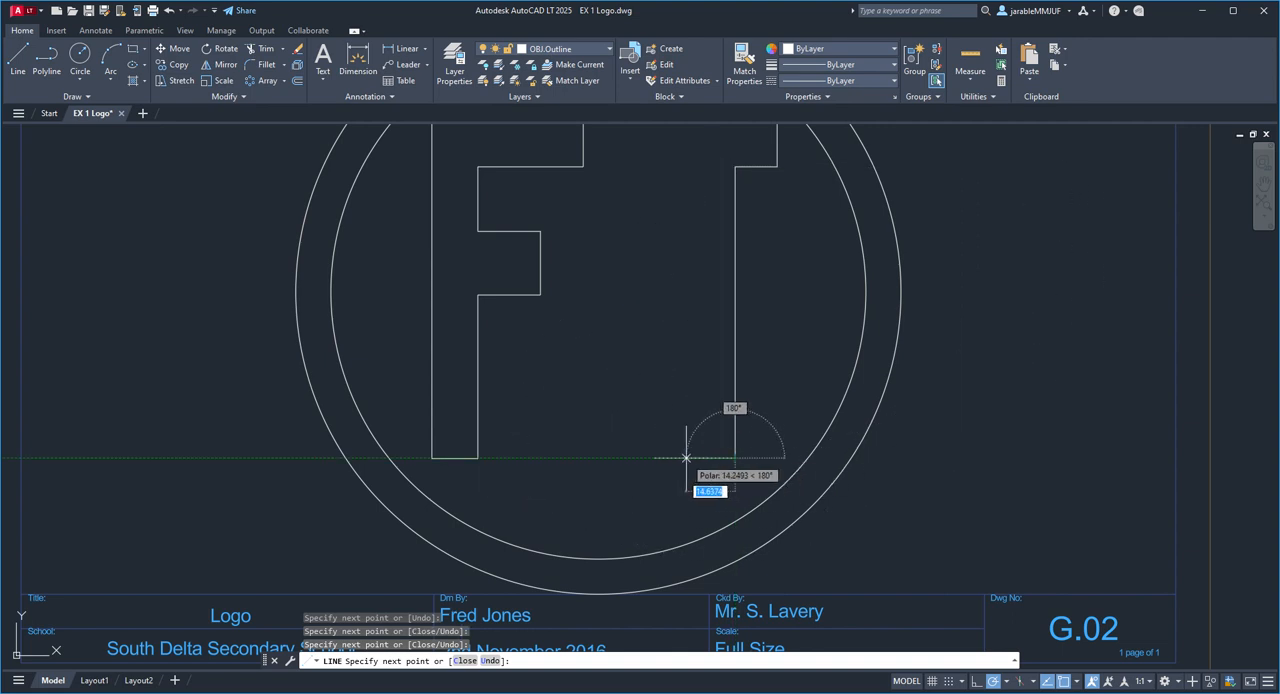
left_click(590, 459)
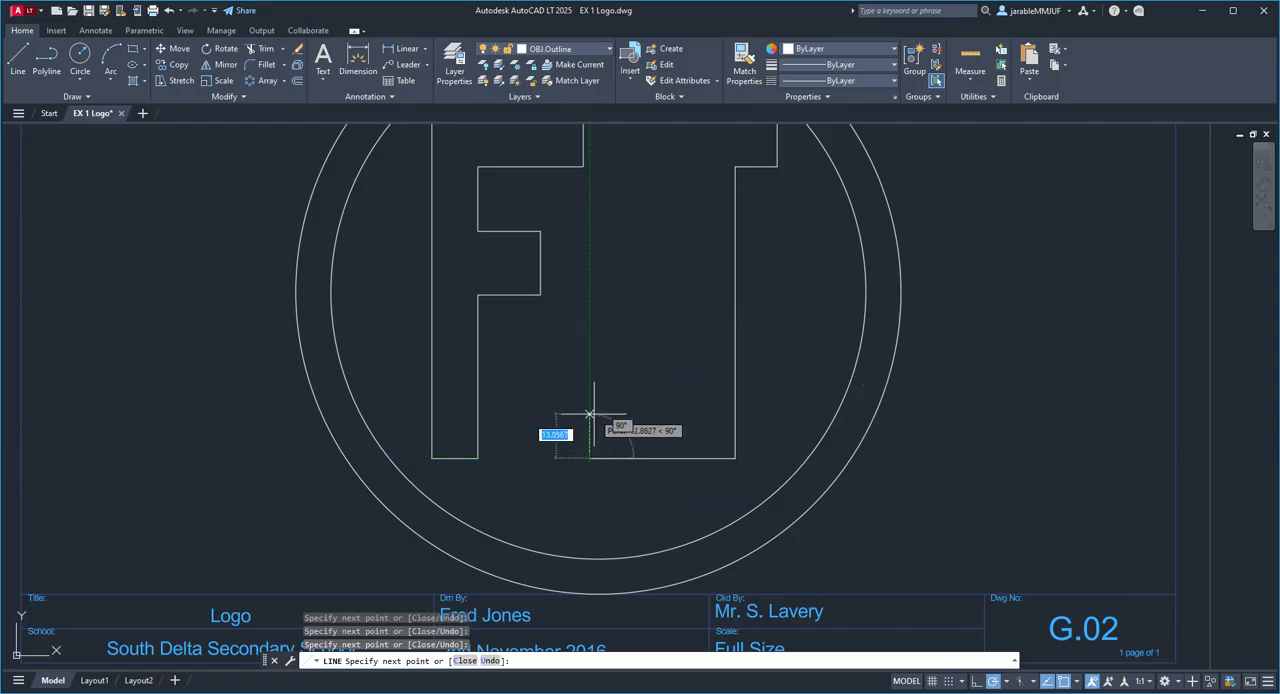
Step: Draw the J's hook: its outer edge, flat tip, inner edge and the inside bottom edge running toward the stem
left_click(589, 360)
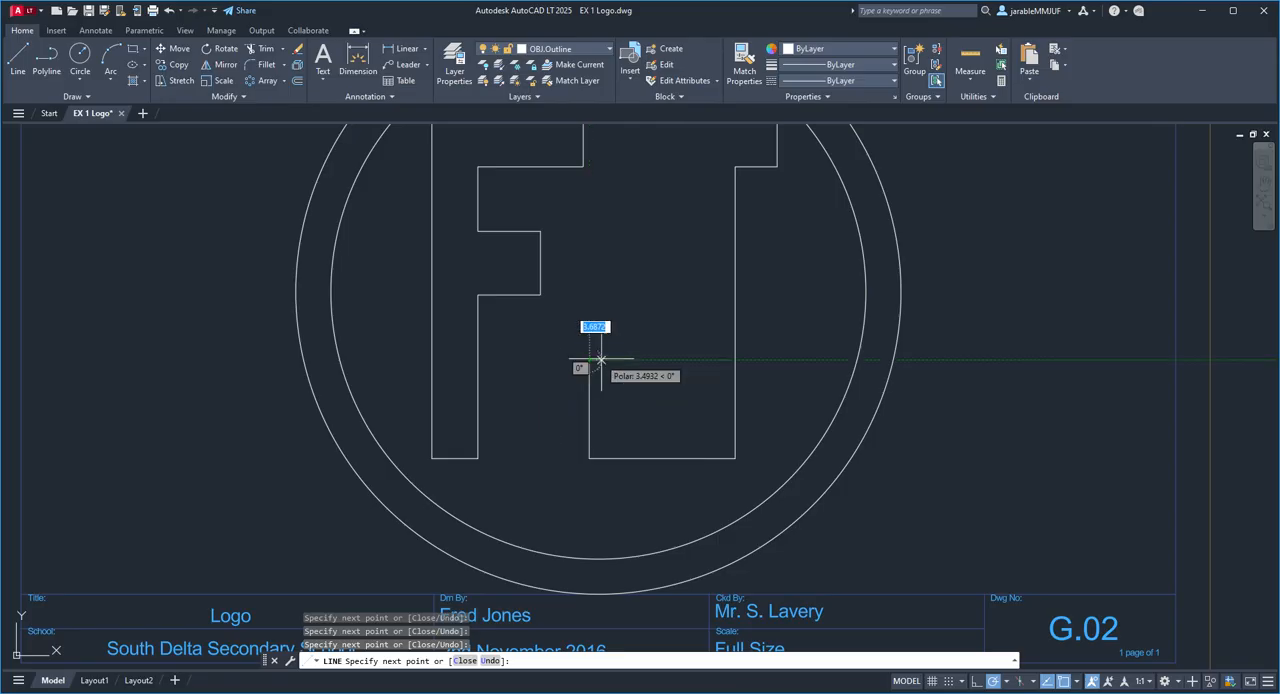
left_click(634, 361)
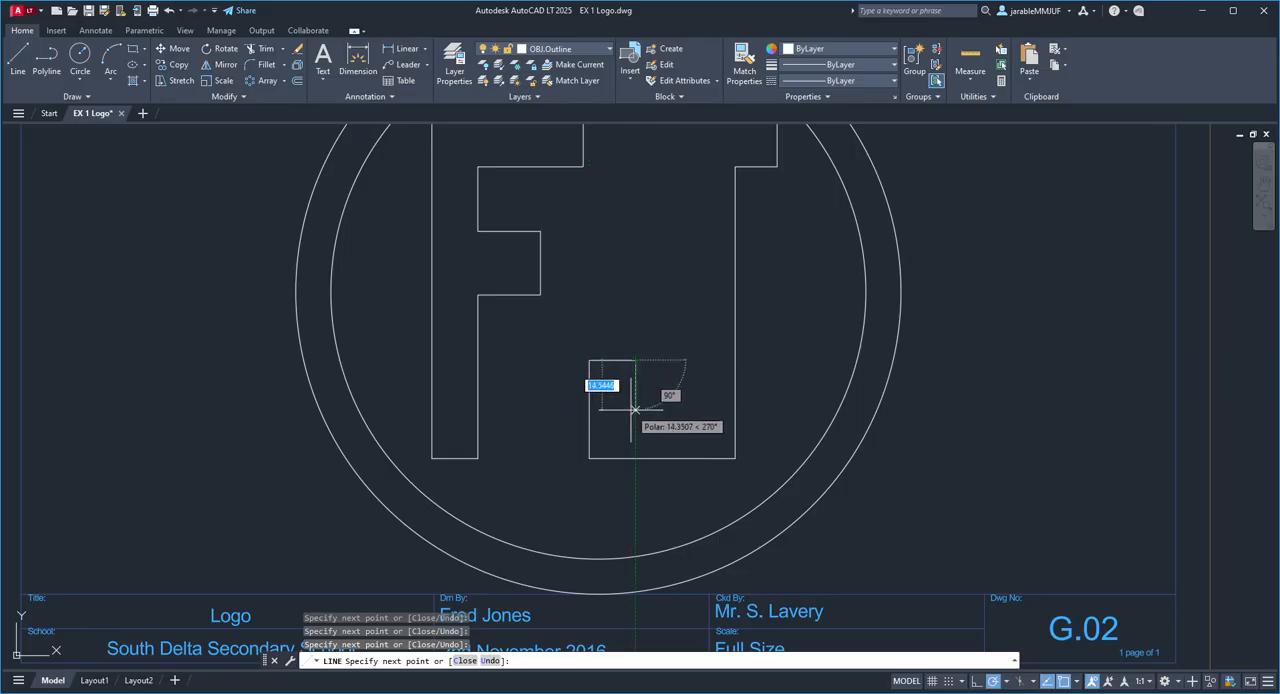
left_click(635, 415)
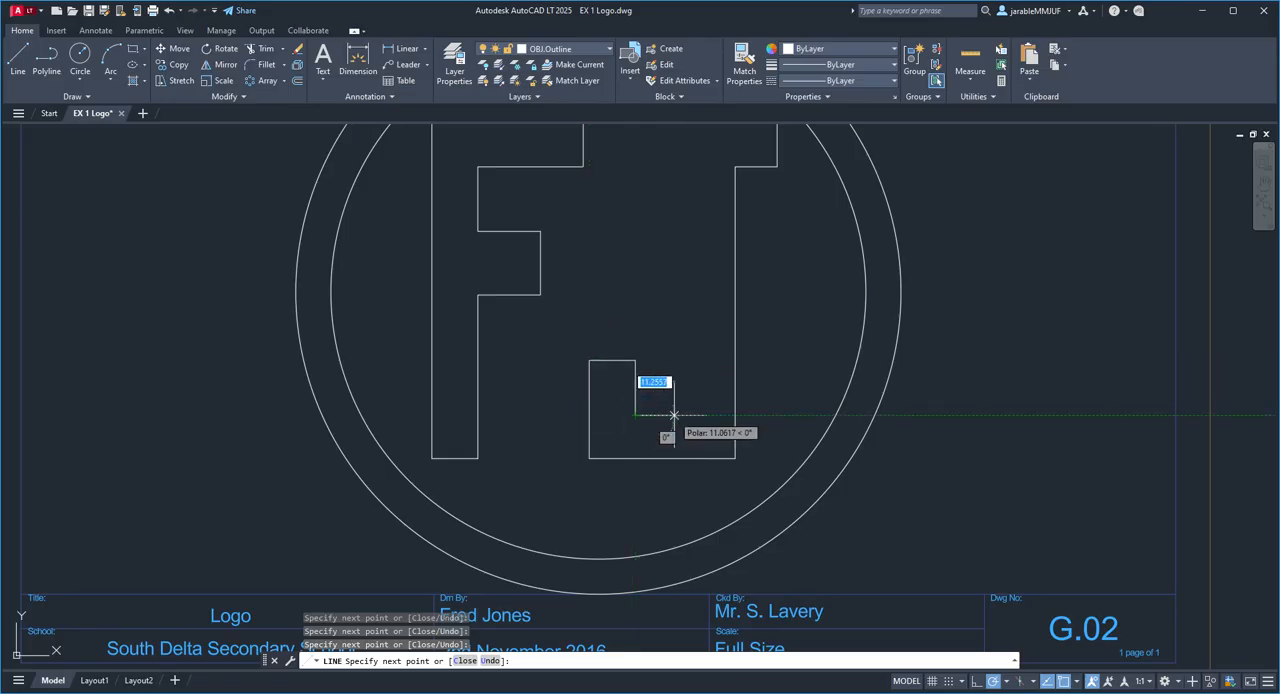
left_click(681, 414)
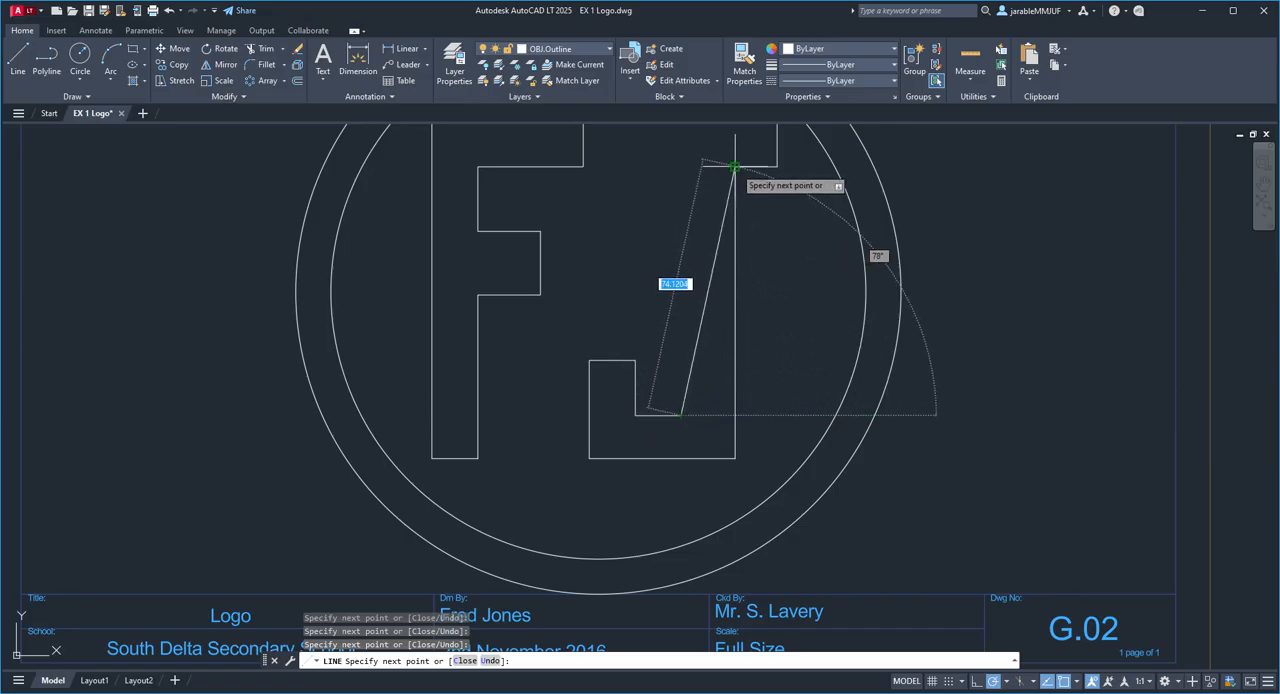
Step: Draw the J's inner stem edge up to the top bar's underside, close the outline at its starting point and end the line
left_click(681, 167)
middle_click_drag(633, 175, 585, 316)
scroll(587, 314, "up", 2)
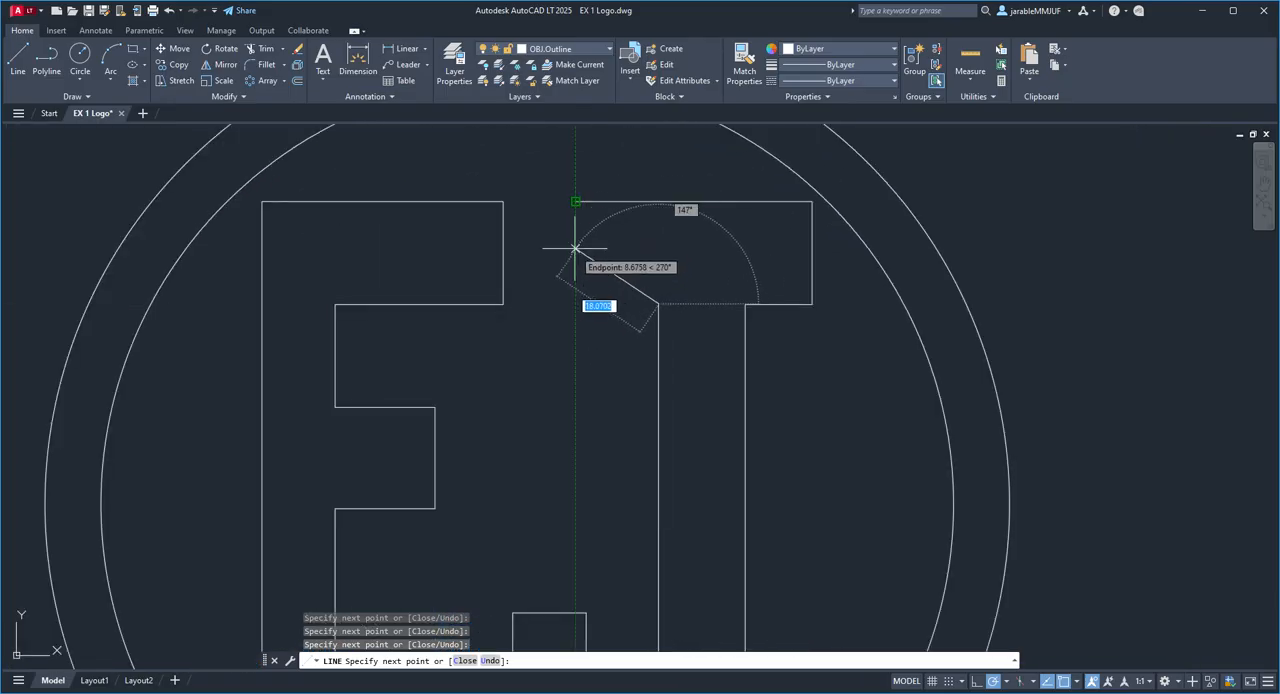
left_click(575, 303)
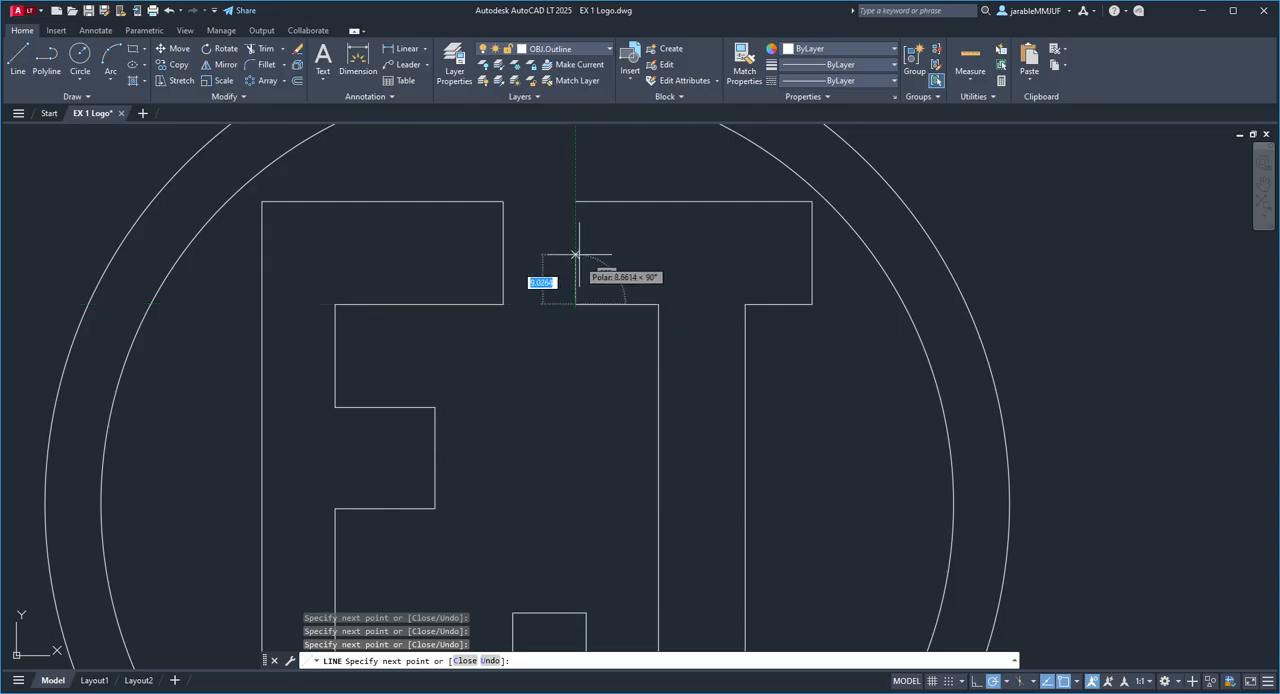
left_click(575, 201)
right_click(574, 204)
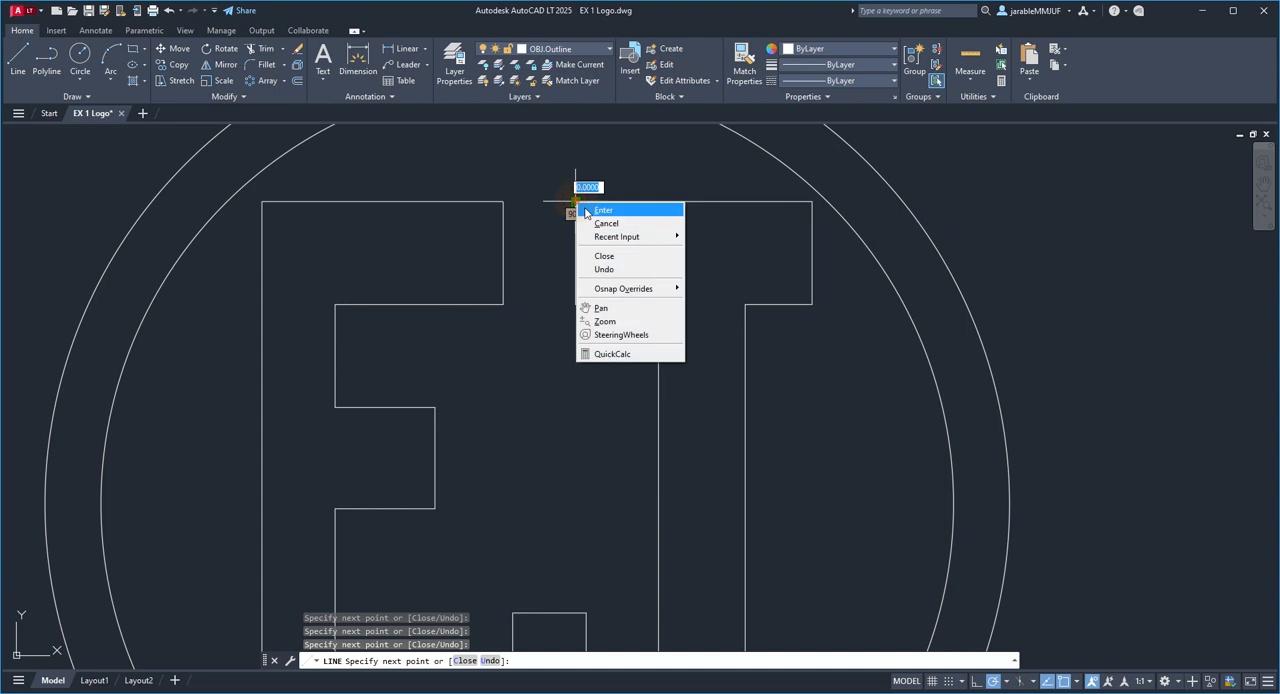
left_click(591, 208)
scroll(705, 290, "down", 3)
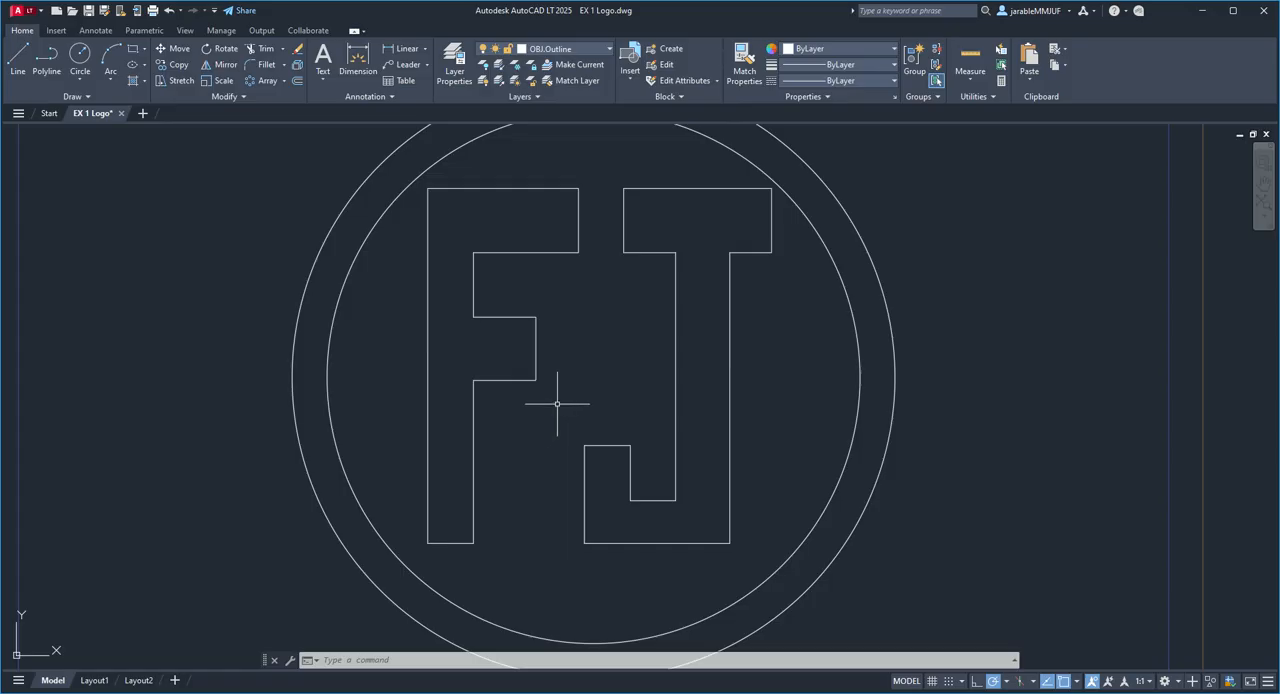
Step: Set the current object colour to the red 205,32,39 for new geometry
scroll(557, 404, "down", 2)
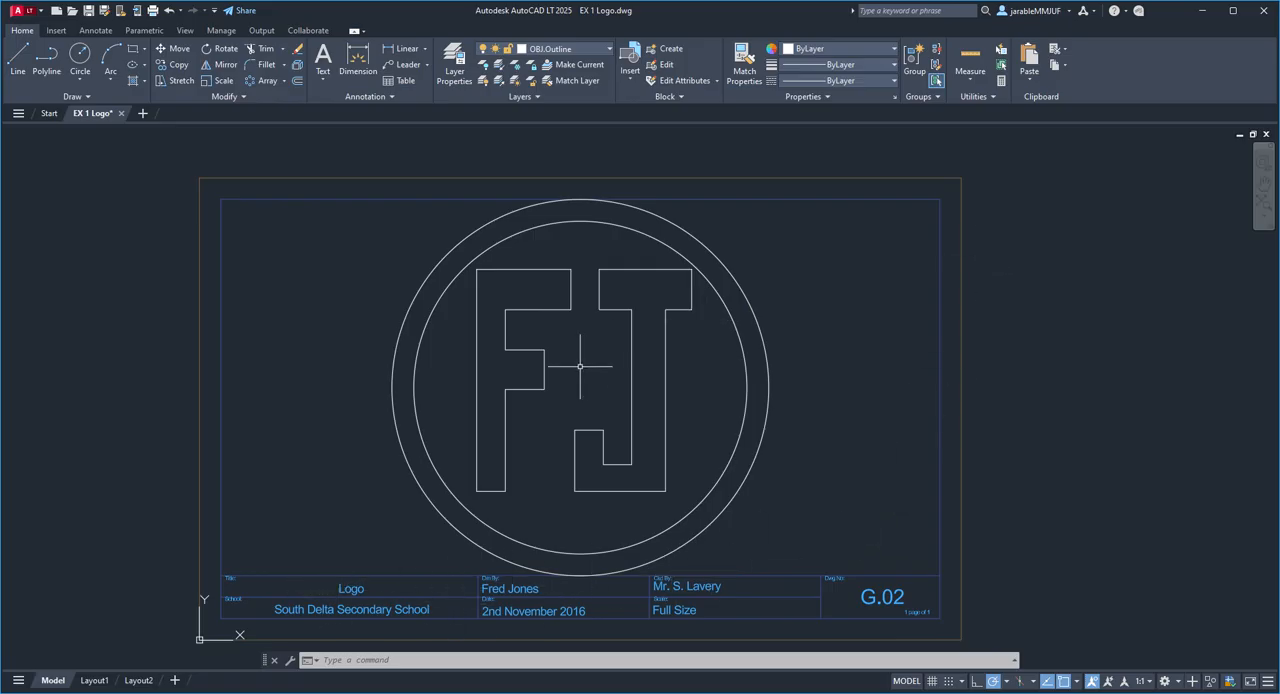
left_click(806, 51)
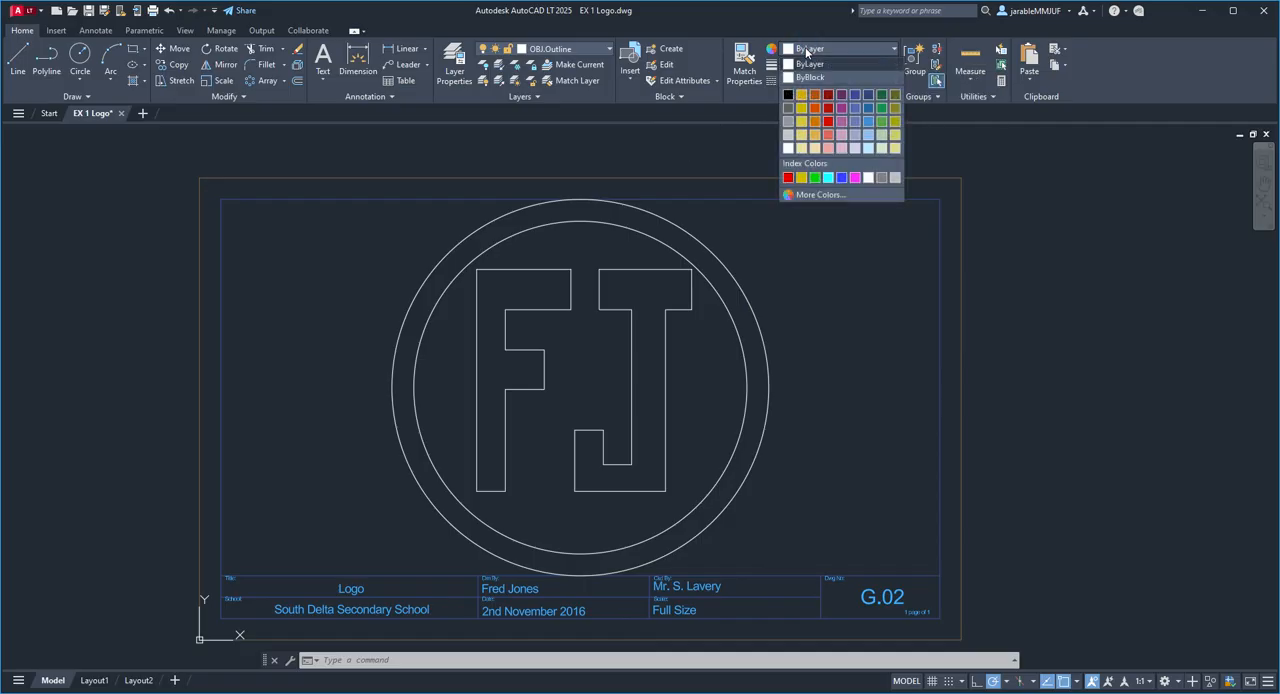
left_click(828, 113)
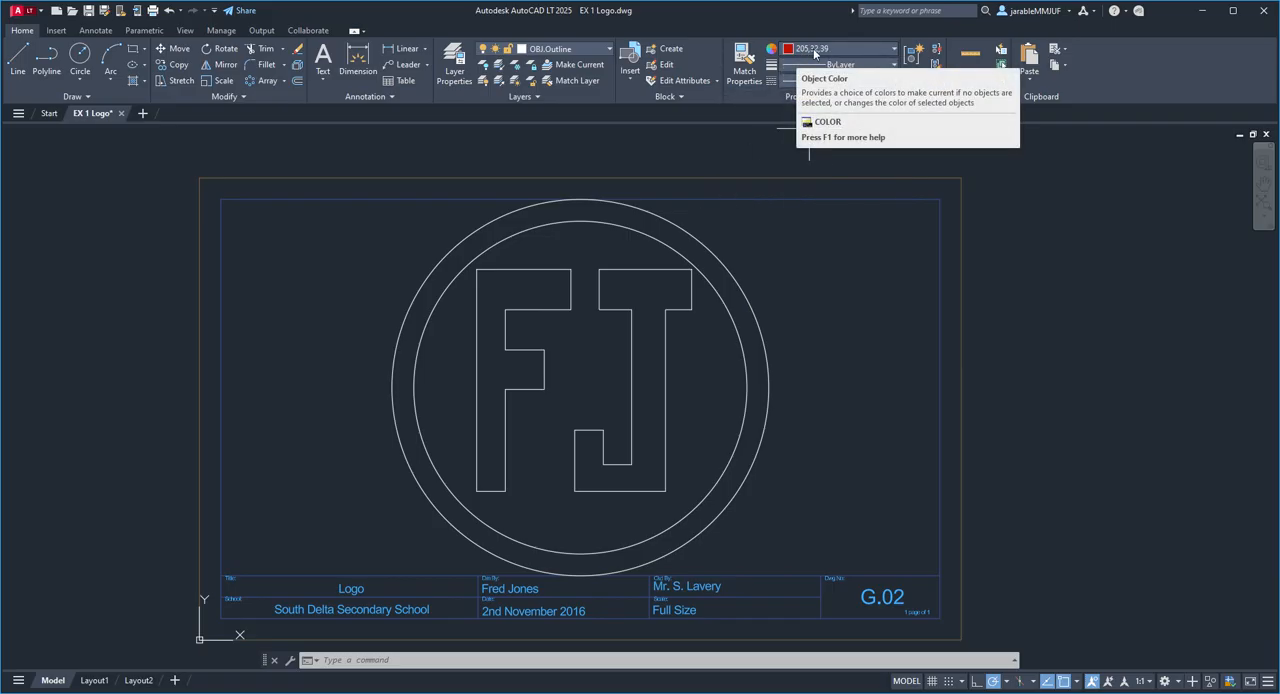
Step: Draw a closed four-sided line outline about 18 units wide in the empty space right of the circles
left_click(18, 56)
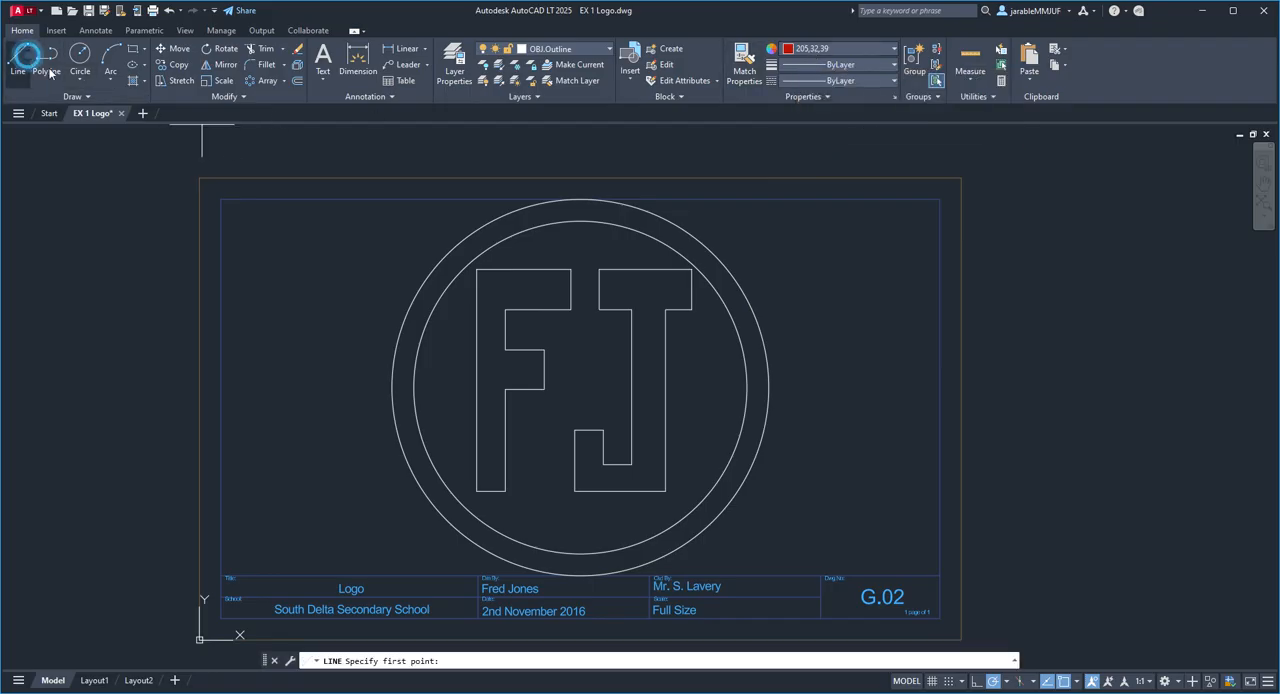
left_click(830, 391)
left_click(830, 301)
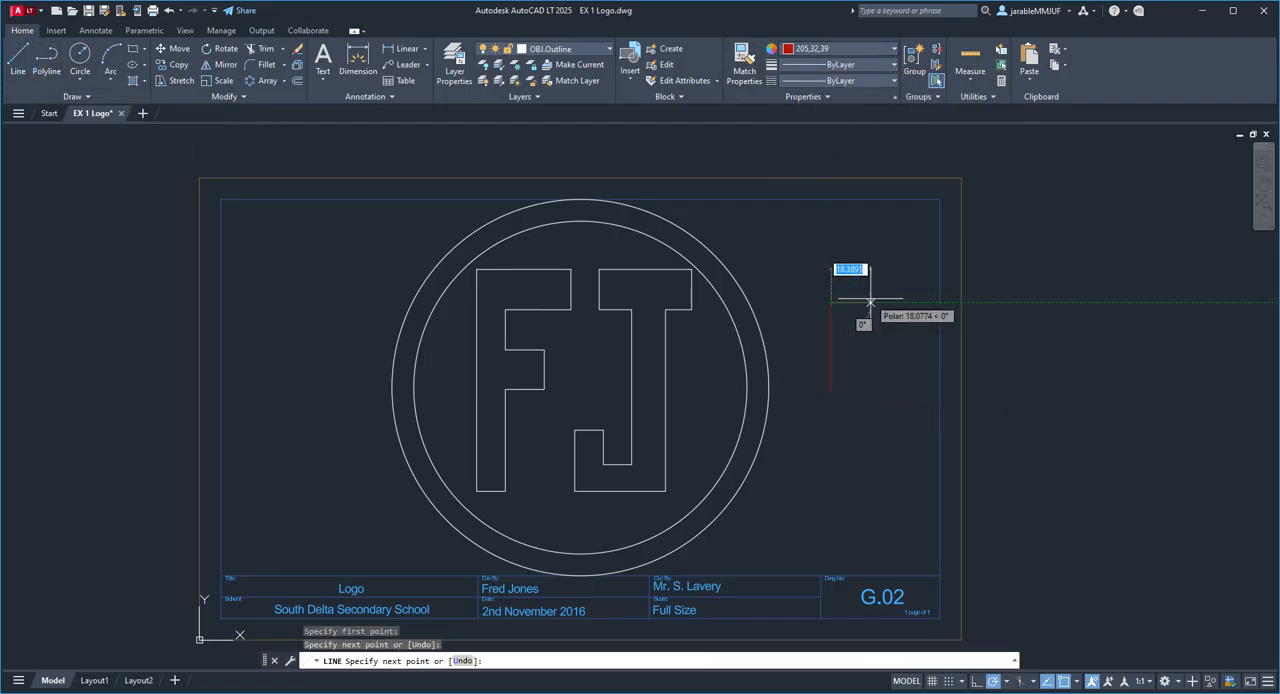
left_click(870, 300)
left_click(870, 384)
left_click(830, 389)
right_click(829, 390)
left_click(850, 399)
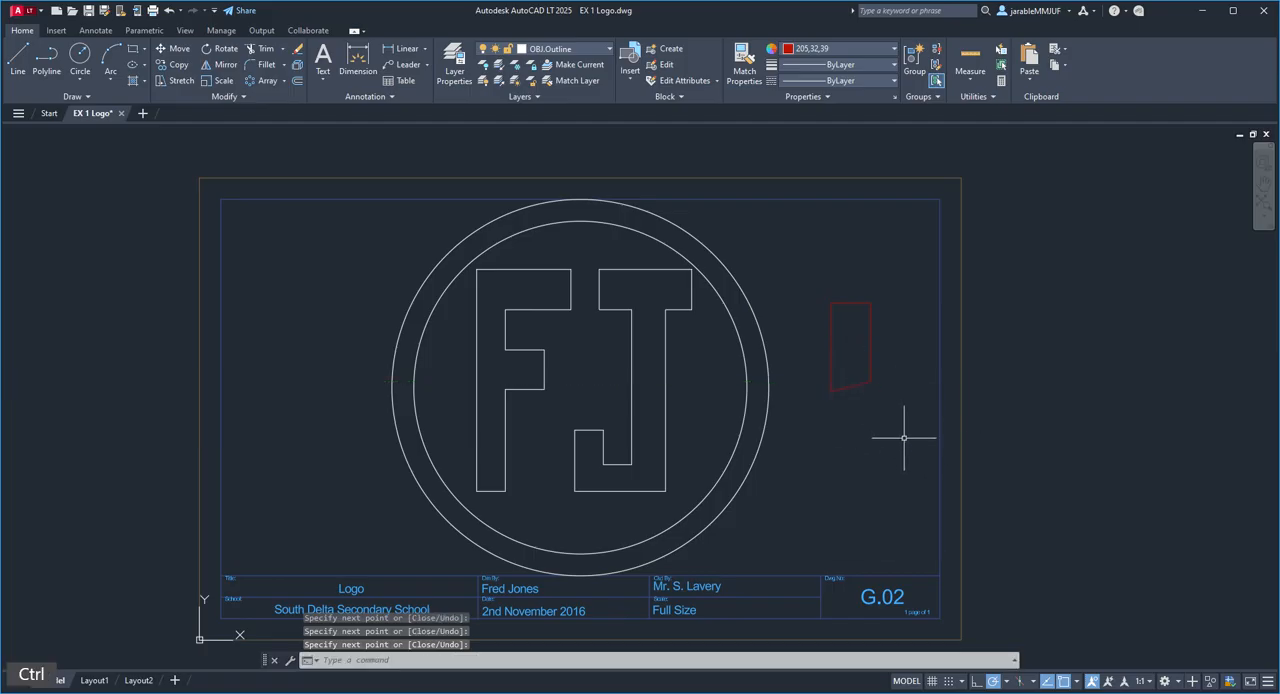
Step: Select everything in the drawing, clear the selection, and undo the four-sided outline beside the circles
key("ctrl+a")
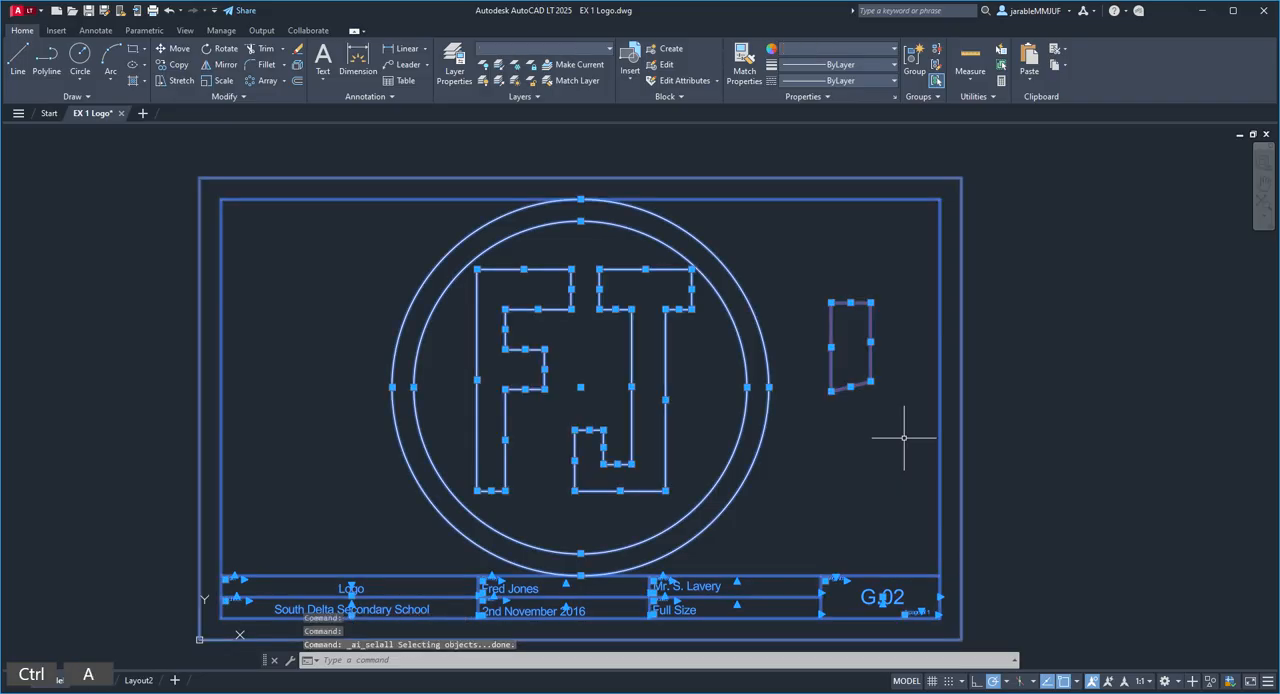
key("Escape")
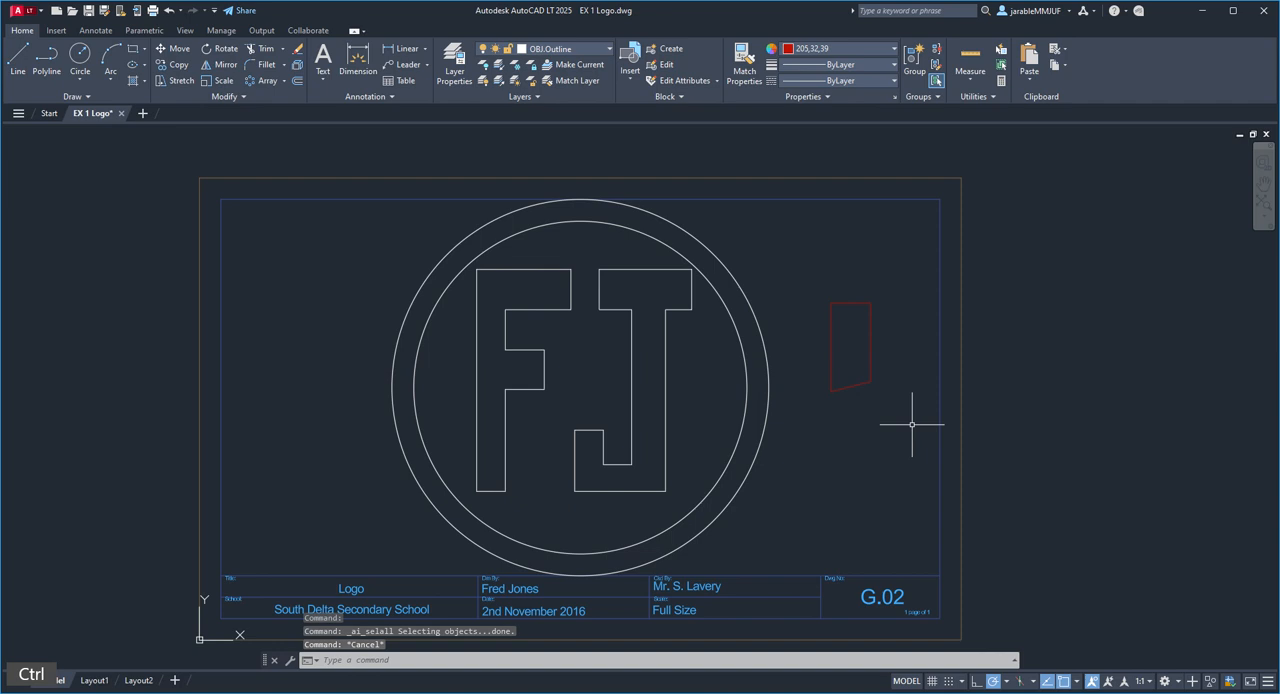
key("ctrl+z")
key("ctrl+z")
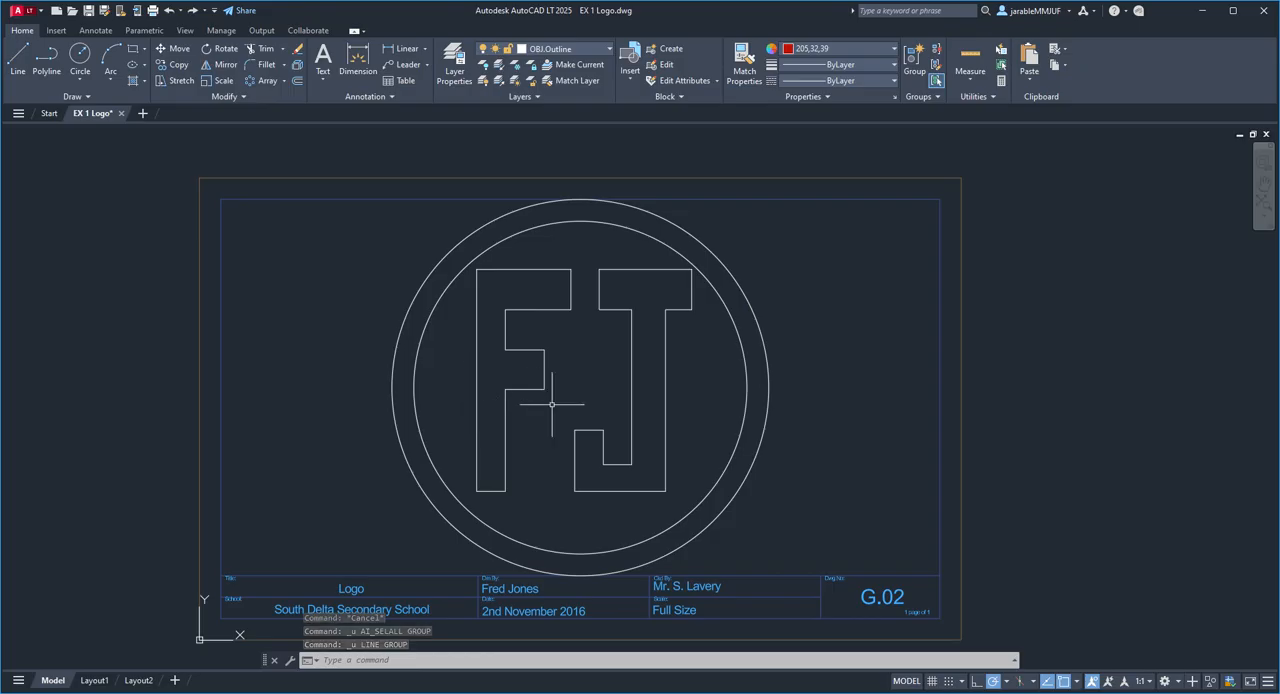
Step: Change the colour of all lines of the letter F to the green true colour 3,252,94 and clear the selection
scroll(551, 403, "up", 2)
middle_click_drag(578, 405, 630, 430)
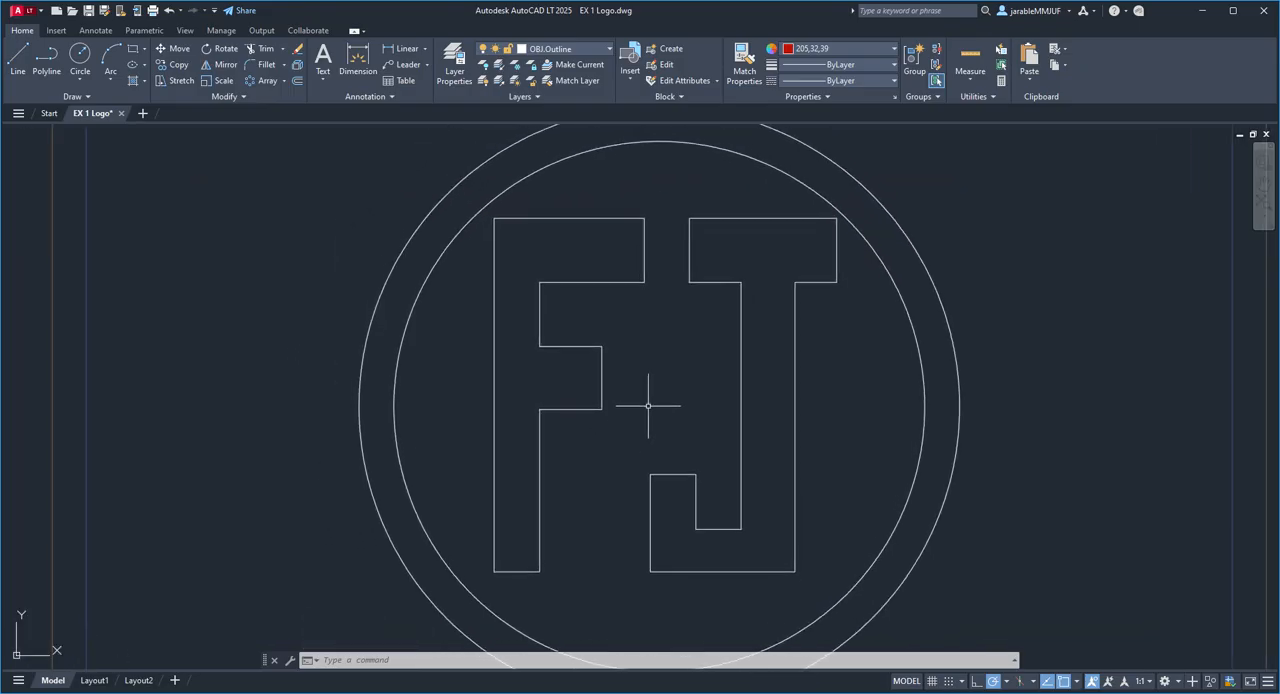
mouse_move(655, 352)
left_mouse_down()
mouse_move(674, 243)
mouse_move(632, 188)
mouse_move(491, 196)
mouse_move(466, 343)
mouse_move(465, 478)
mouse_move(486, 571)
mouse_move(560, 589)
mouse_move(628, 421)
left_mouse_up()
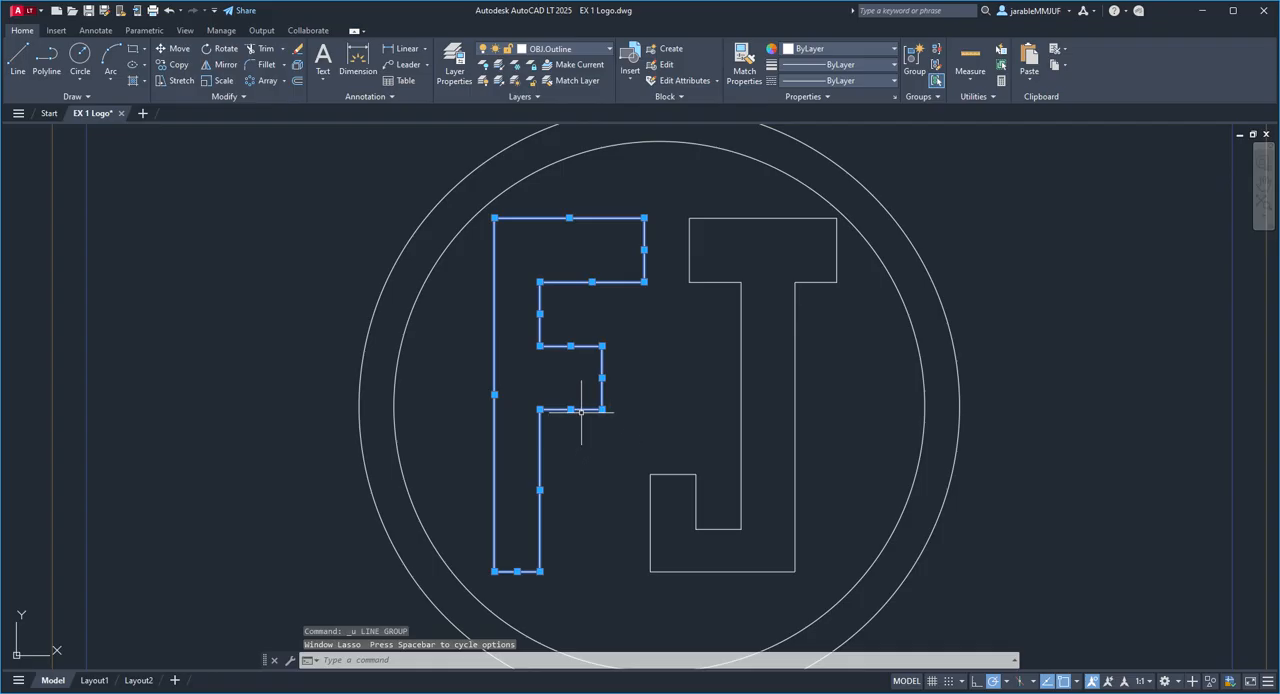
right_click(582, 410)
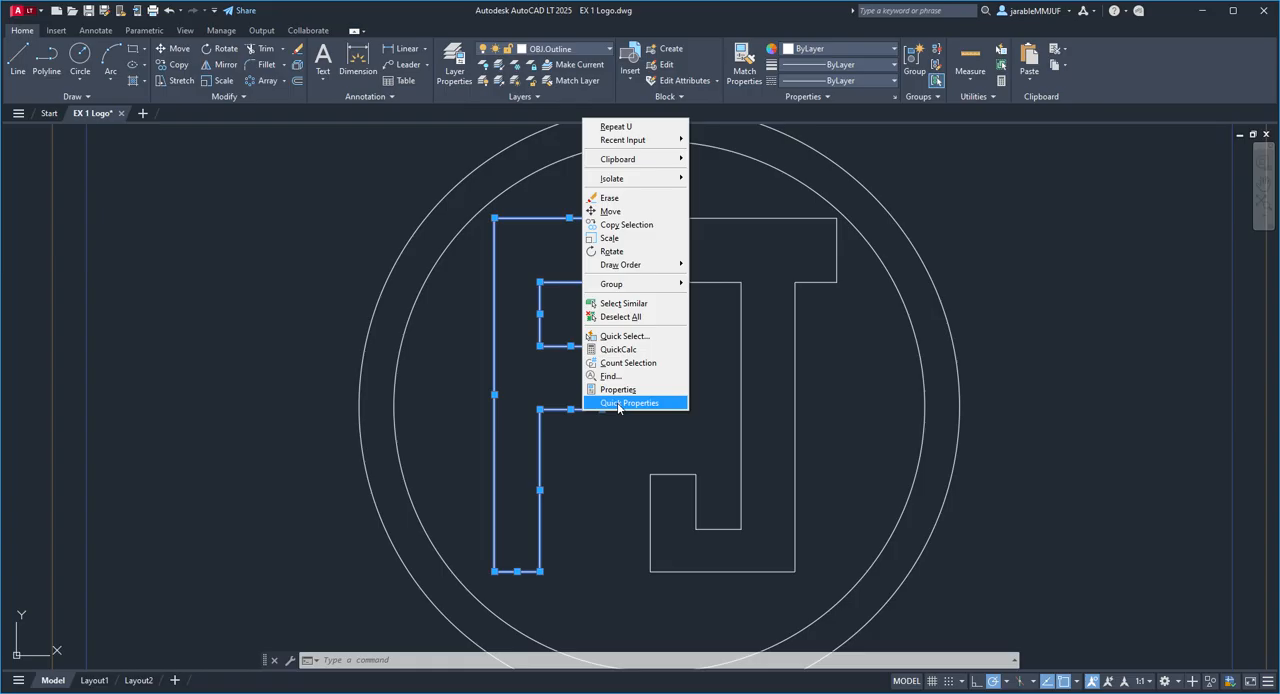
left_click(618, 403)
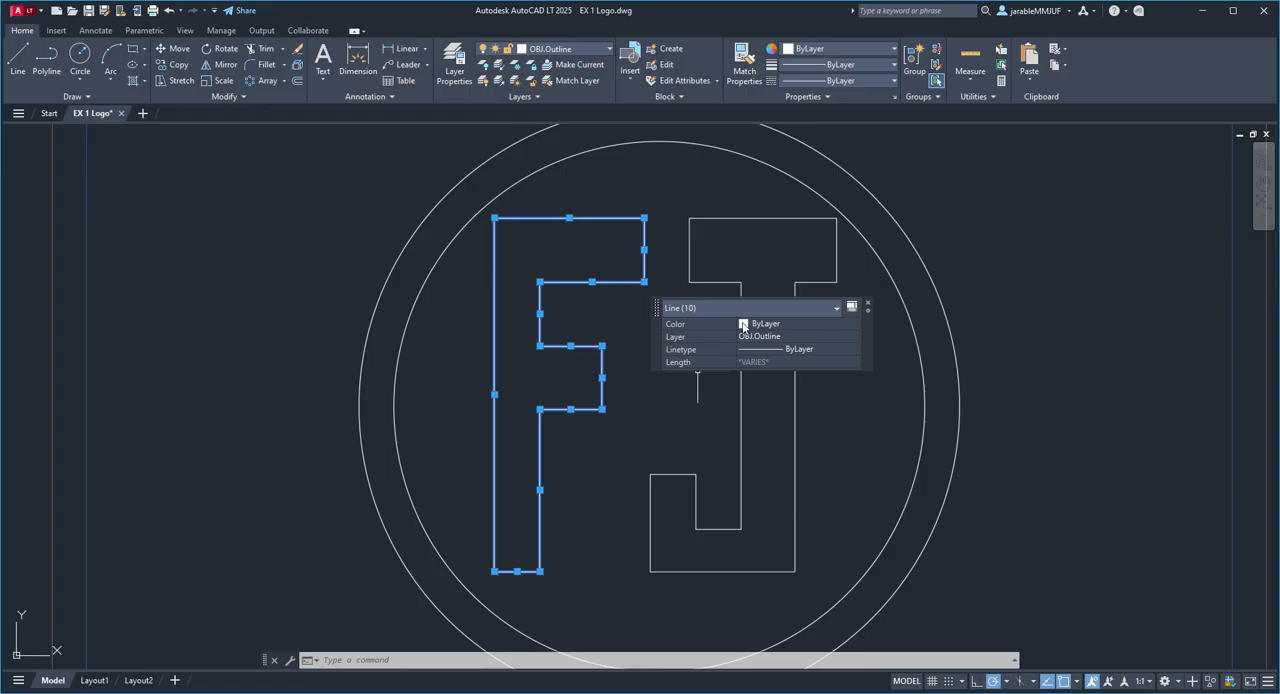
left_click(743, 325)
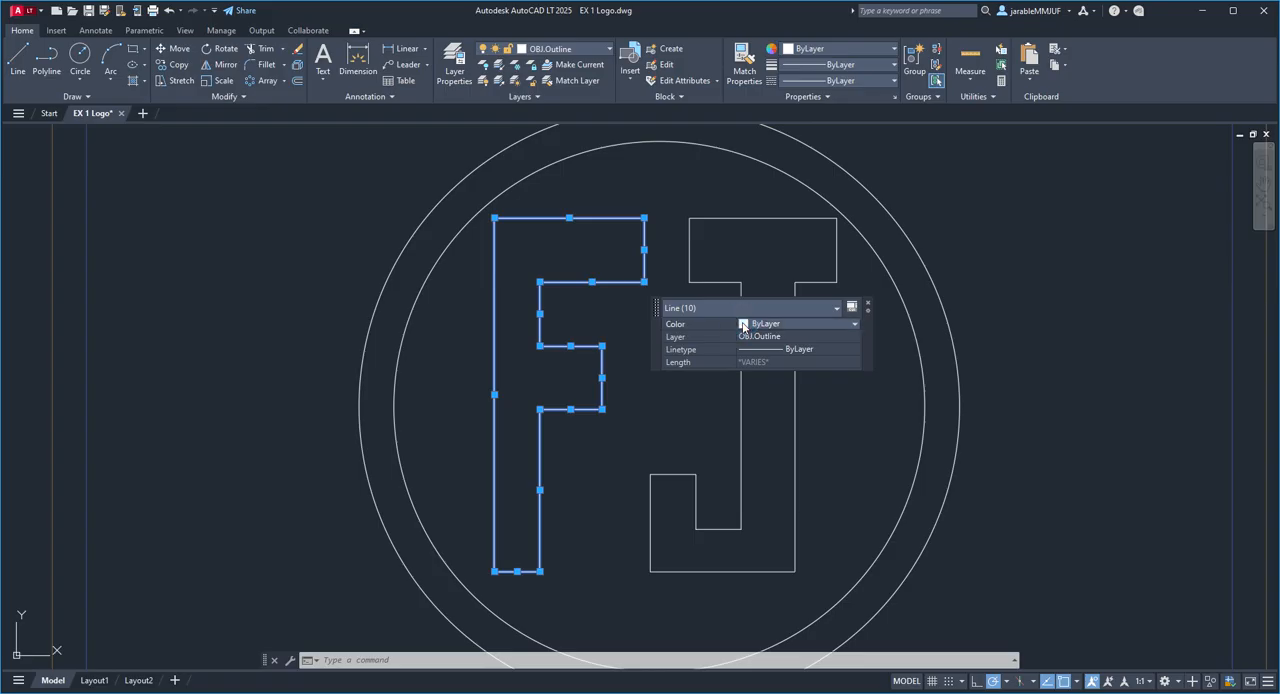
left_click(762, 324)
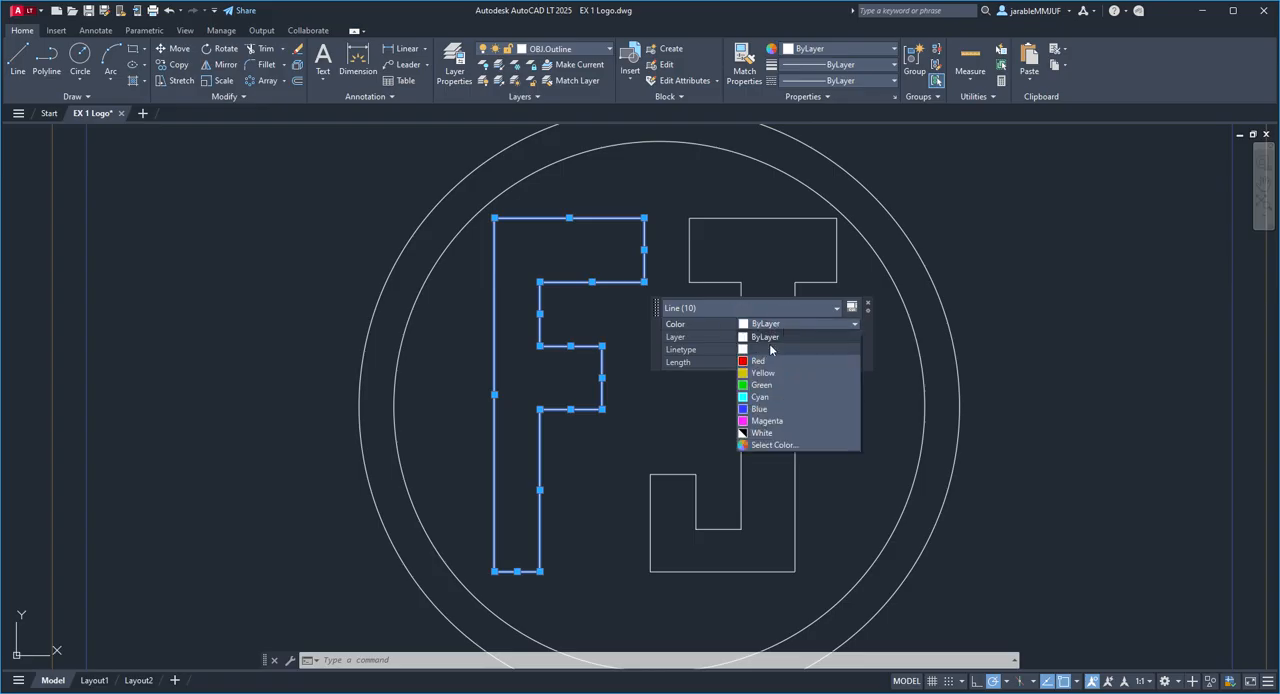
left_click(757, 445)
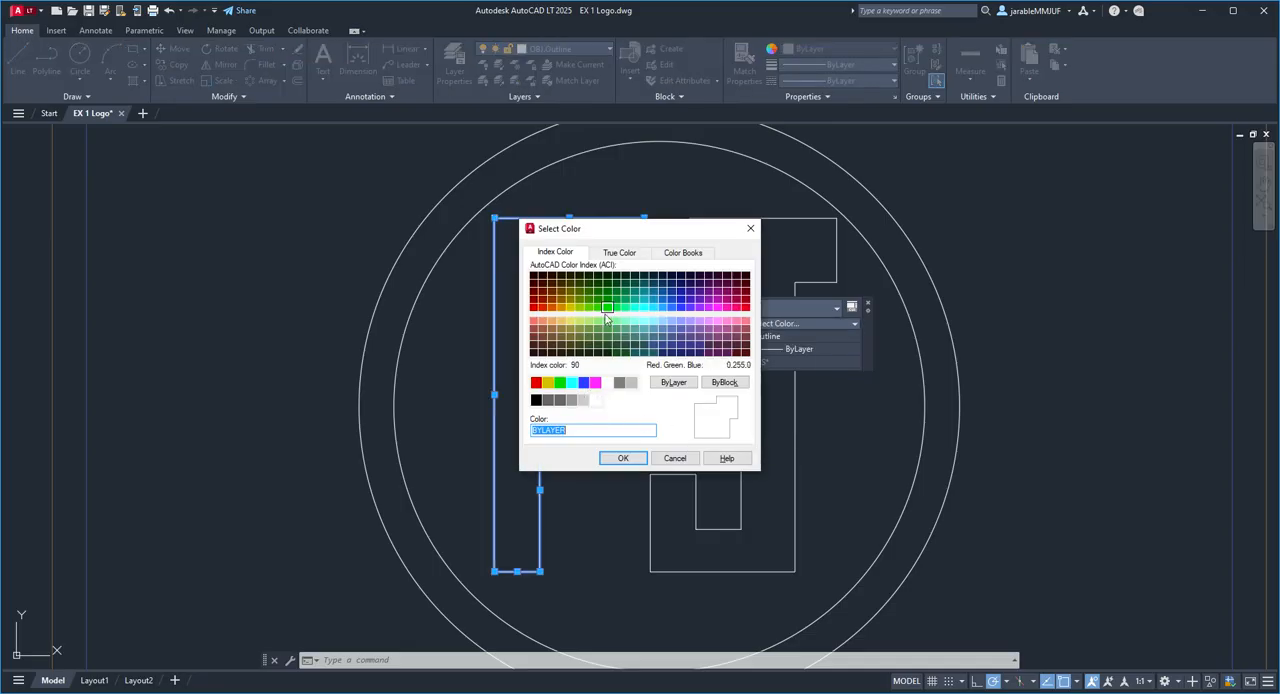
left_click(701, 293)
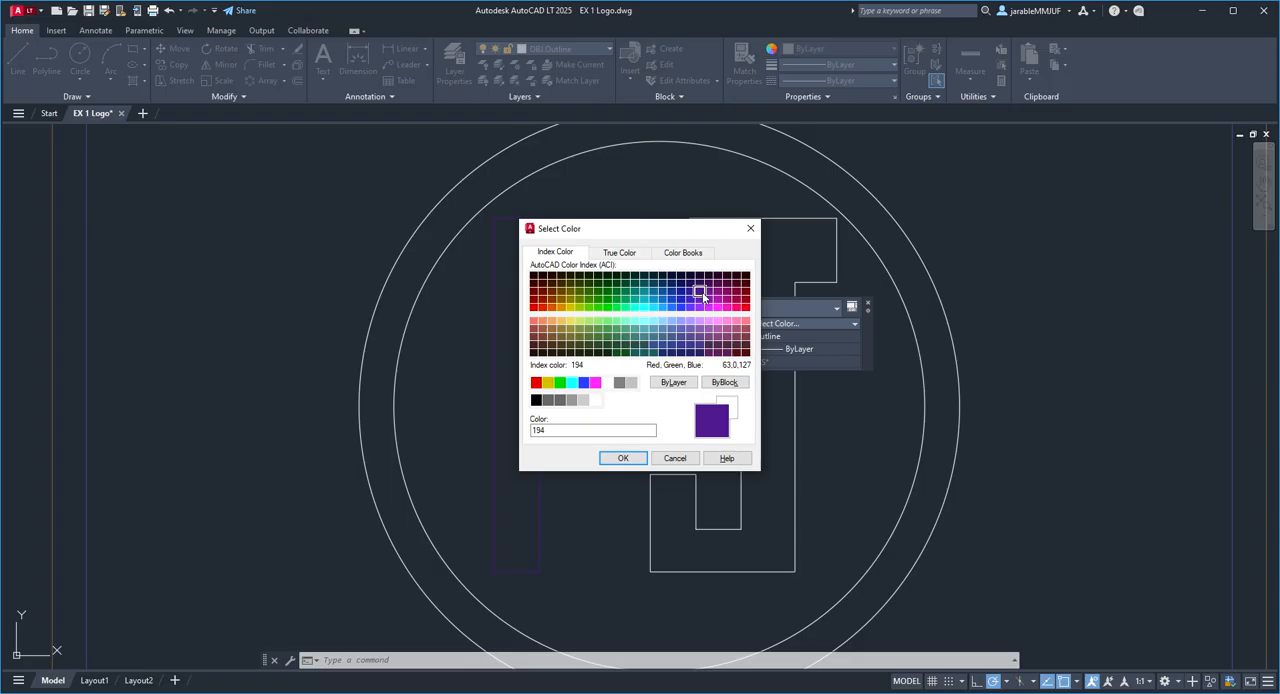
left_click(589, 309)
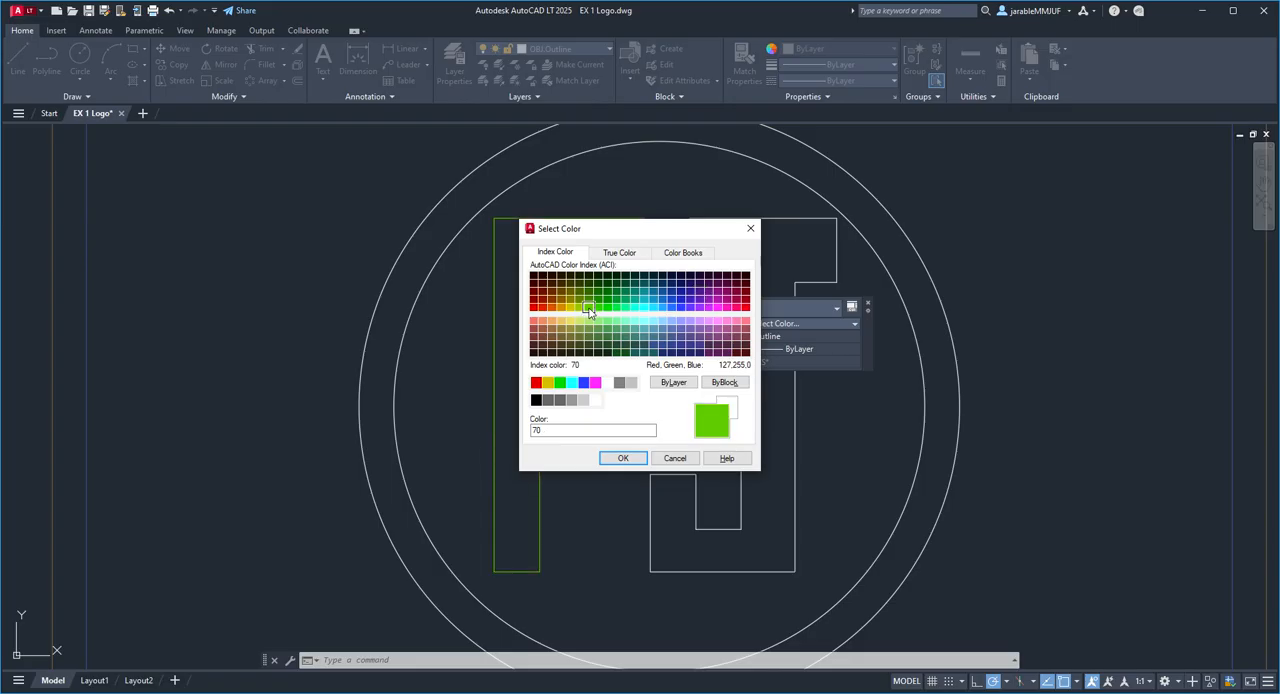
left_click(619, 252)
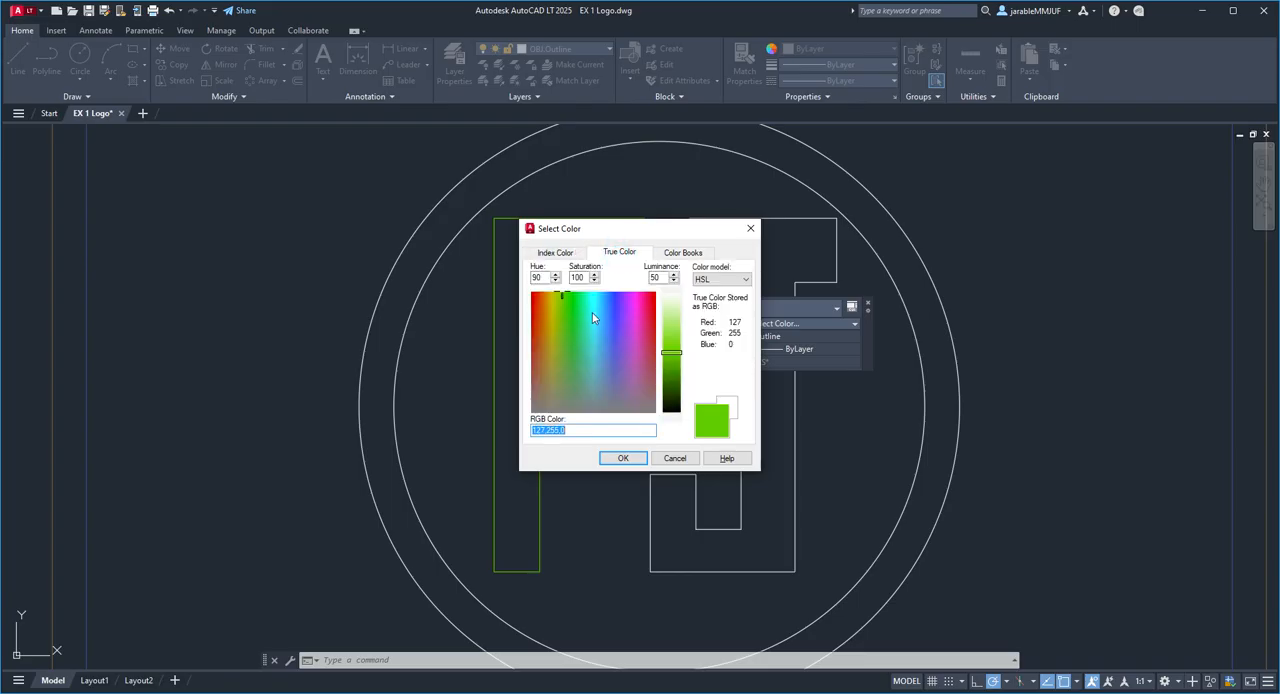
mouse_move(562, 296)
left_mouse_down()
mouse_move(638, 302)
mouse_move(613, 329)
mouse_move(593, 306)
mouse_move(604, 294)
mouse_move(580, 294)
left_mouse_up()
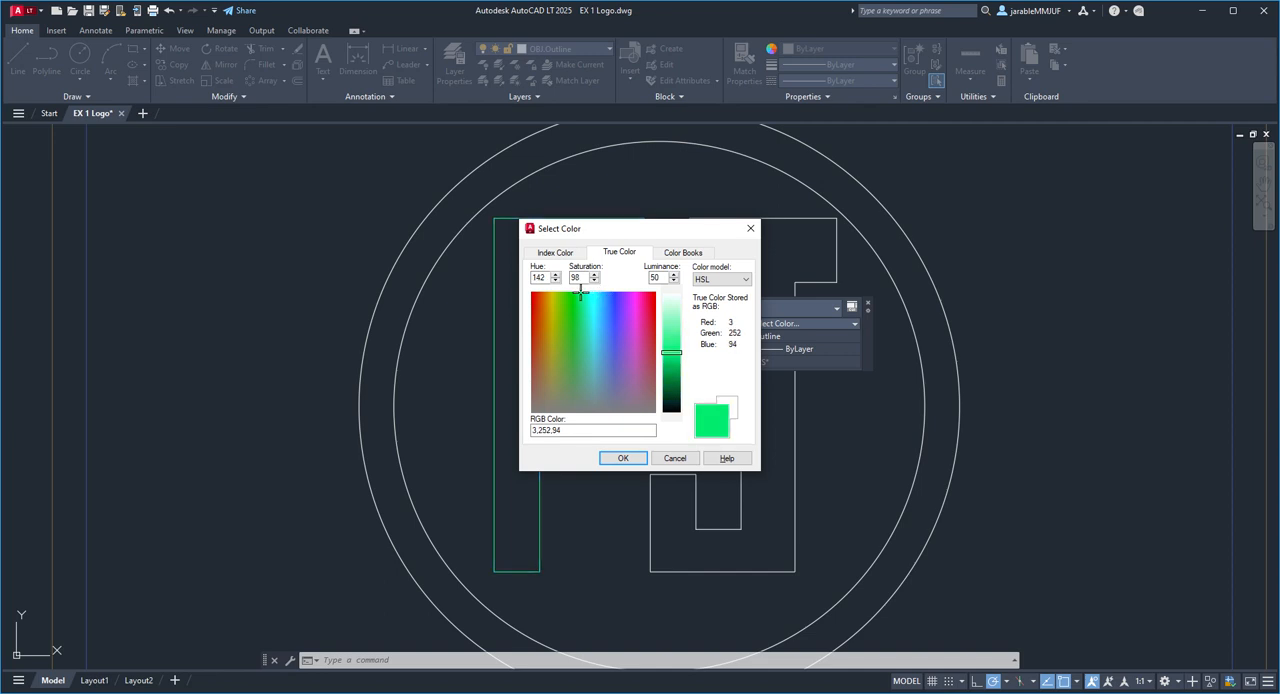
left_click(622, 458)
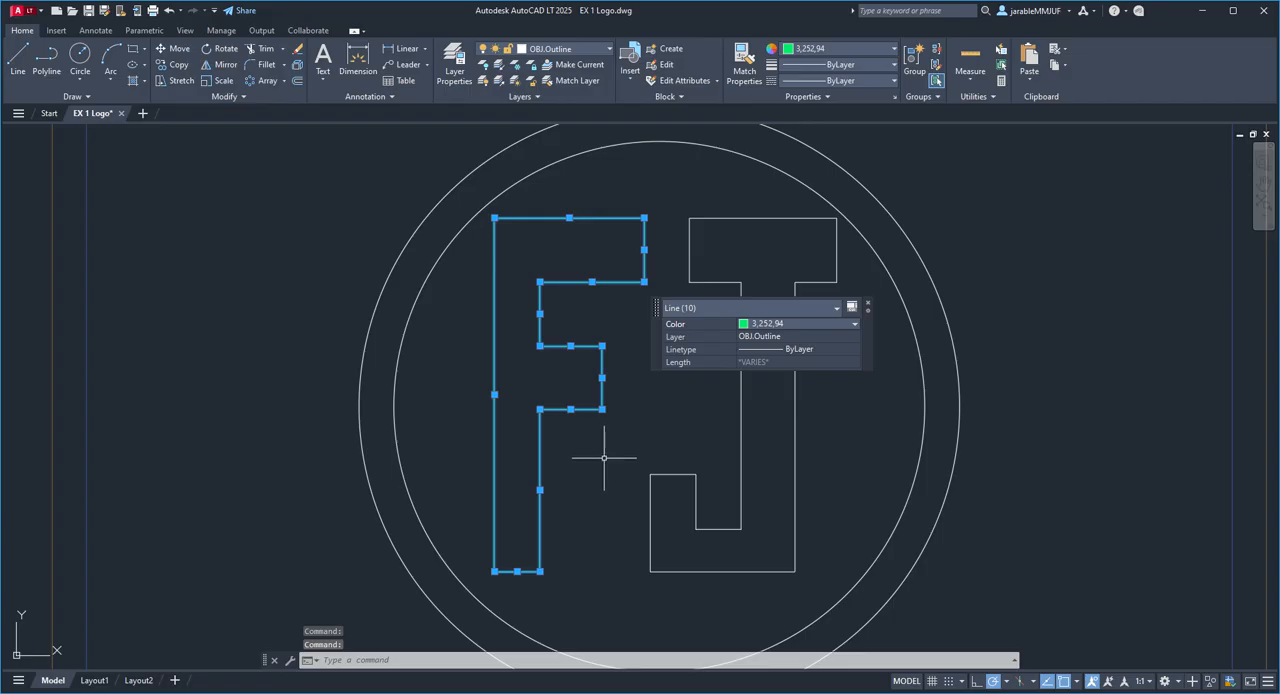
key("Escape")
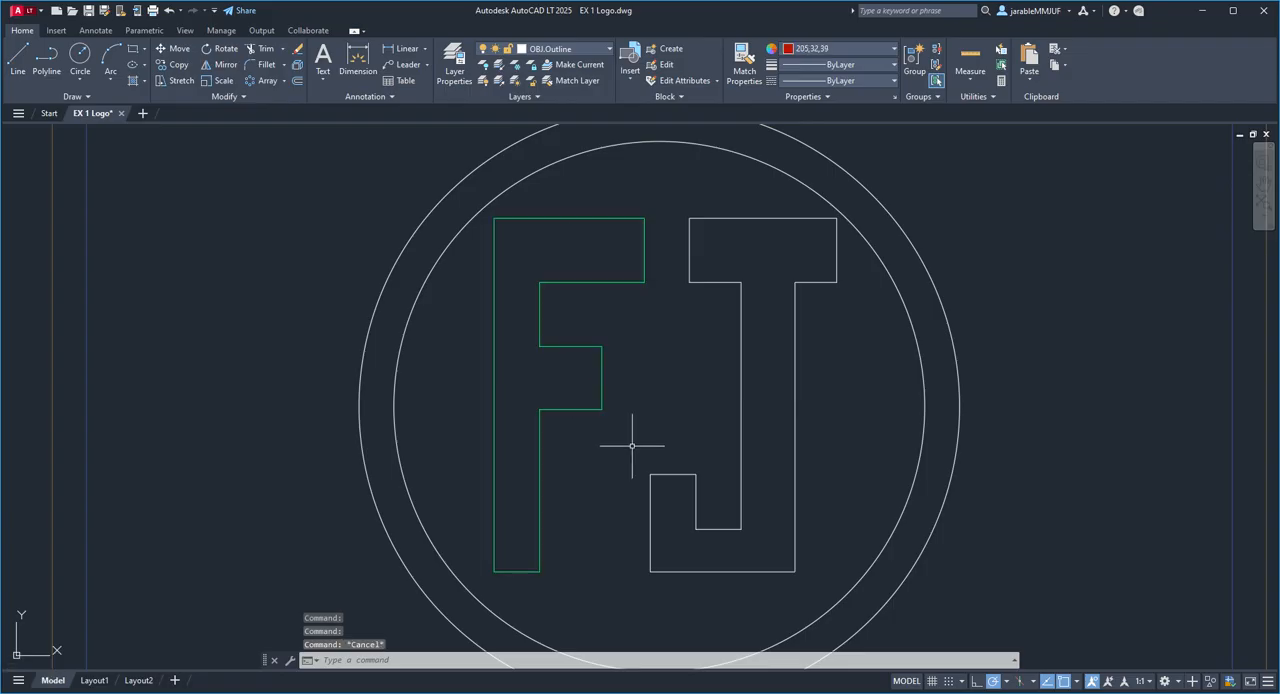
Step: Change the colour of all lines of the letter J to Magenta, then close its properties and clear the selection
left_click(838, 395)
mouse_move(857, 354)
left_mouse_down()
mouse_move(837, 209)
mouse_move(770, 198)
mouse_move(686, 210)
mouse_move(674, 349)
mouse_move(624, 463)
mouse_move(634, 580)
mouse_move(737, 591)
mouse_move(823, 580)
mouse_move(812, 581)
left_mouse_up()
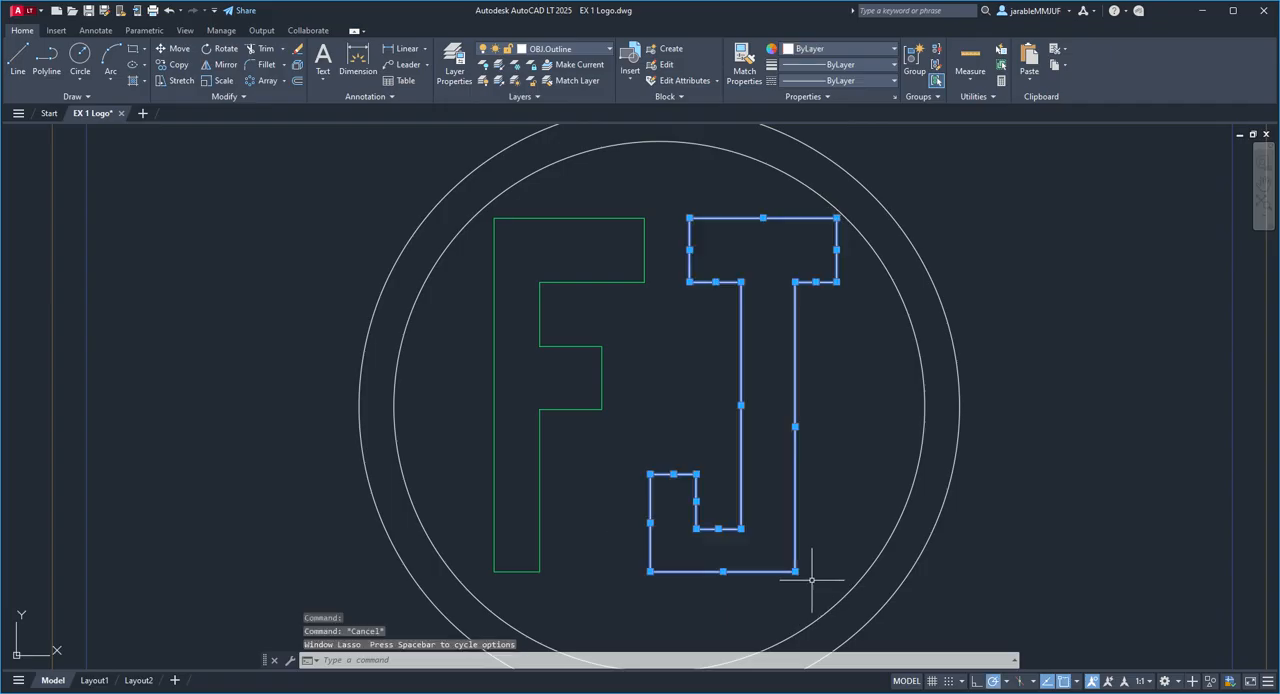
right_click(742, 343)
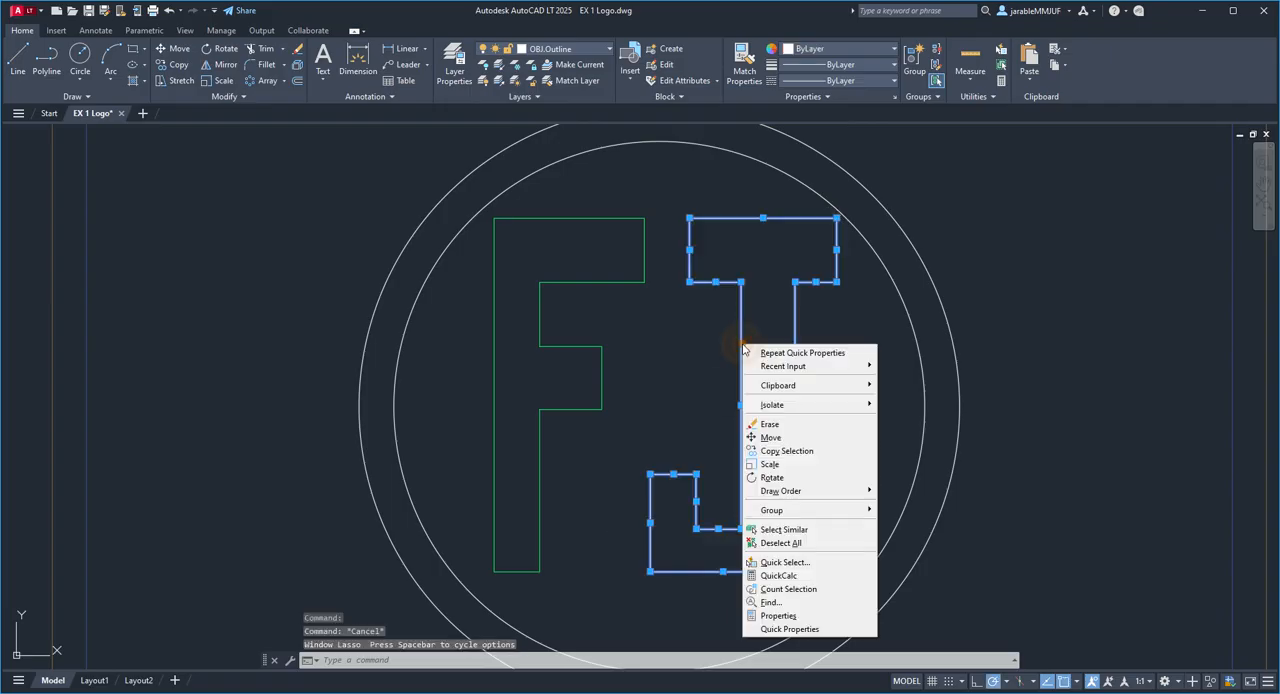
left_click(773, 616)
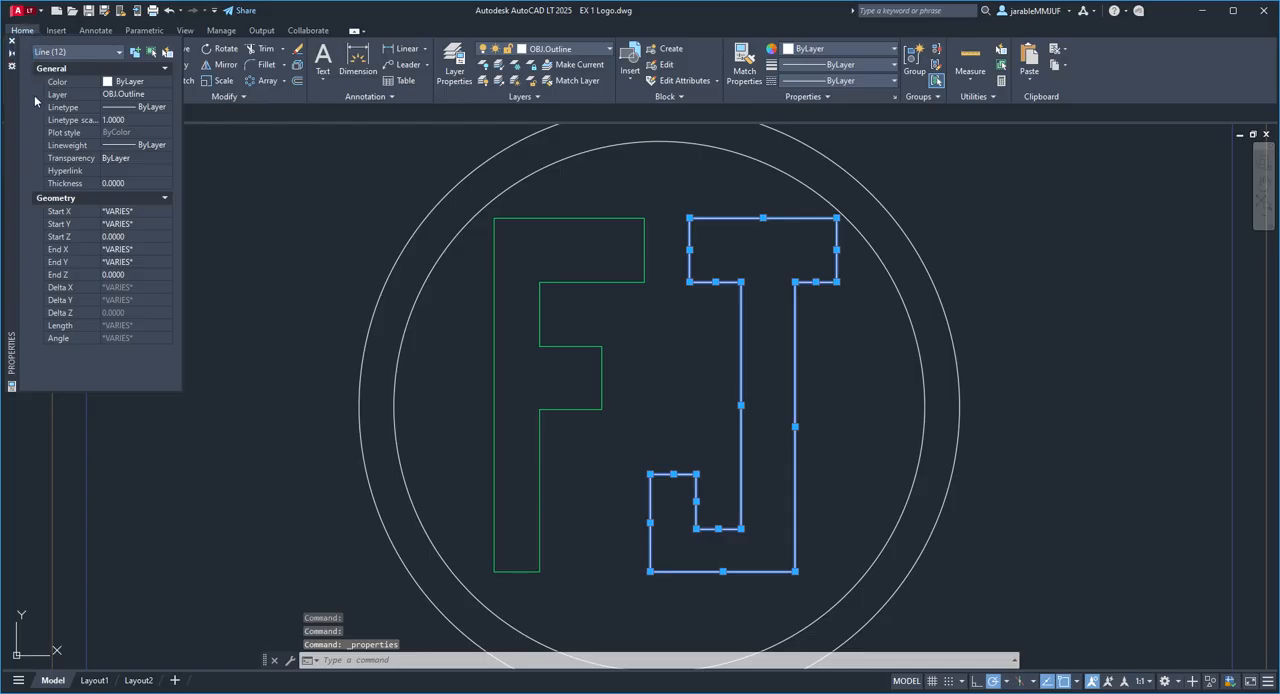
left_click(107, 82)
left_click(110, 82)
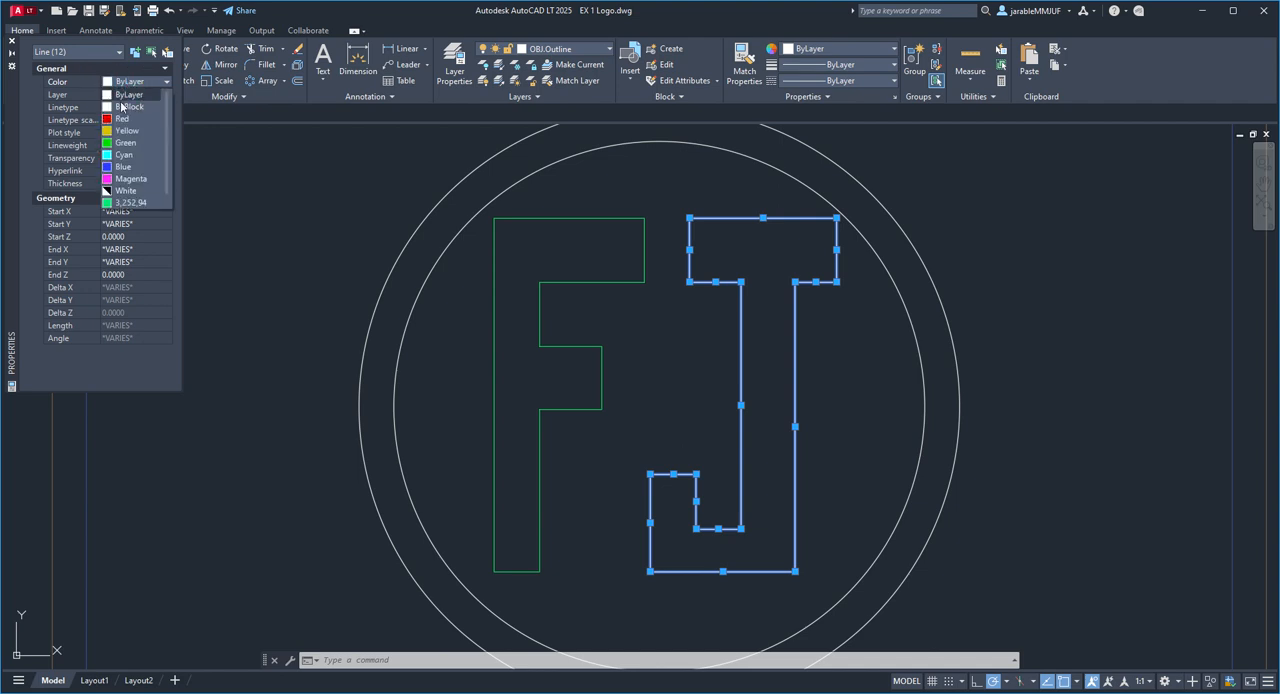
left_click(112, 180)
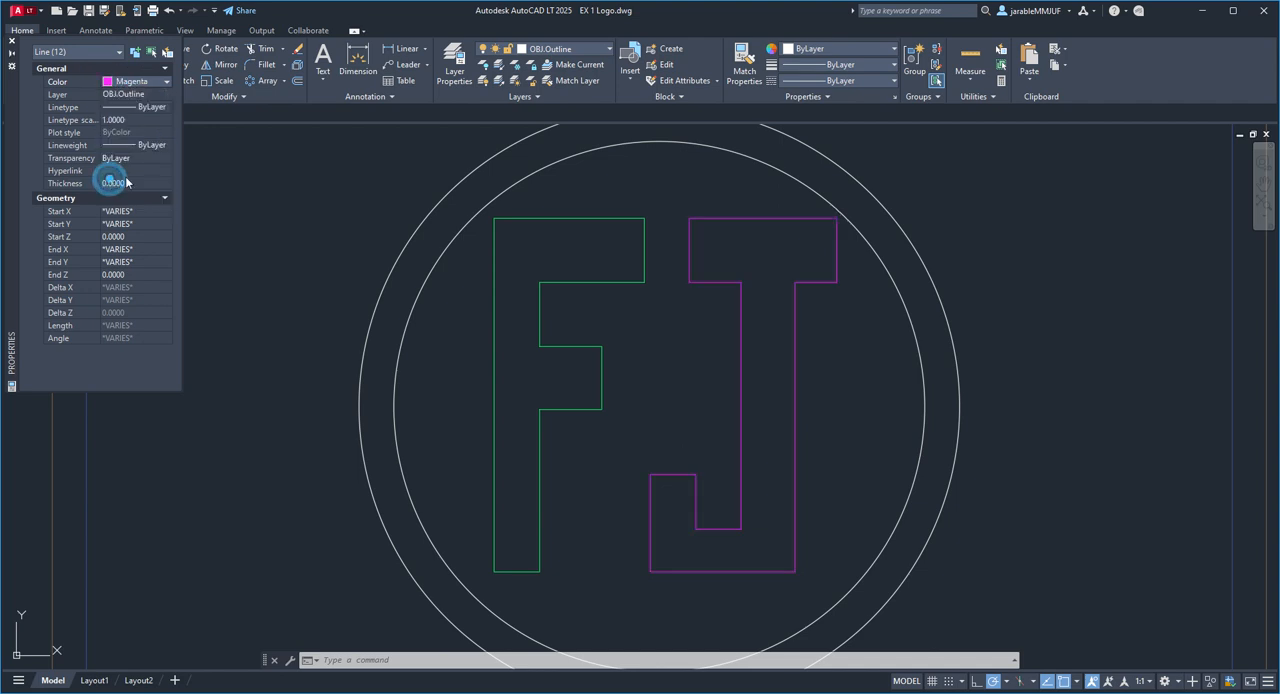
left_click(12, 44)
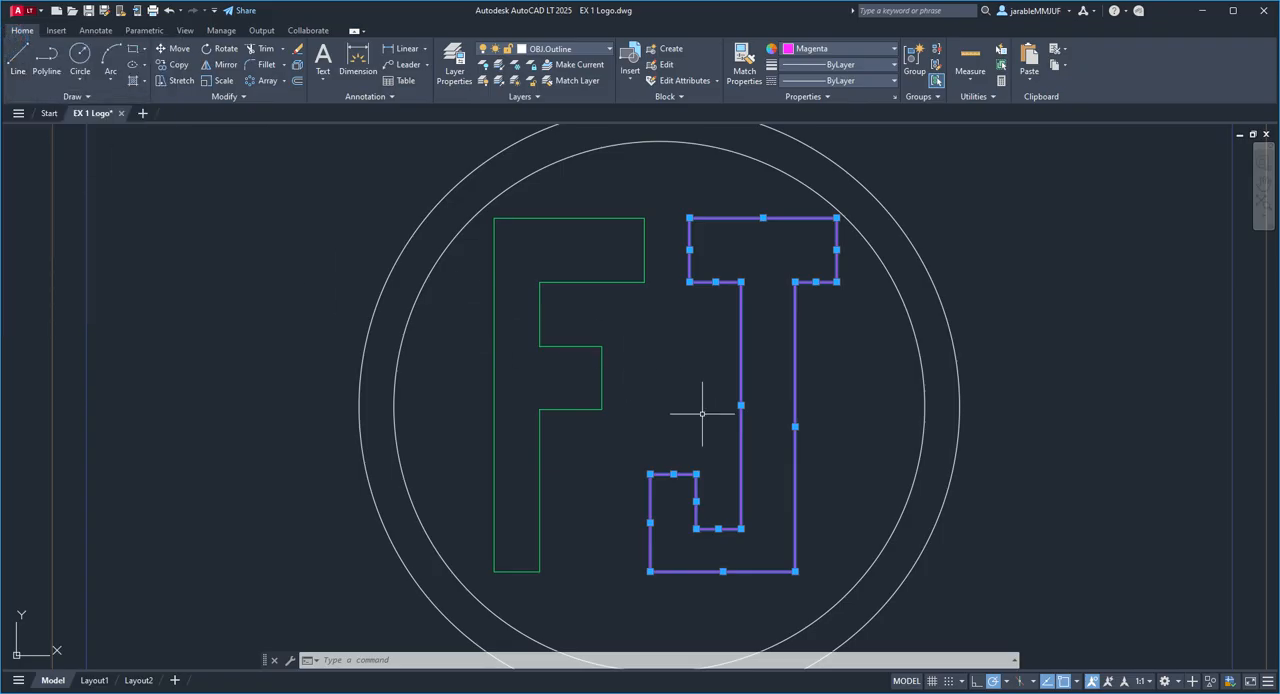
left_click(671, 394)
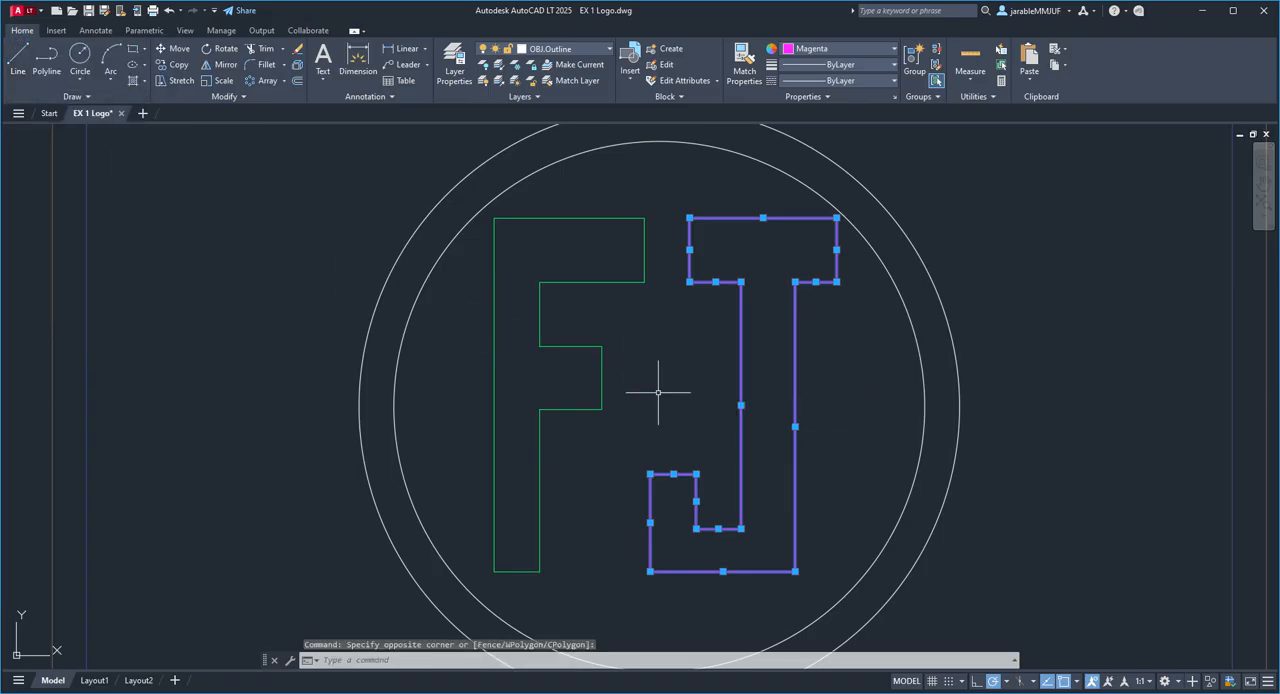
key("Escape")
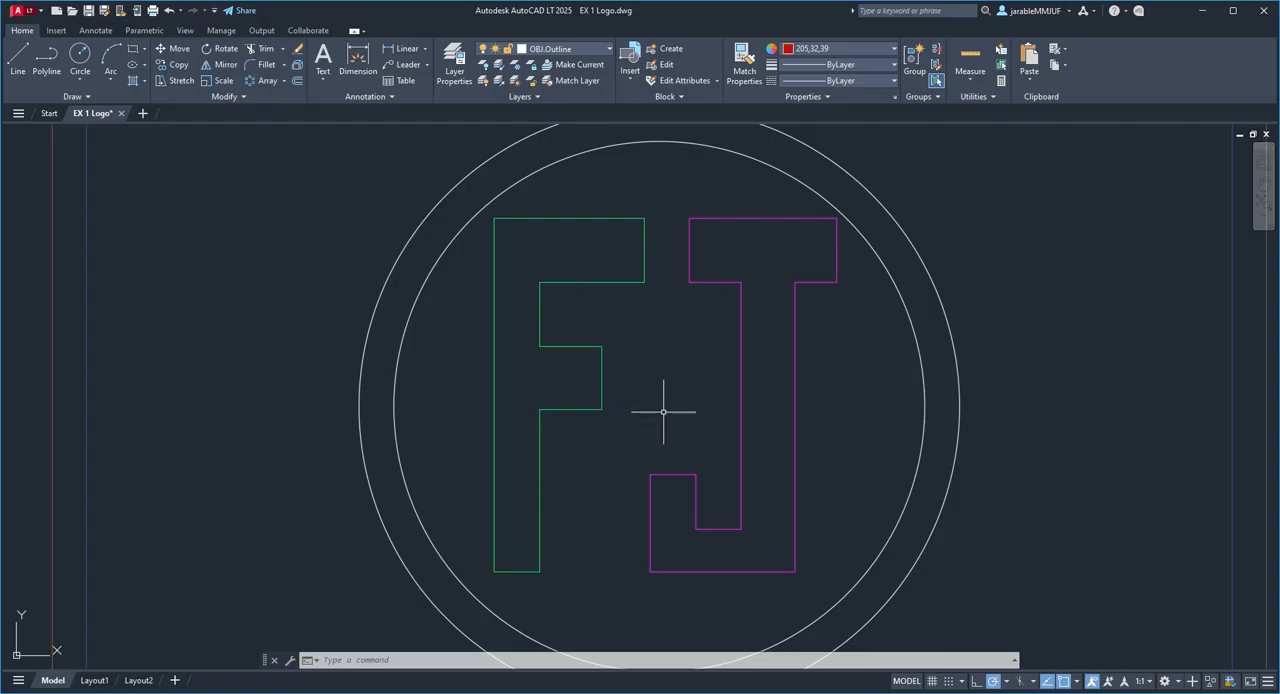
Step: Fill the area inside the inner circle around the letters F and J with a Solid hatch in colour 169,83,160
scroll(663, 411, "down", 2)
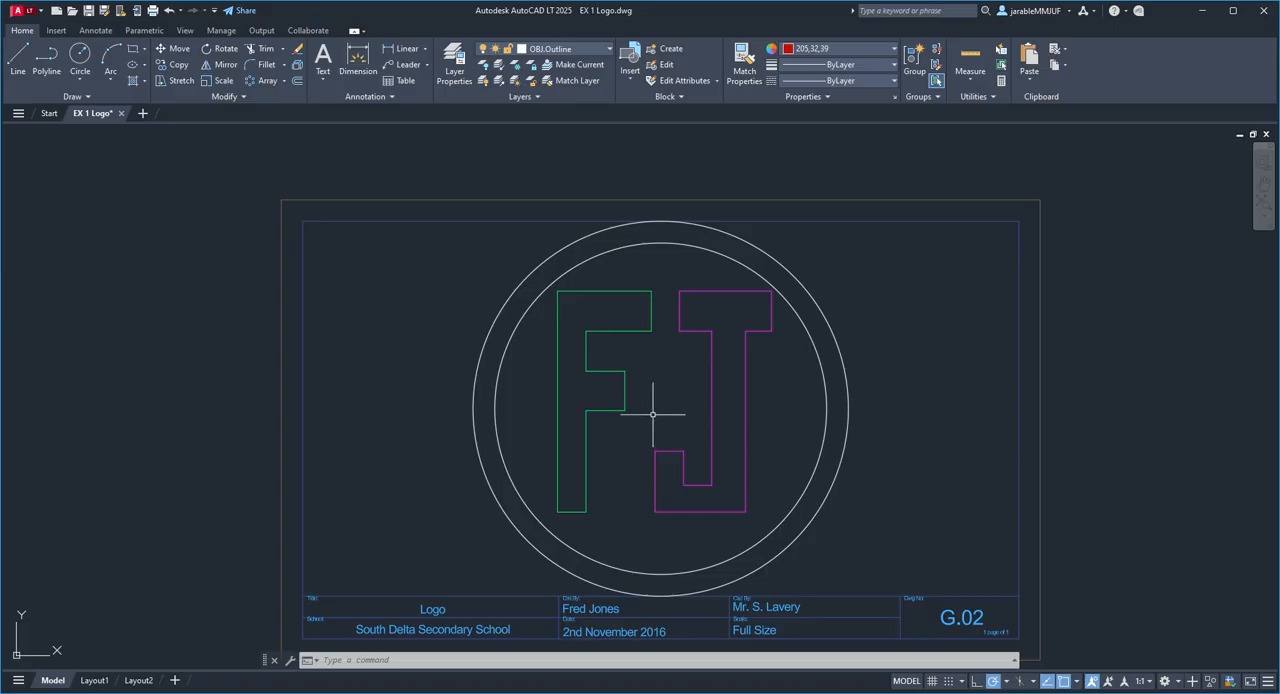
scroll(652, 413, "up", 2)
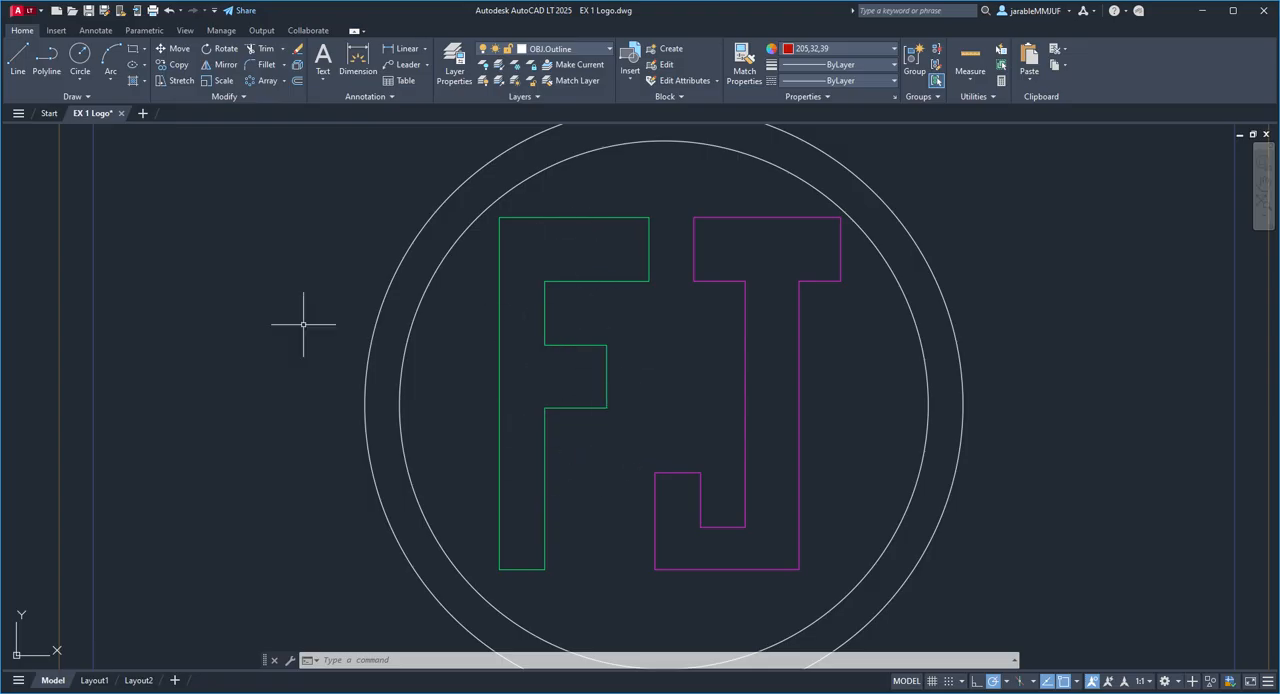
left_click(132, 80)
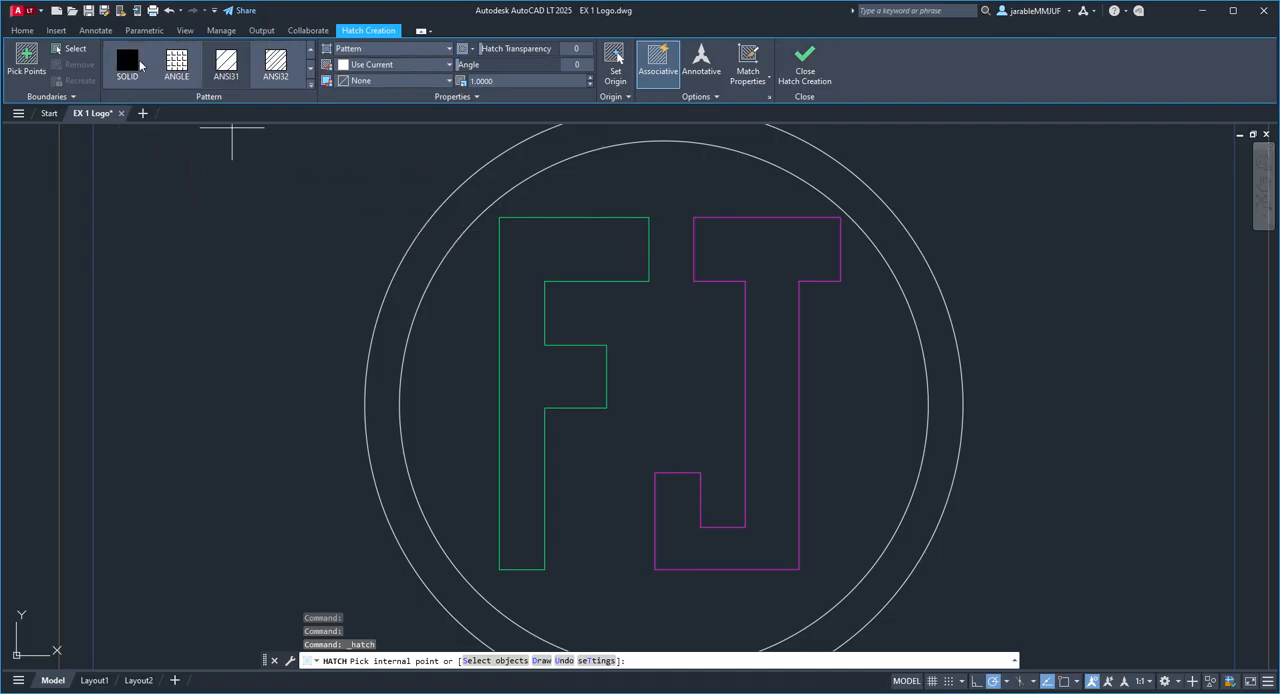
left_click(352, 50)
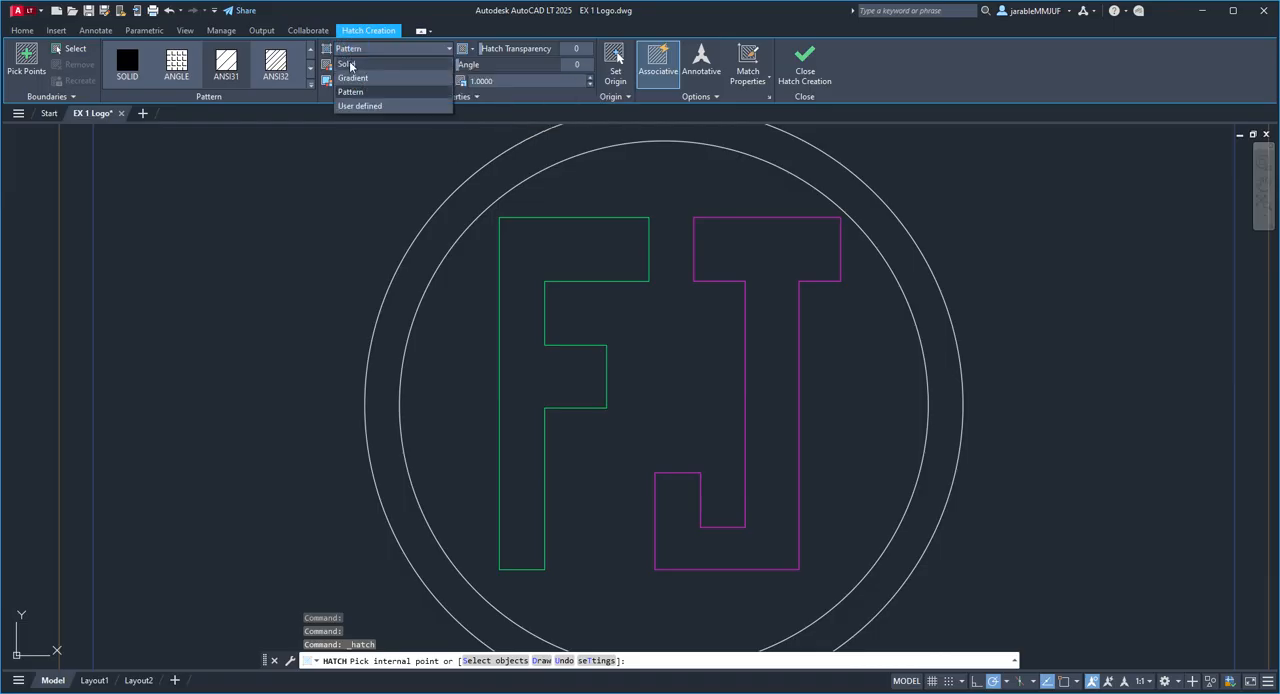
left_click(350, 65)
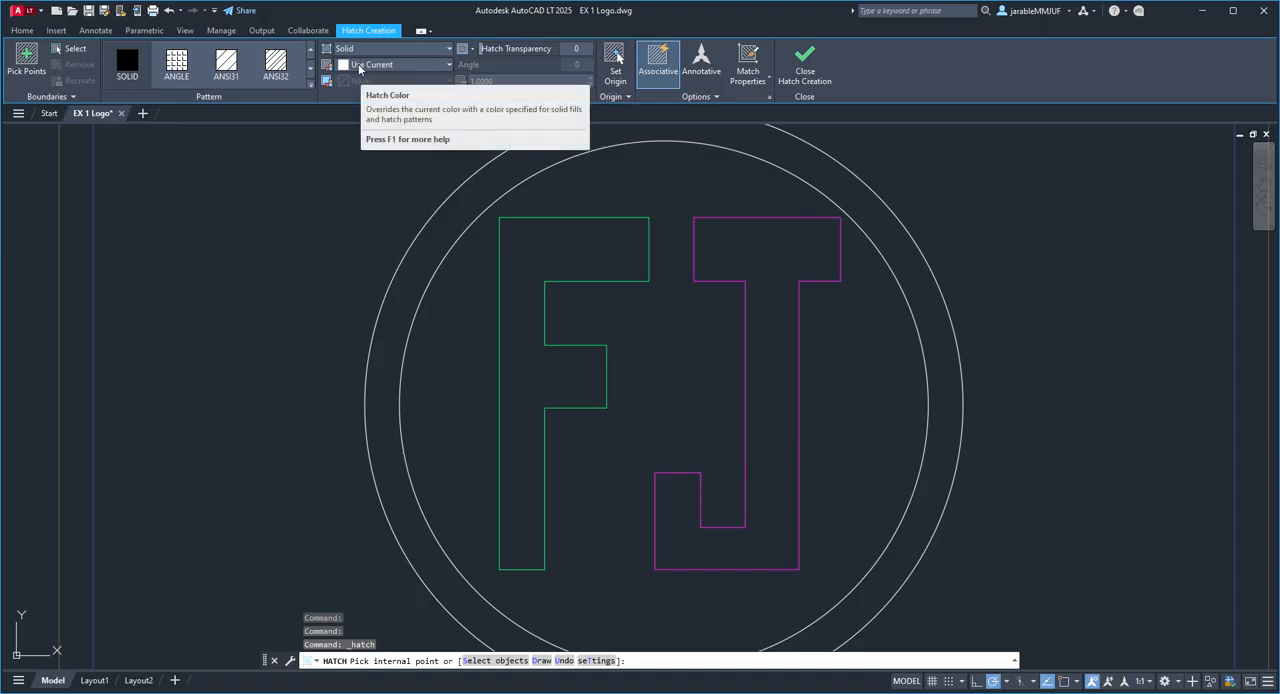
left_click(359, 66)
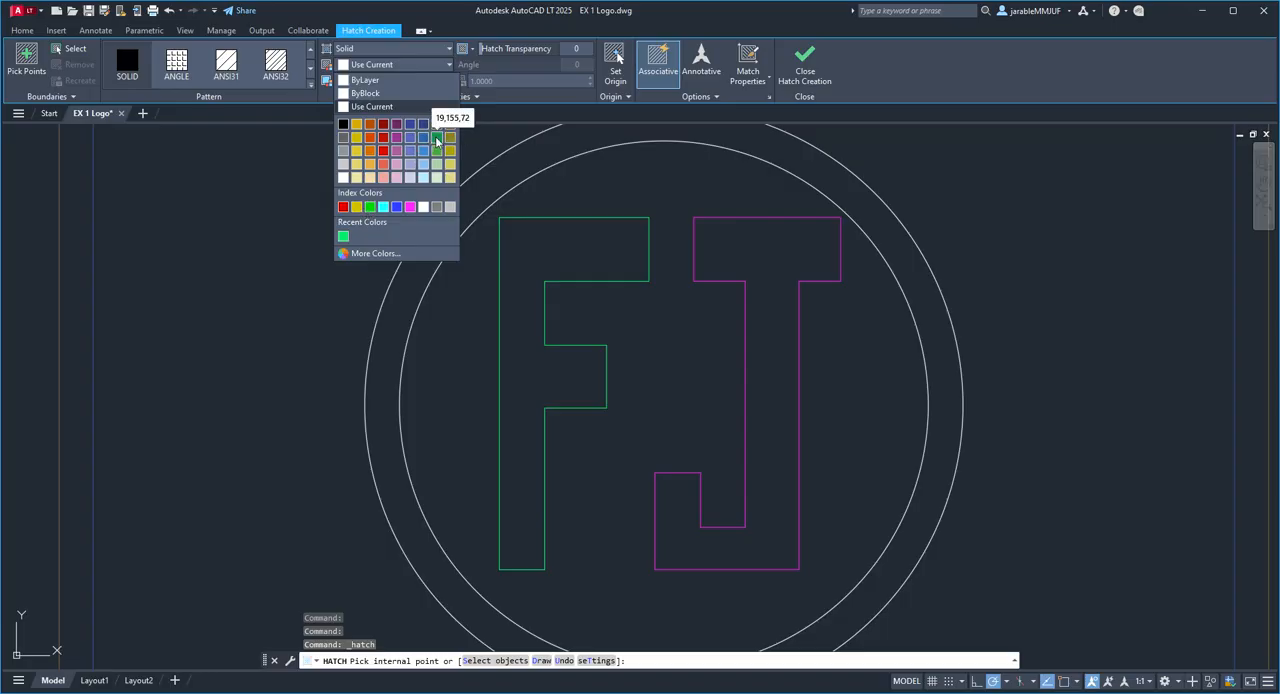
left_click(396, 137)
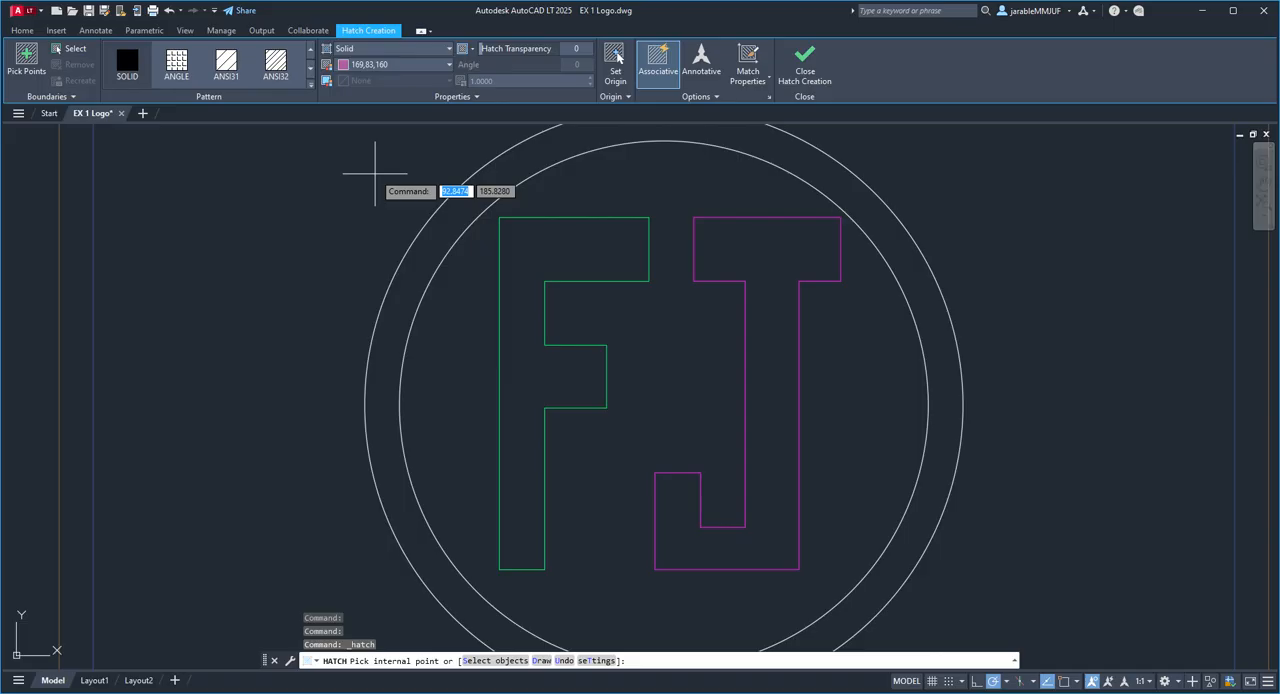
scroll(370, 177, "down", 2)
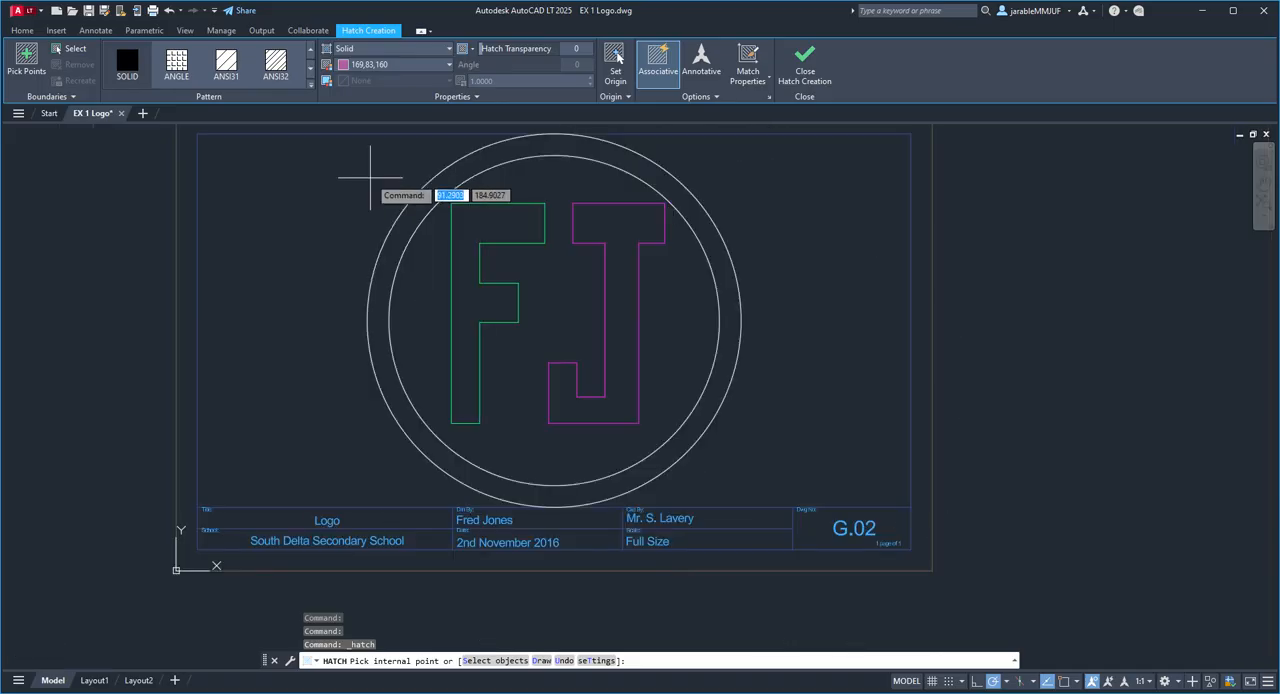
left_click(475, 221)
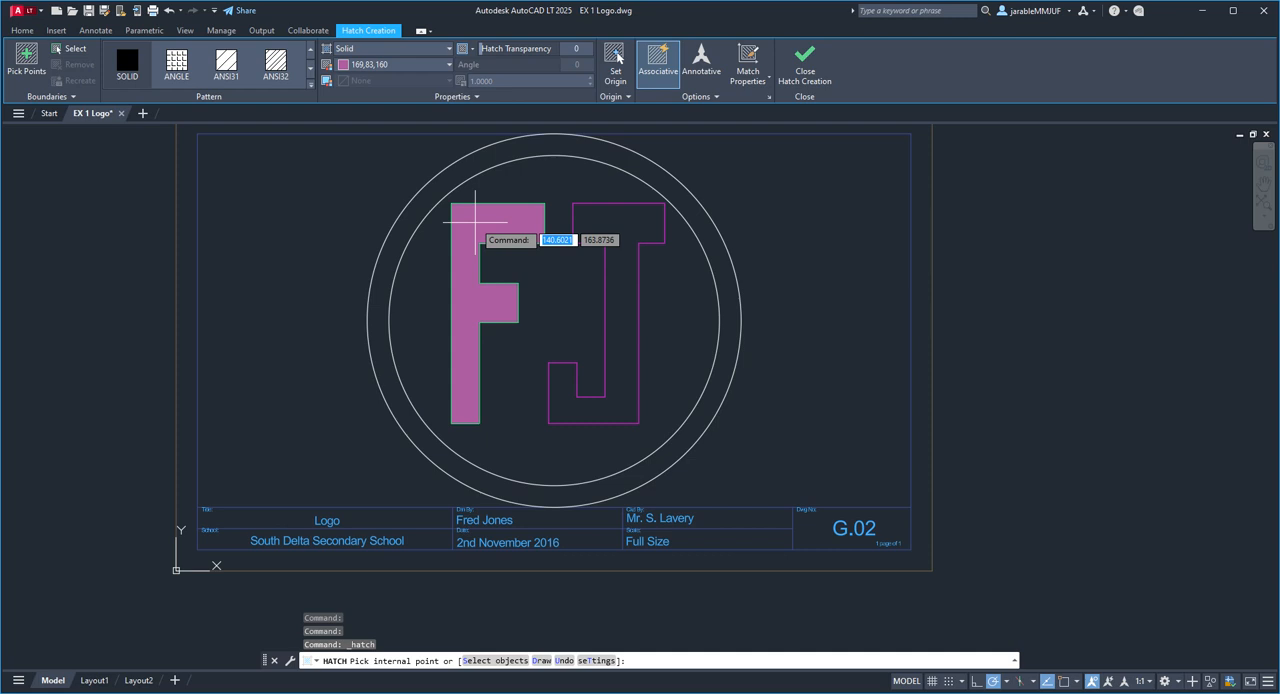
left_click(433, 247)
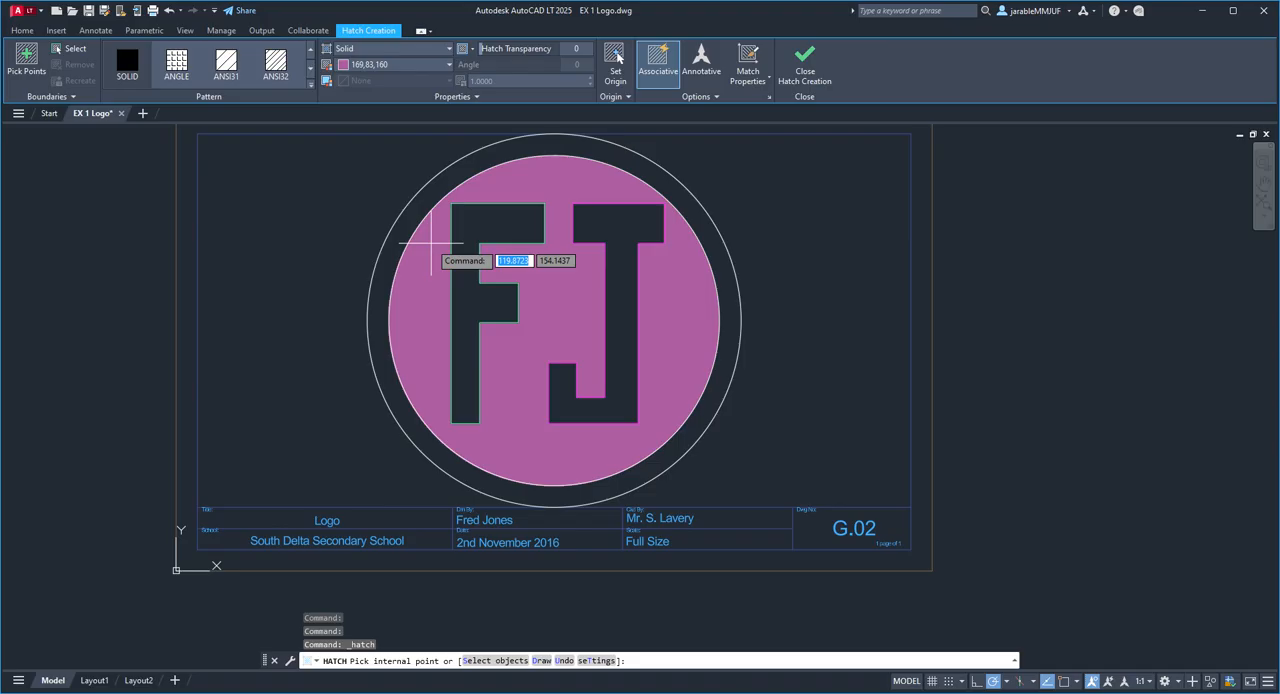
left_click(432, 243)
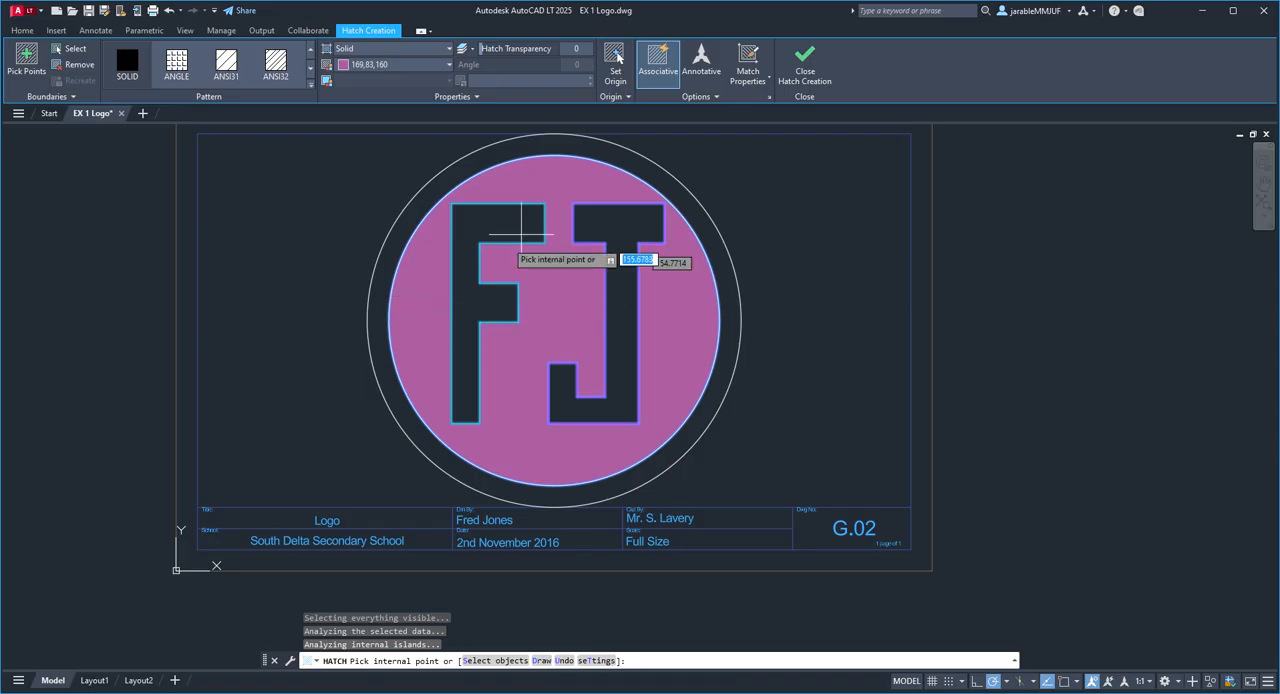
left_click(720, 188)
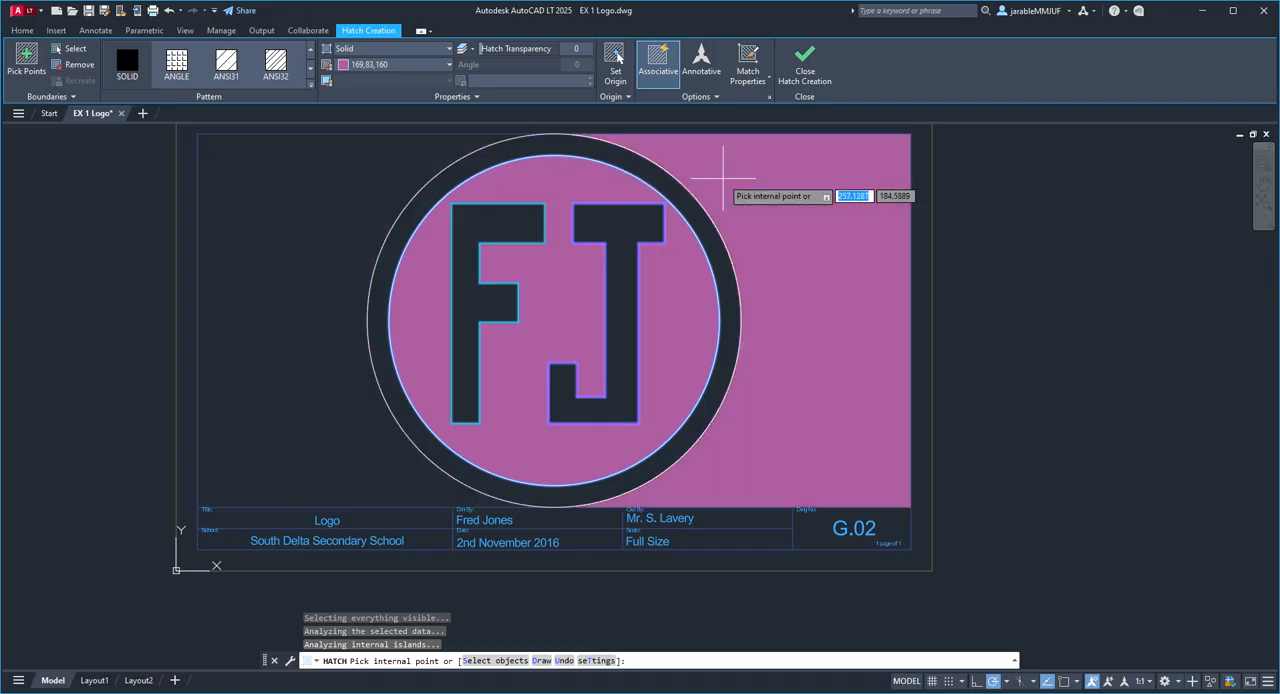
left_click(806, 68)
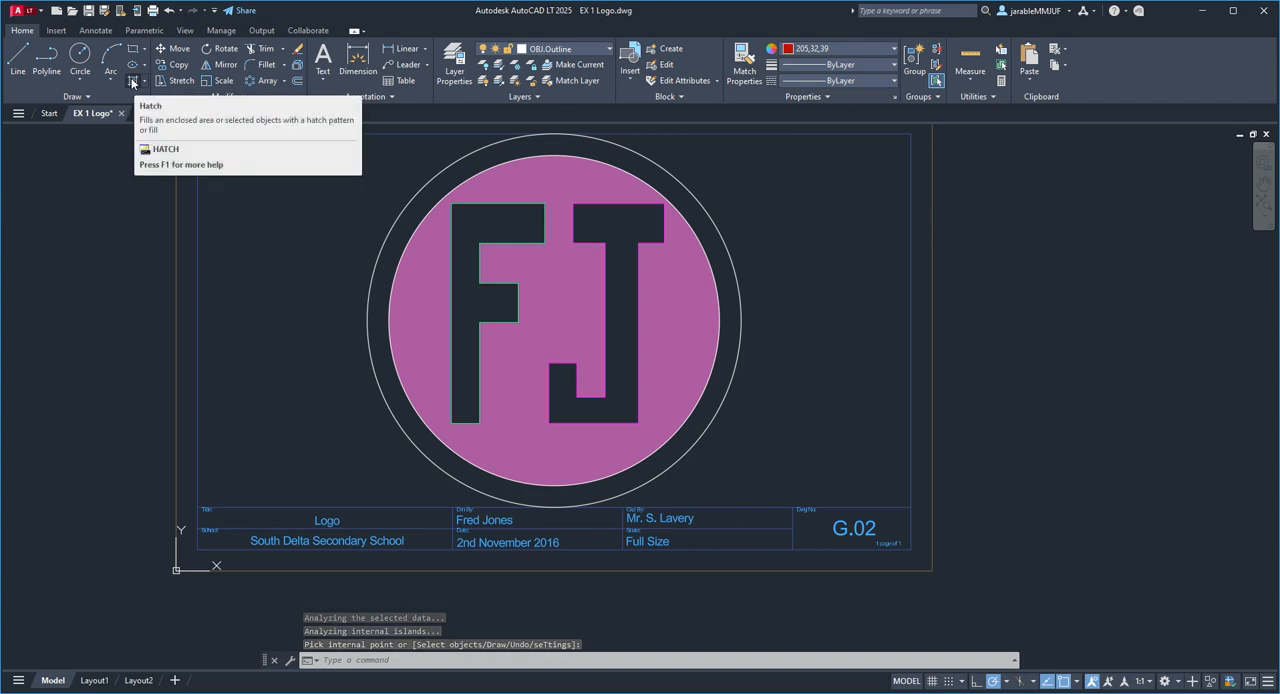
Step: Fill the letter F with a Solid hatch in the red colour 205,32,39
left_click(132, 83)
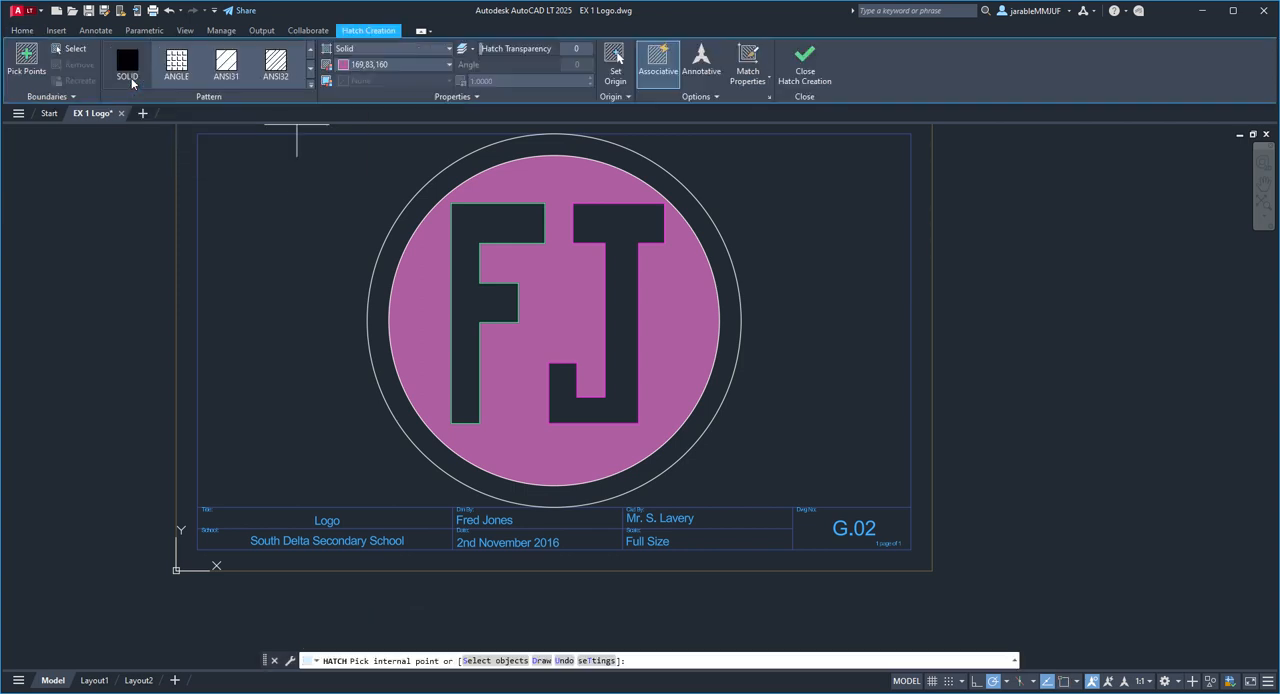
left_click(398, 66)
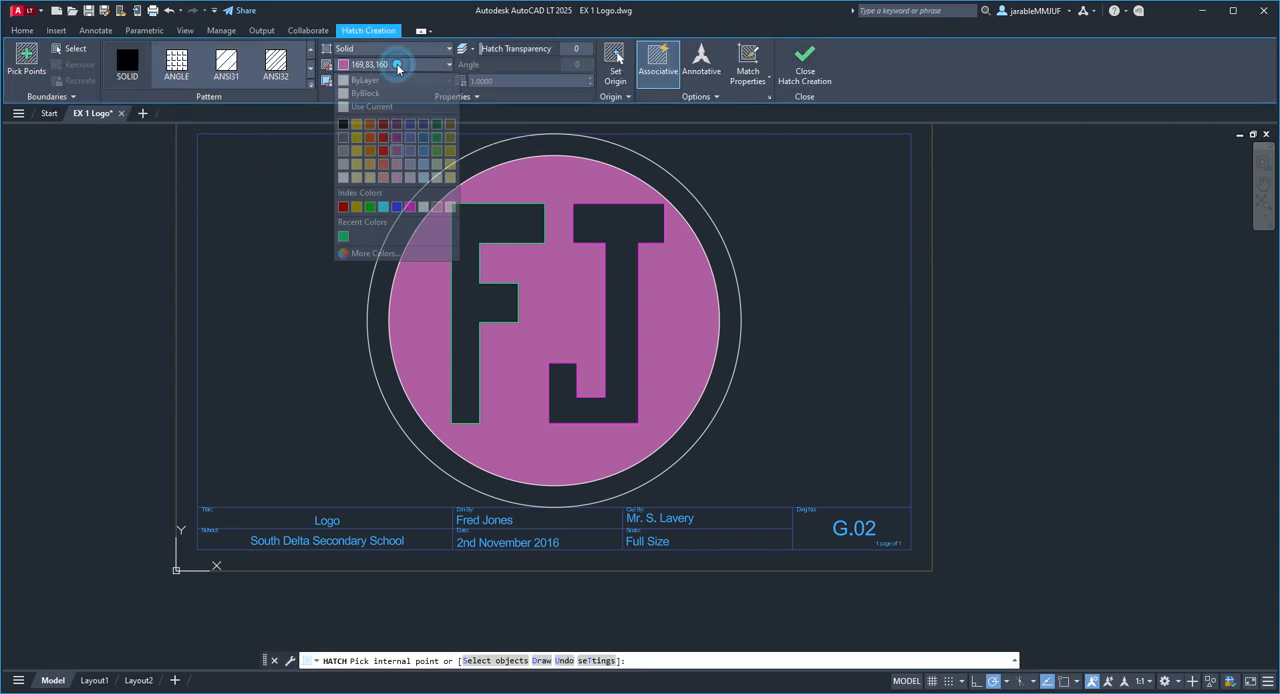
left_click(383, 139)
left_click(481, 229)
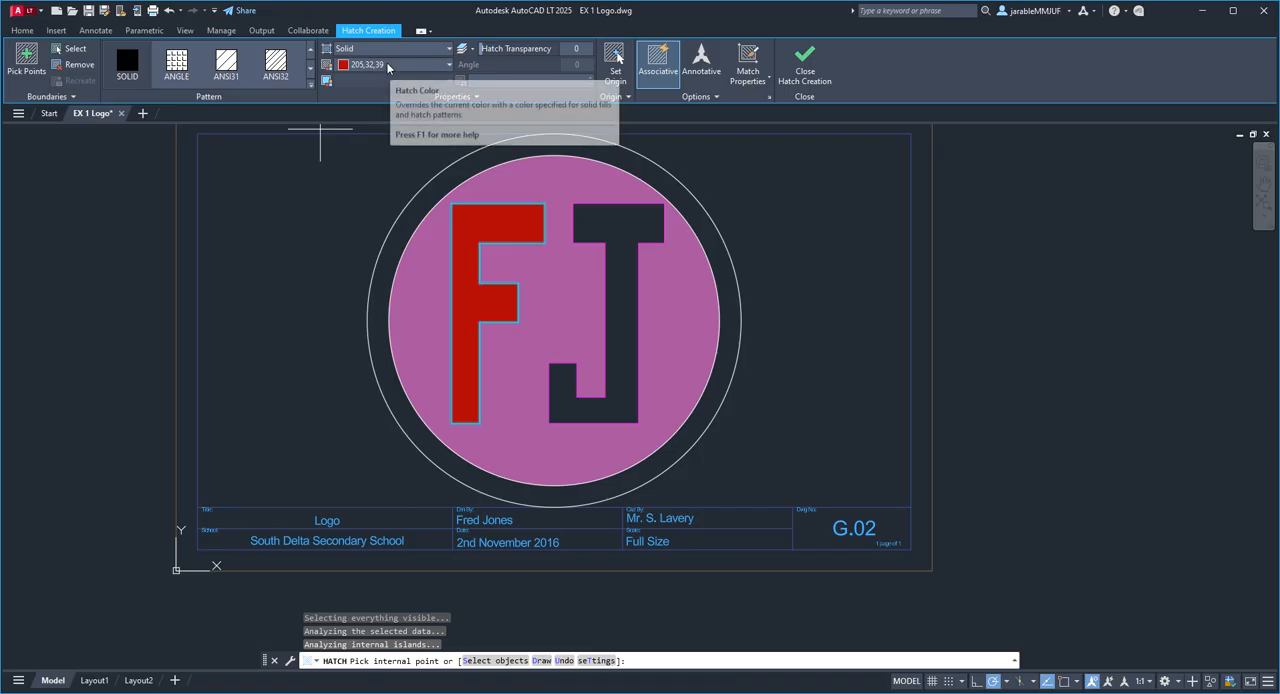
key("Return")
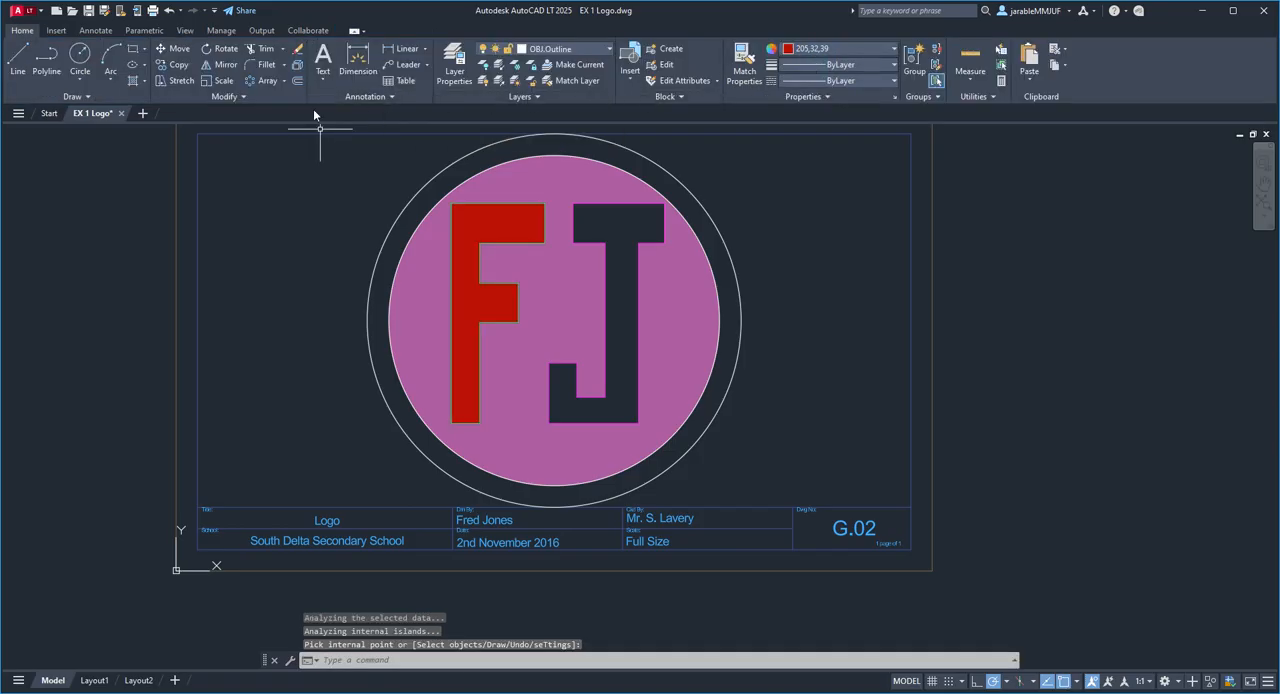
Step: Fill the letter J with a Solid hatch in the blue colour 69,84,165
left_click(132, 80)
left_click(371, 66)
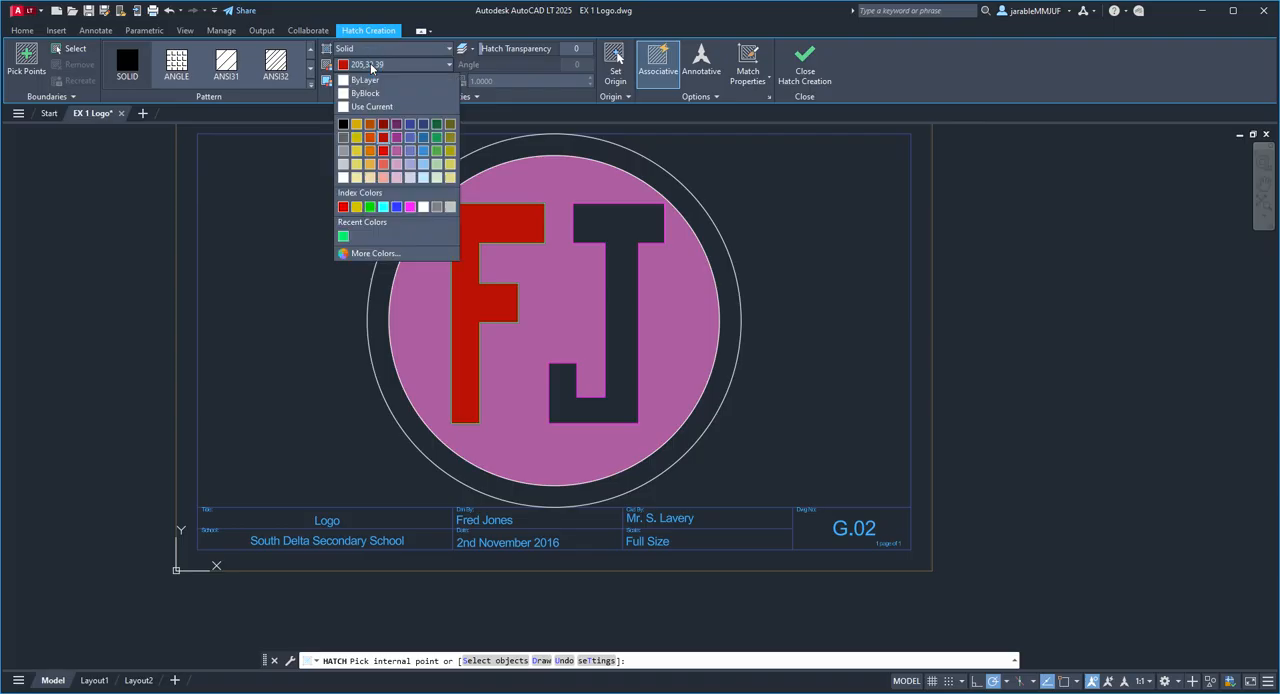
left_click(411, 142)
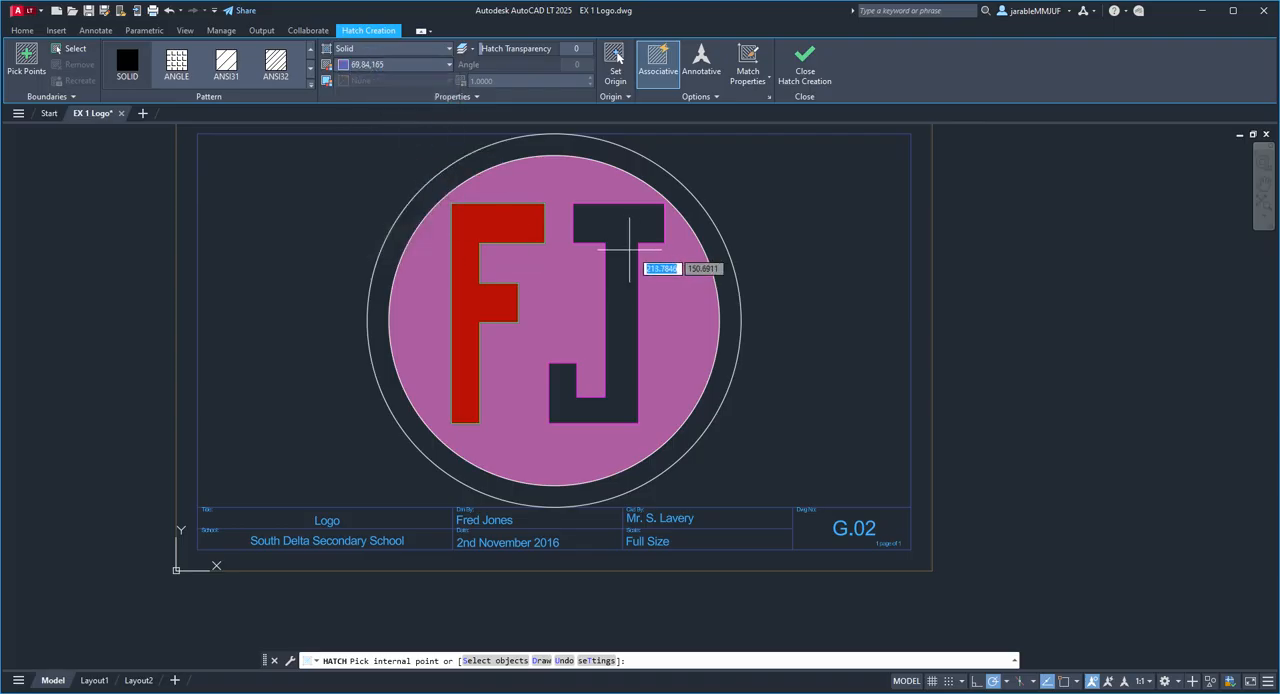
left_click(625, 255)
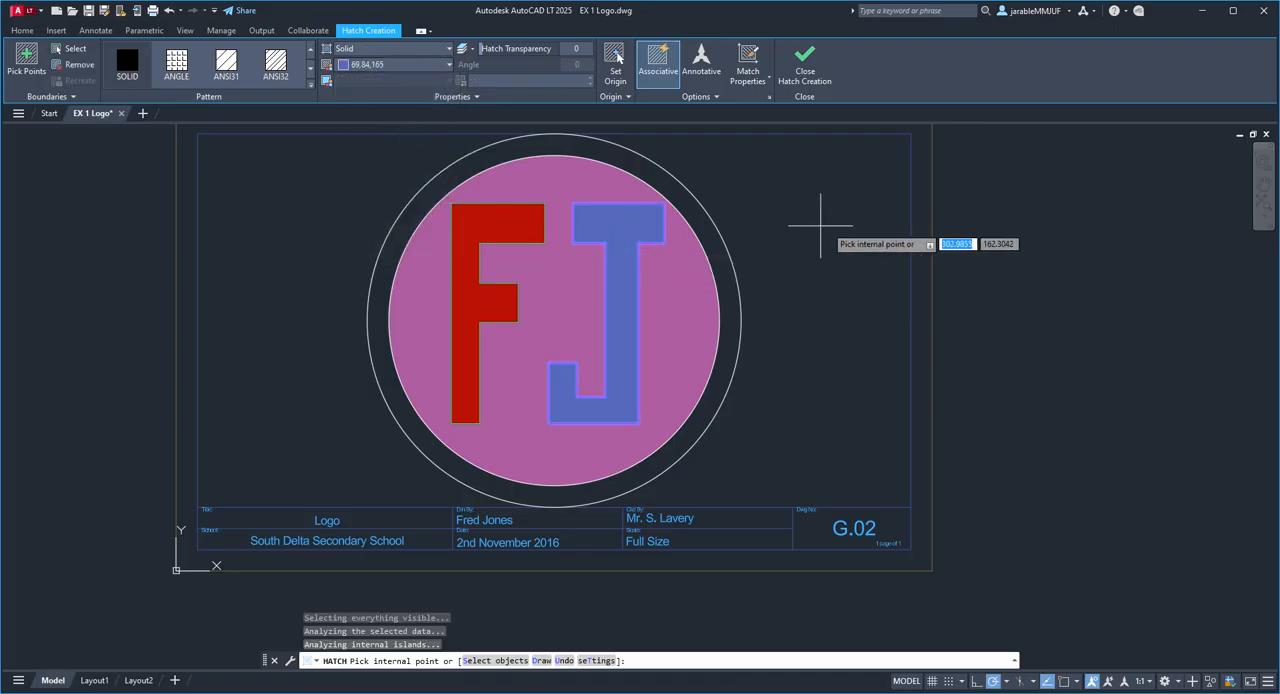
left_click(805, 76)
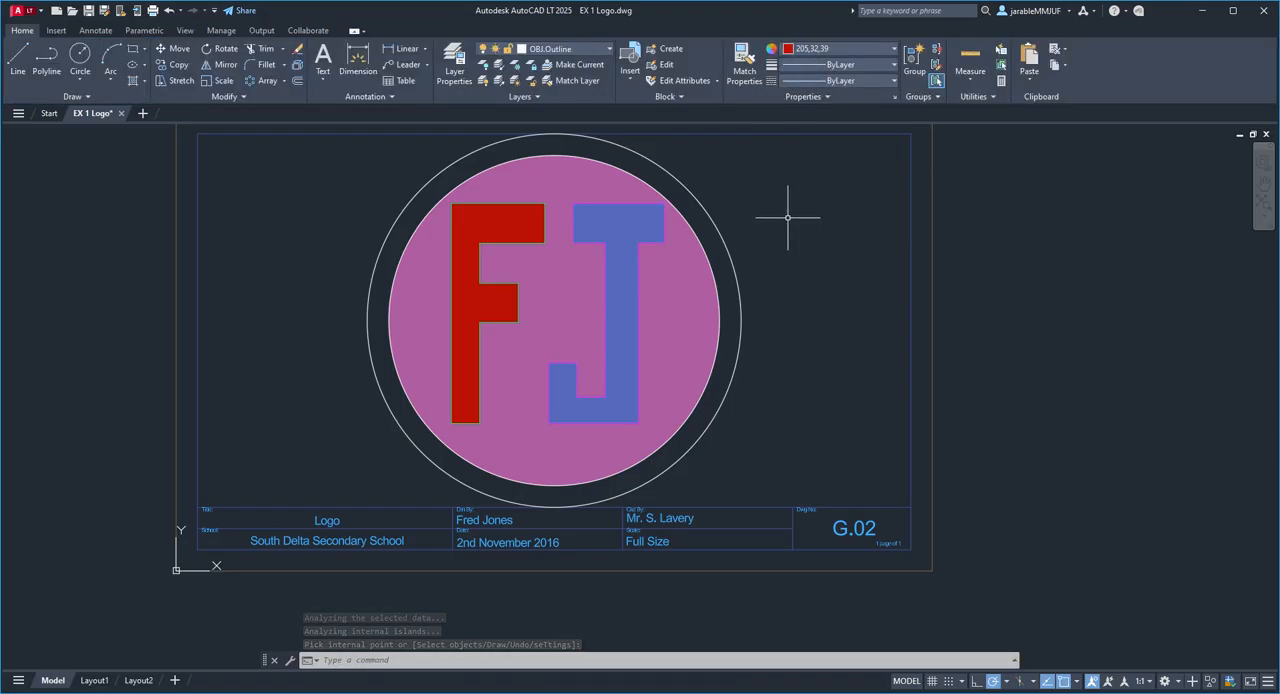
Step: Draw three connected lines as a triangle with a small gap at its apex, in the empty space left of the circles
left_click(18, 58)
scroll(271, 217, "up", 2)
mouse_move(271, 217)
middle_mouse_down()
mouse_move(546, 255)
mouse_move(583, 366)
middle_mouse_up()
left_click(572, 304)
left_click(505, 407)
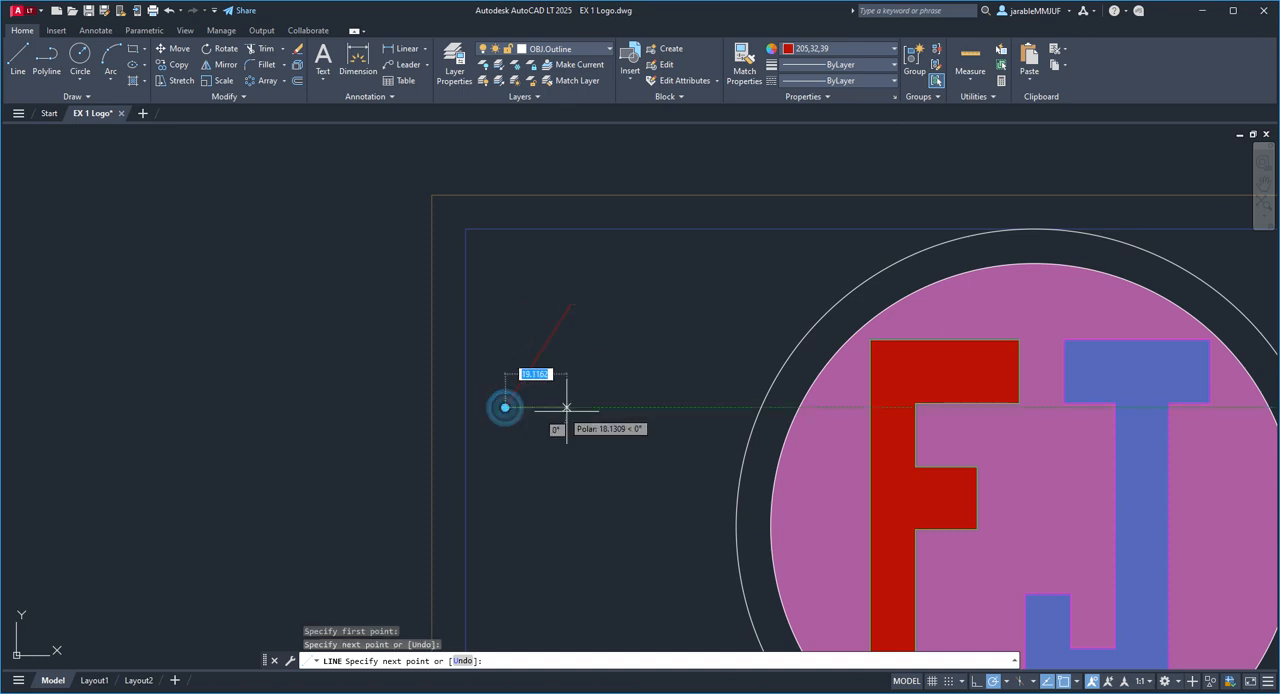
left_click(632, 425)
scroll(591, 309, "up", 3)
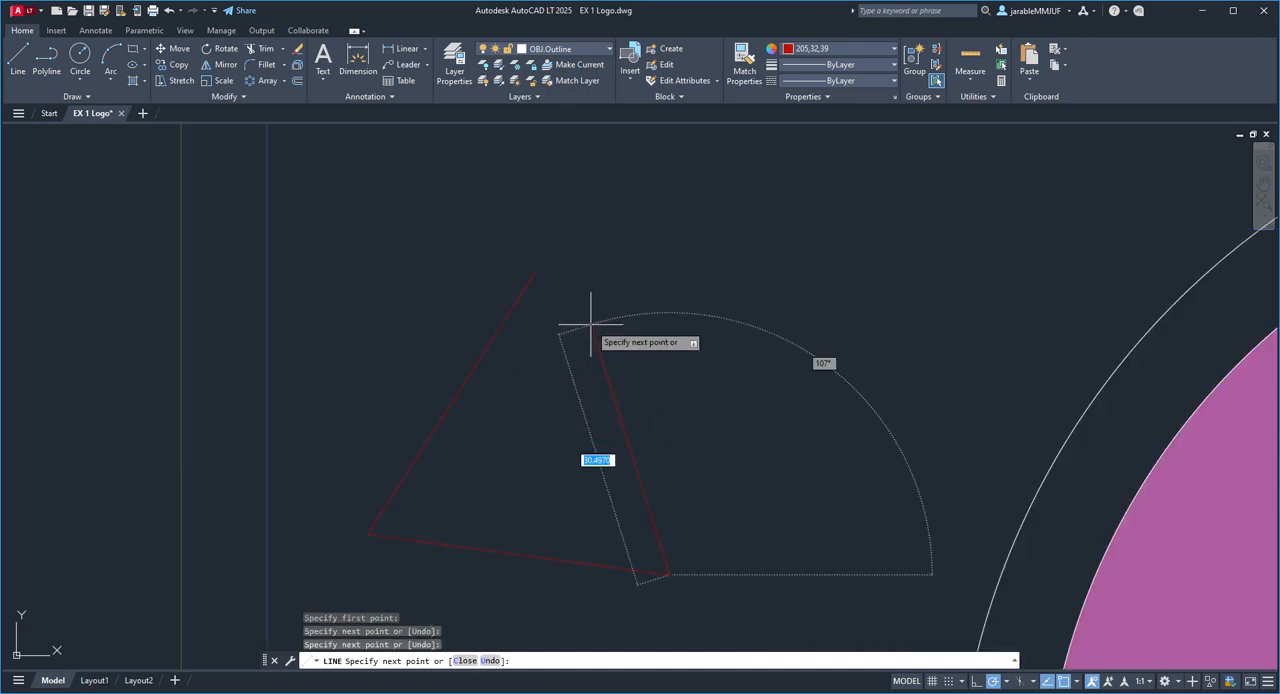
left_click(551, 280)
right_click(657, 282)
left_click(668, 293)
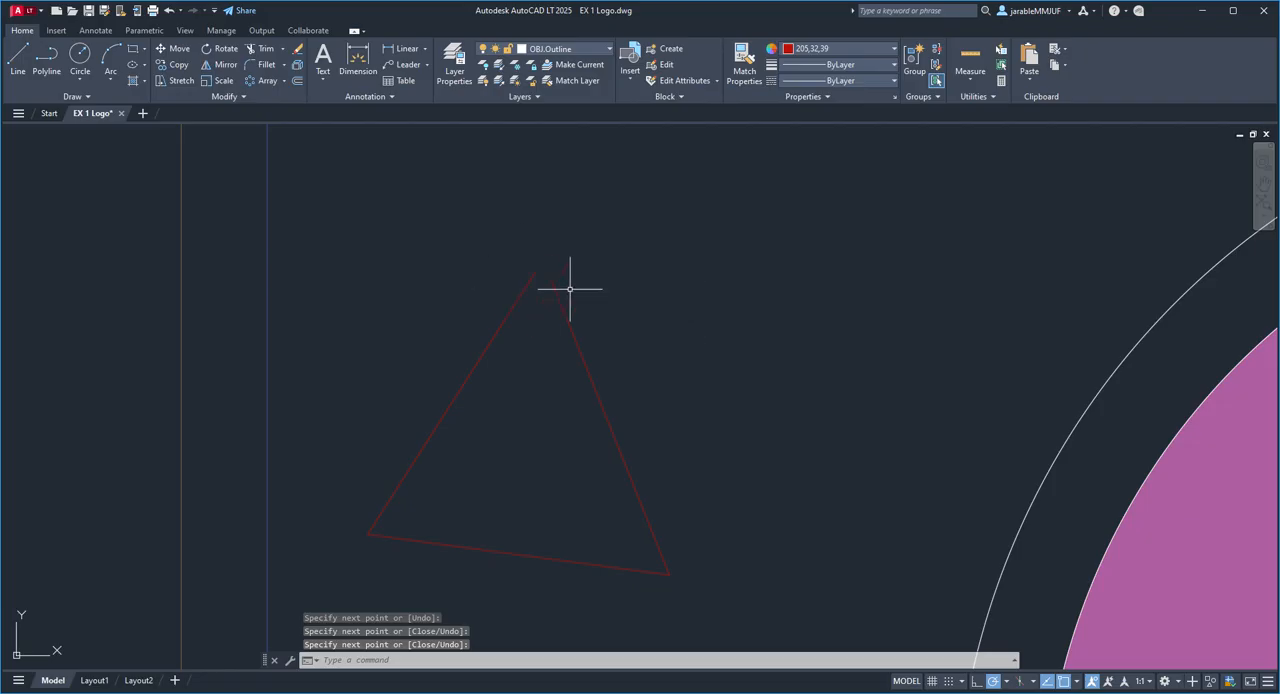
Step: Try to fill the open triangle left of the circles with a Solid hatch, then end the hatch command
scroll(537, 307, "down", 6)
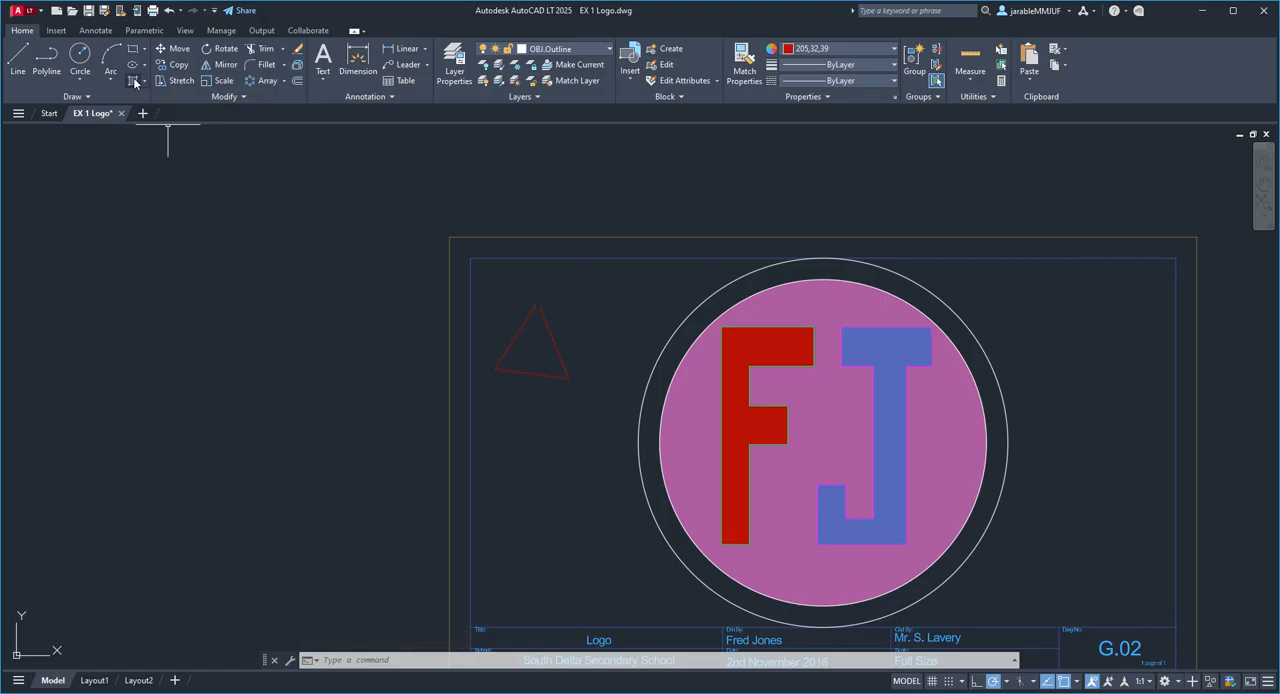
type("h")
key("Return")
left_click(528, 343)
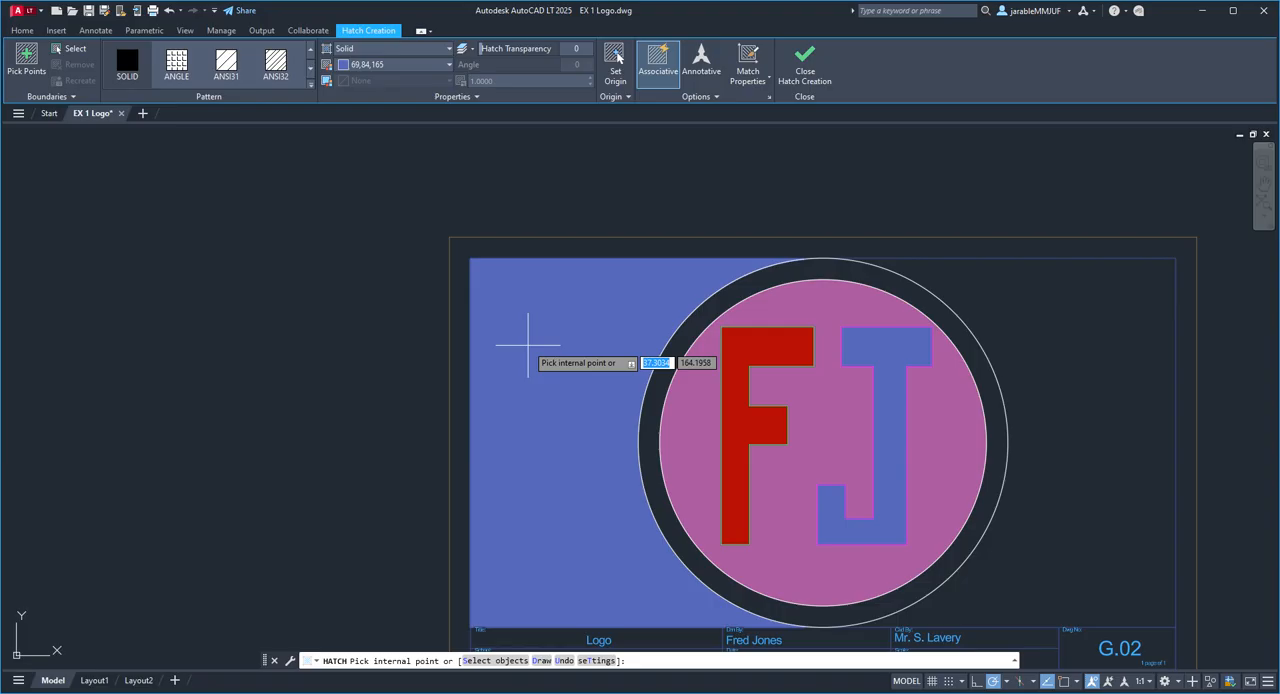
left_click(801, 61)
Step: Erase the three lines of the open triangle left of the circles
mouse_move(620, 364)
left_mouse_down()
mouse_move(543, 277)
mouse_move(491, 369)
mouse_move(571, 411)
mouse_move(571, 400)
left_mouse_up()
left_click(296, 49)
middle_click_drag(609, 343, 409, 259)
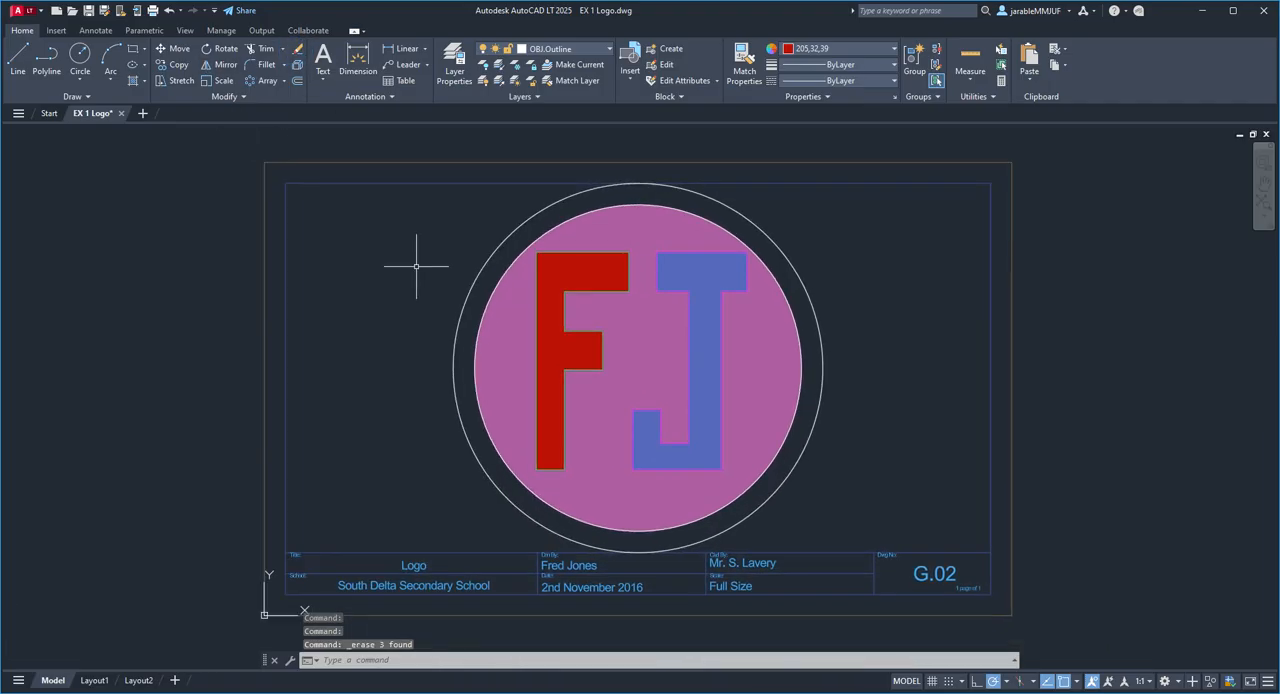
Step: Fill the area between the outer circle and the drawing border above the title block with a Blue to Yellow Gradient hatch
left_click(133, 81)
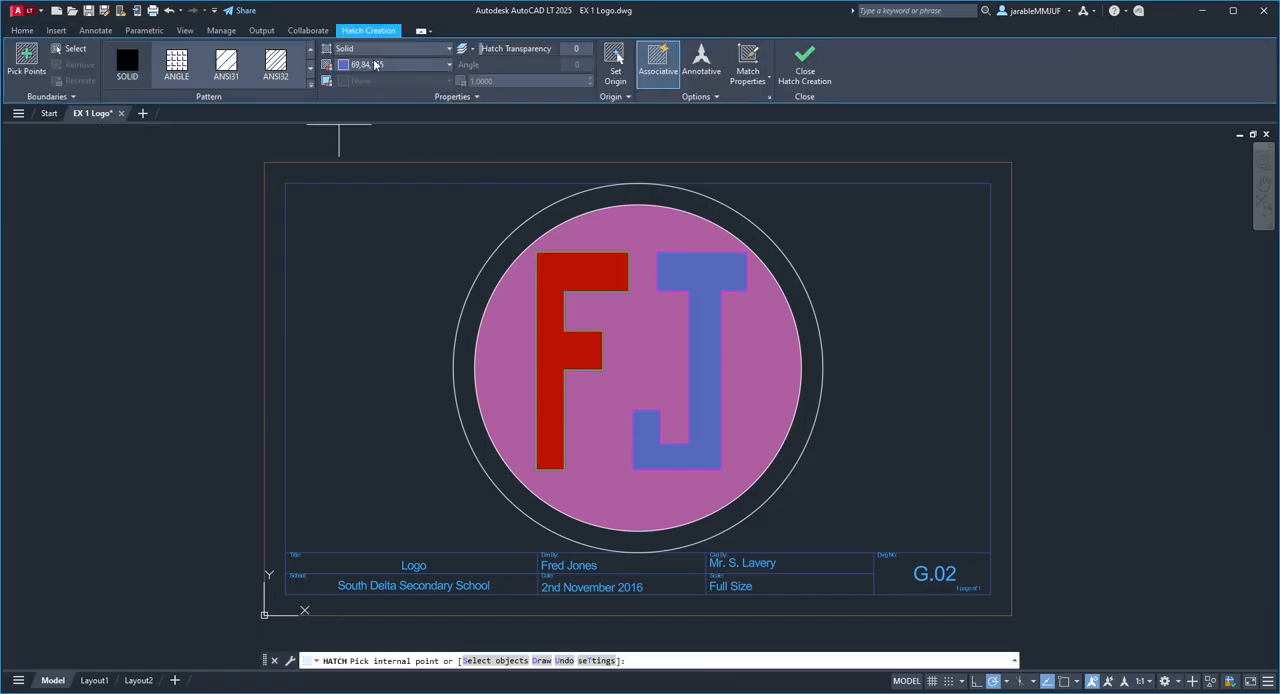
left_click(373, 48)
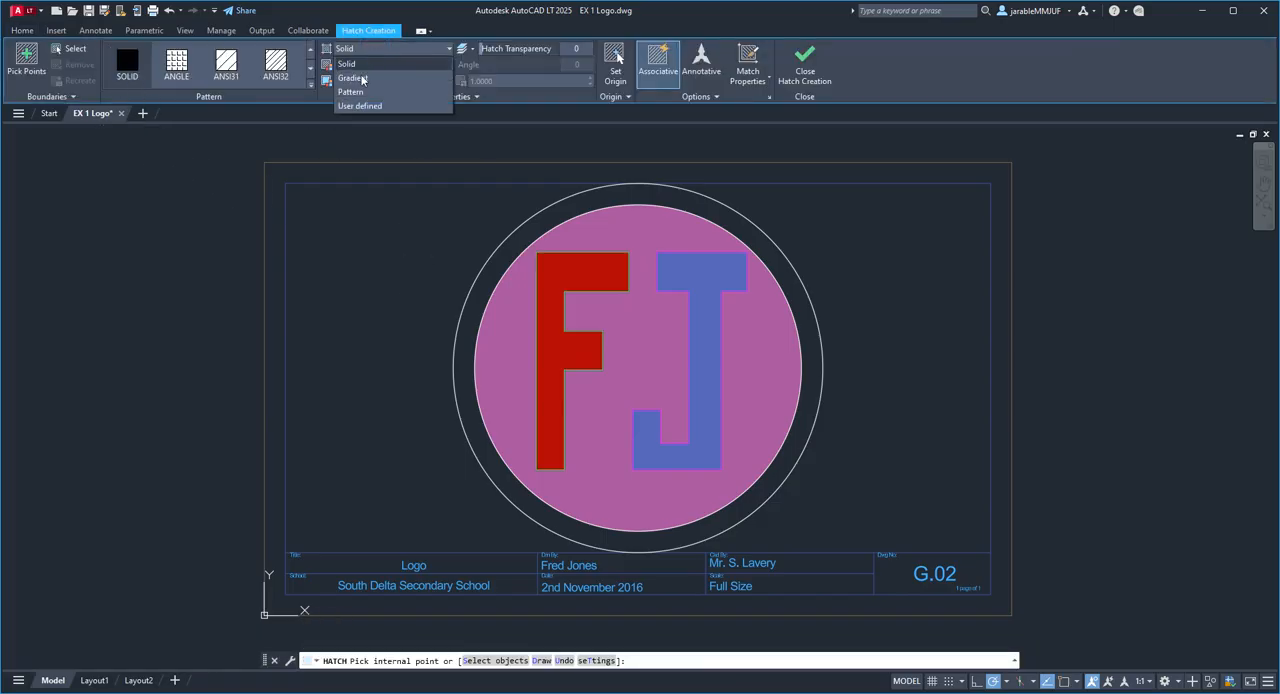
left_click(353, 78)
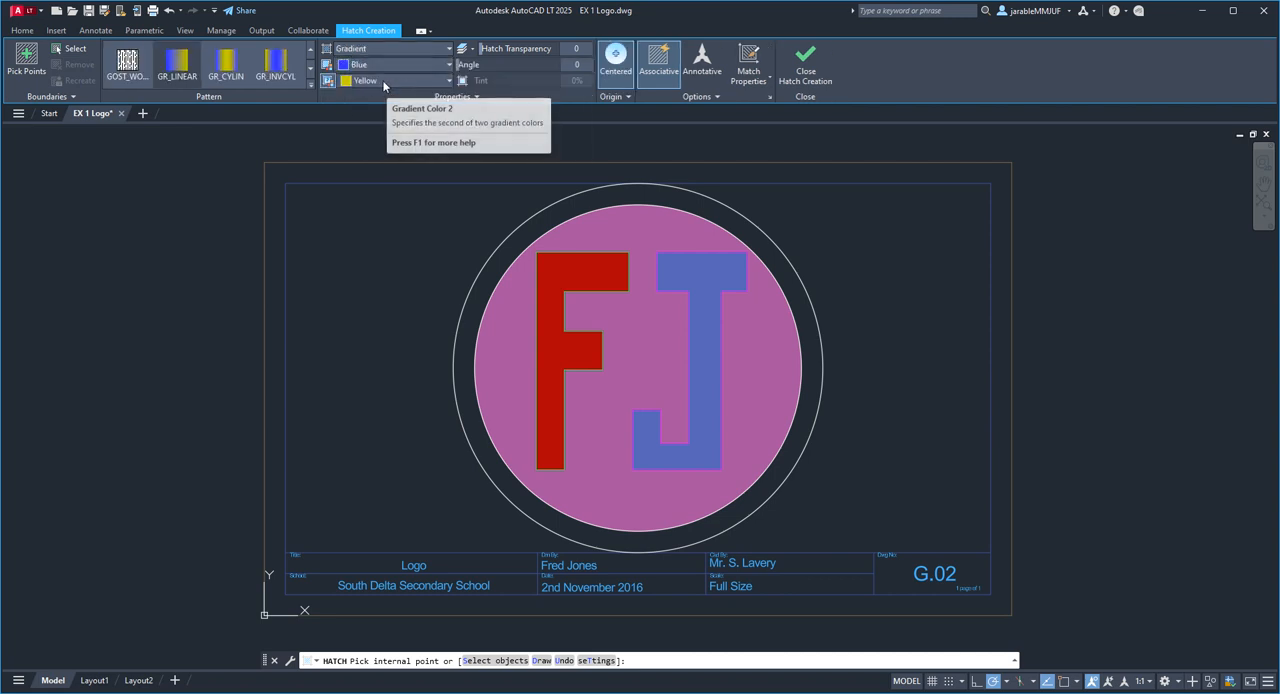
left_click(394, 217)
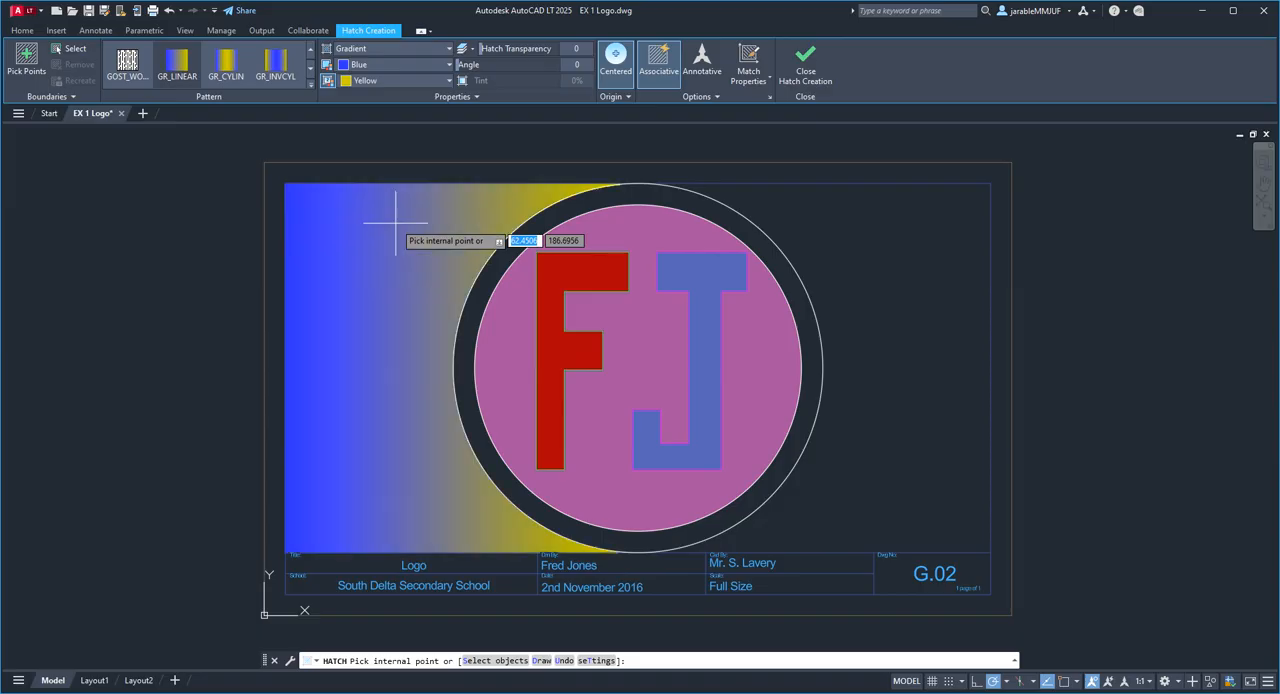
left_click(857, 255)
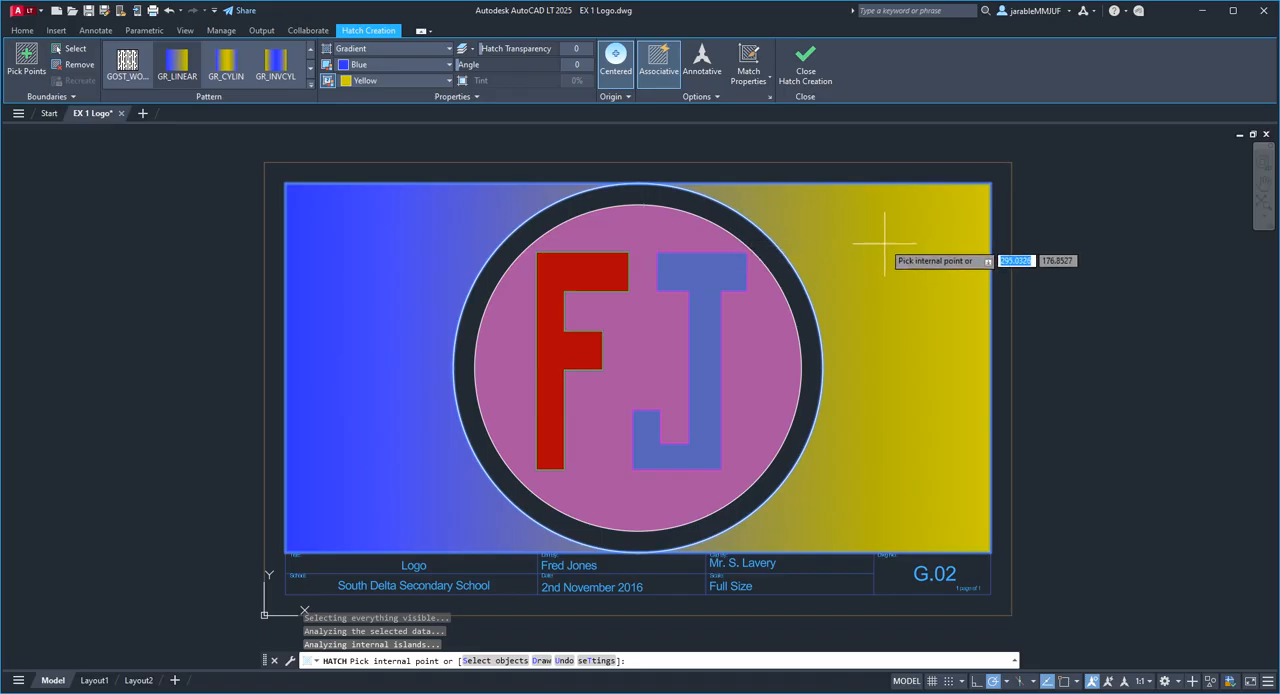
Step: Set the background gradient's first colour to the dark red 153,27,30 and its pattern to GR_CYLIN
left_click(381, 65)
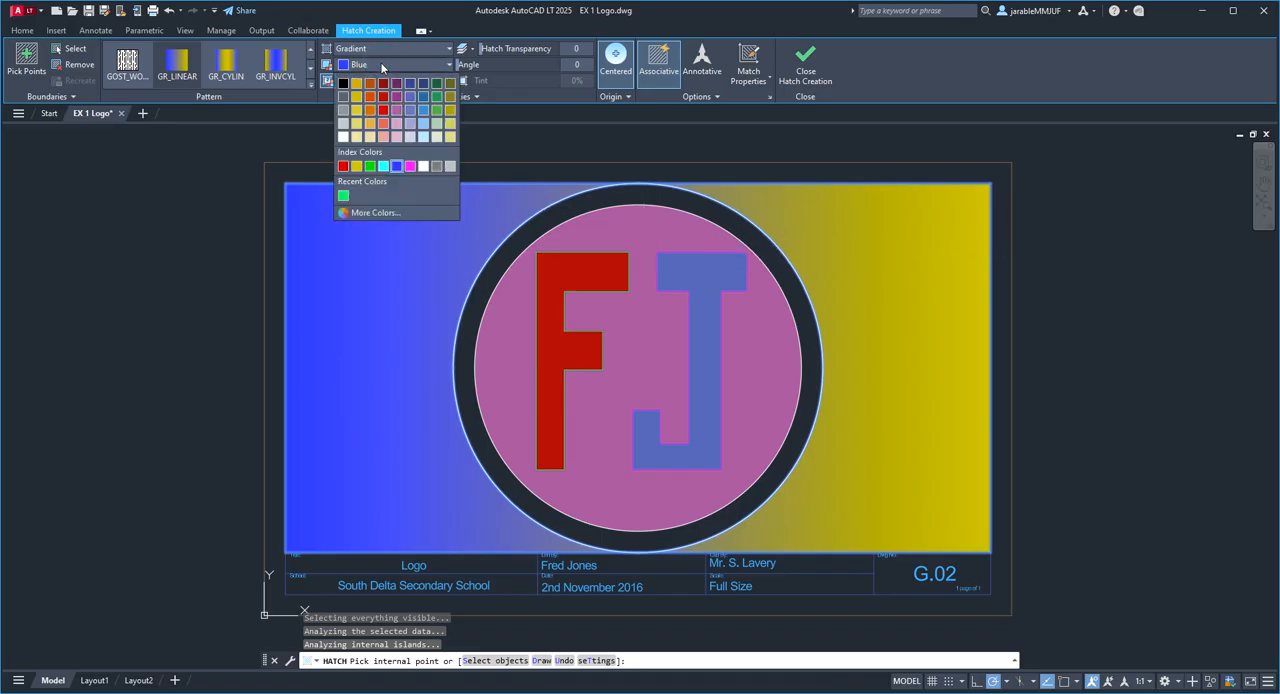
left_click(383, 84)
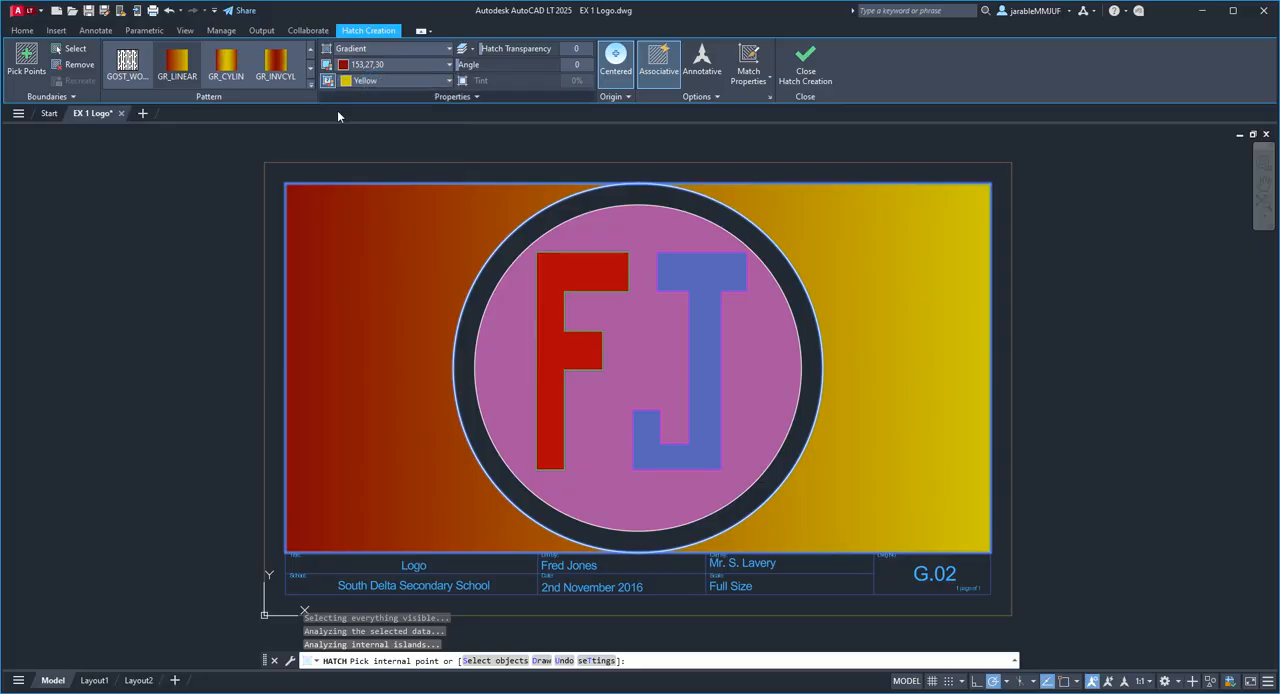
left_click(223, 64)
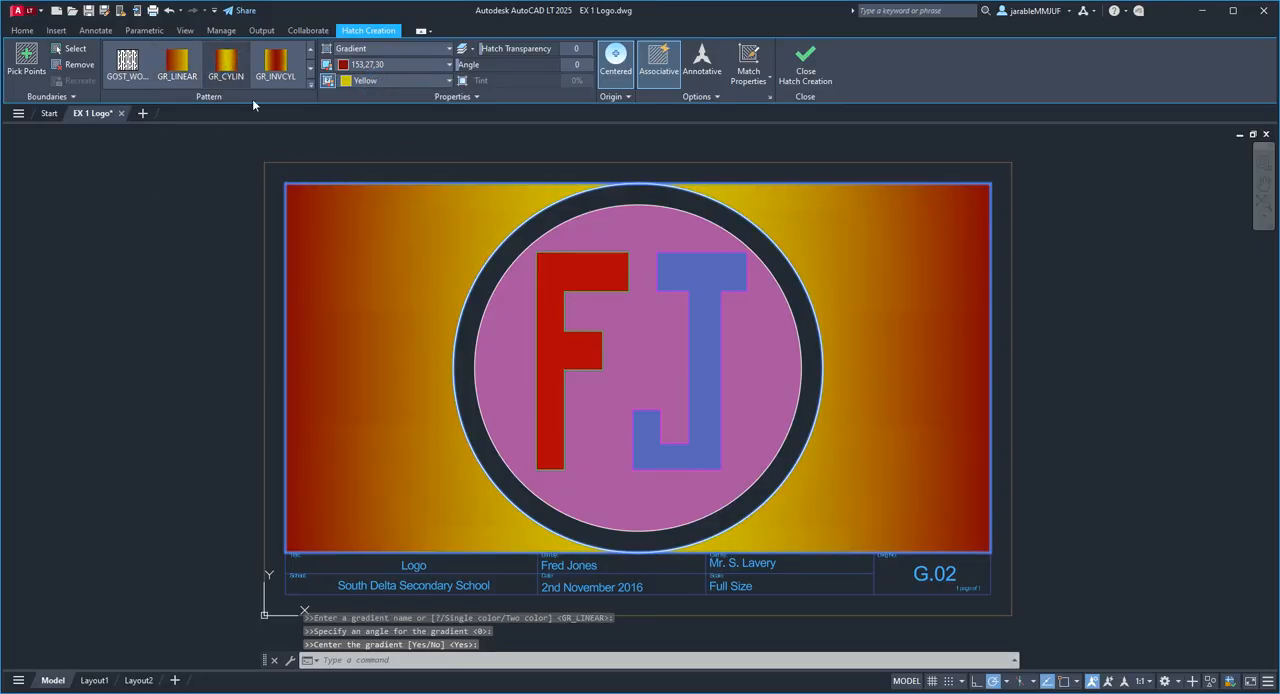
Step: Finish editing the background gradient hatch and save the EX 1 Logo drawing
left_click(805, 65)
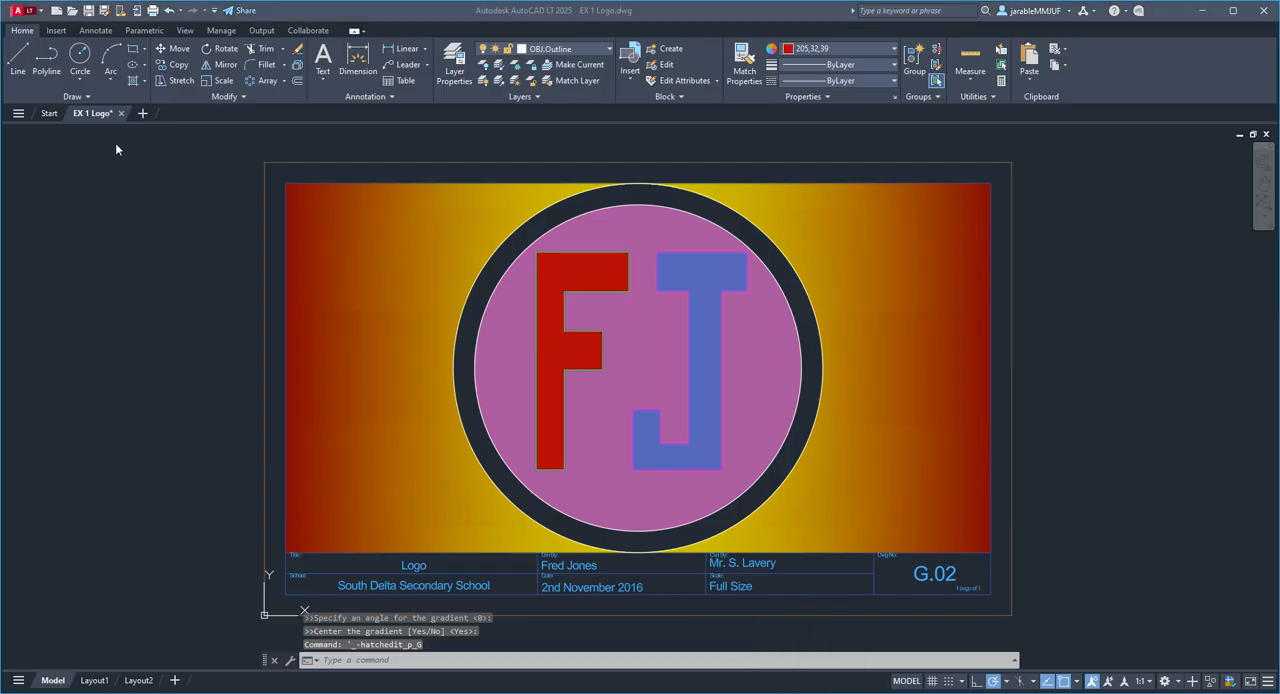
mouse_move(109, 114)
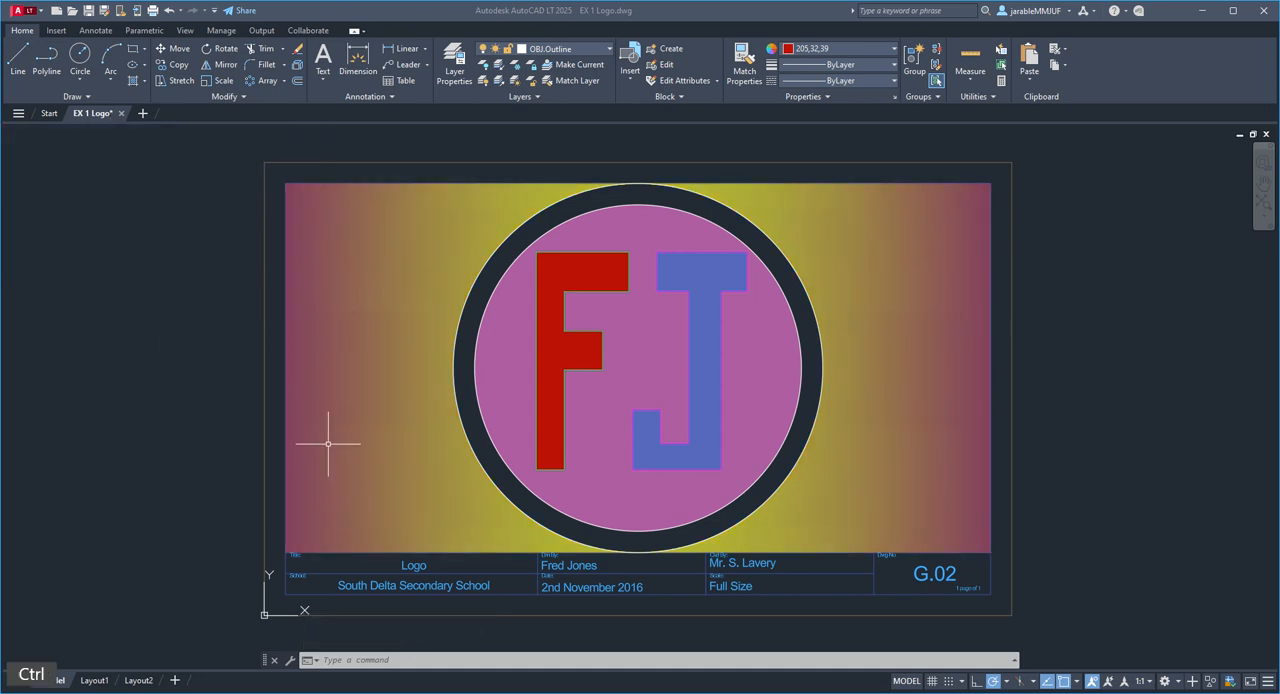
key("ctrl+s")
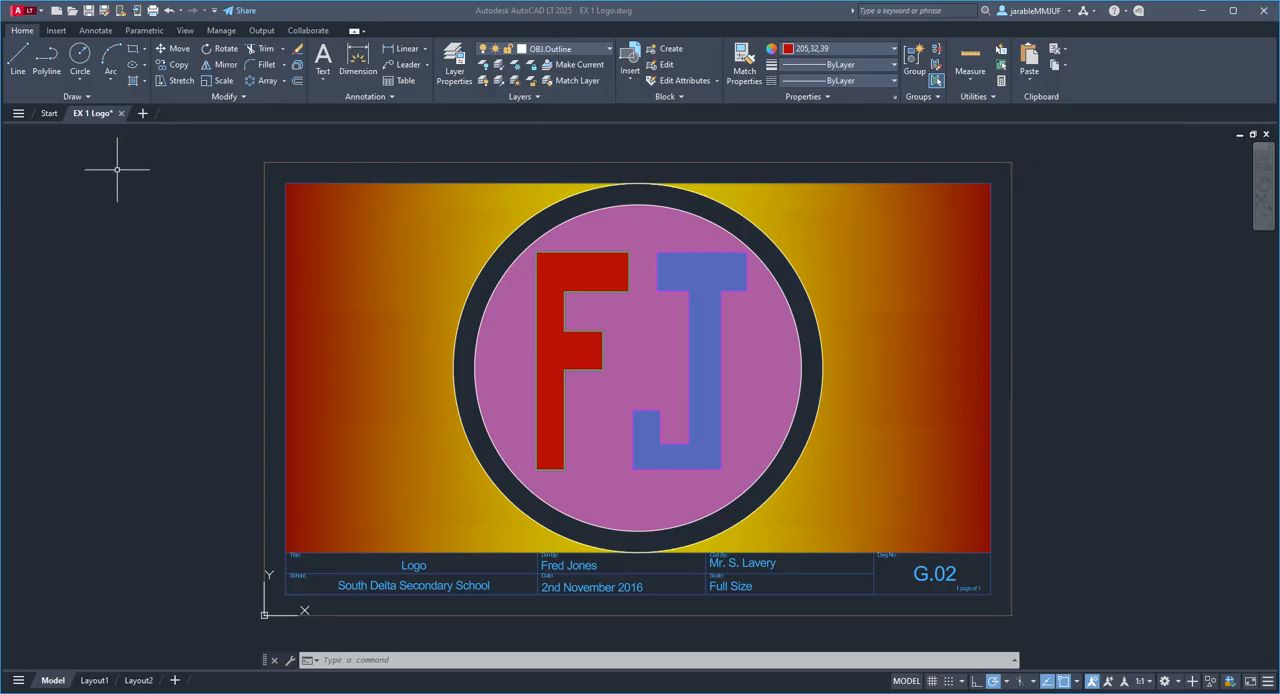
left_click(138, 287)
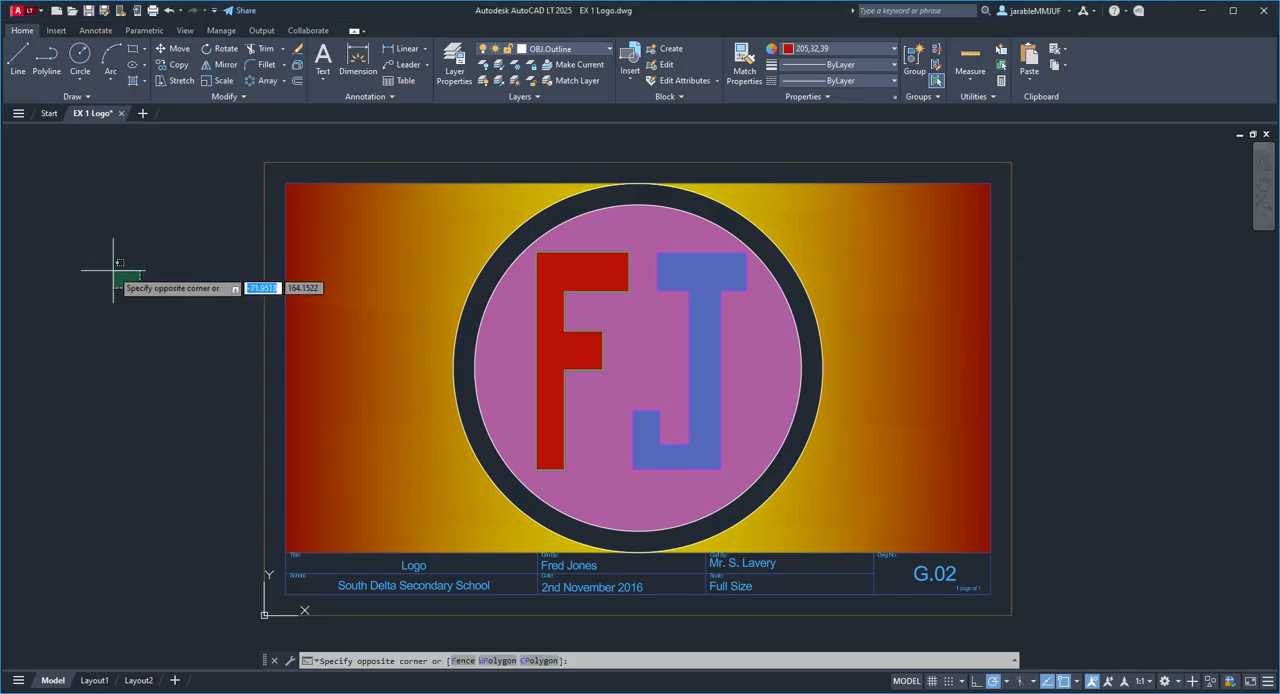
key("Escape")
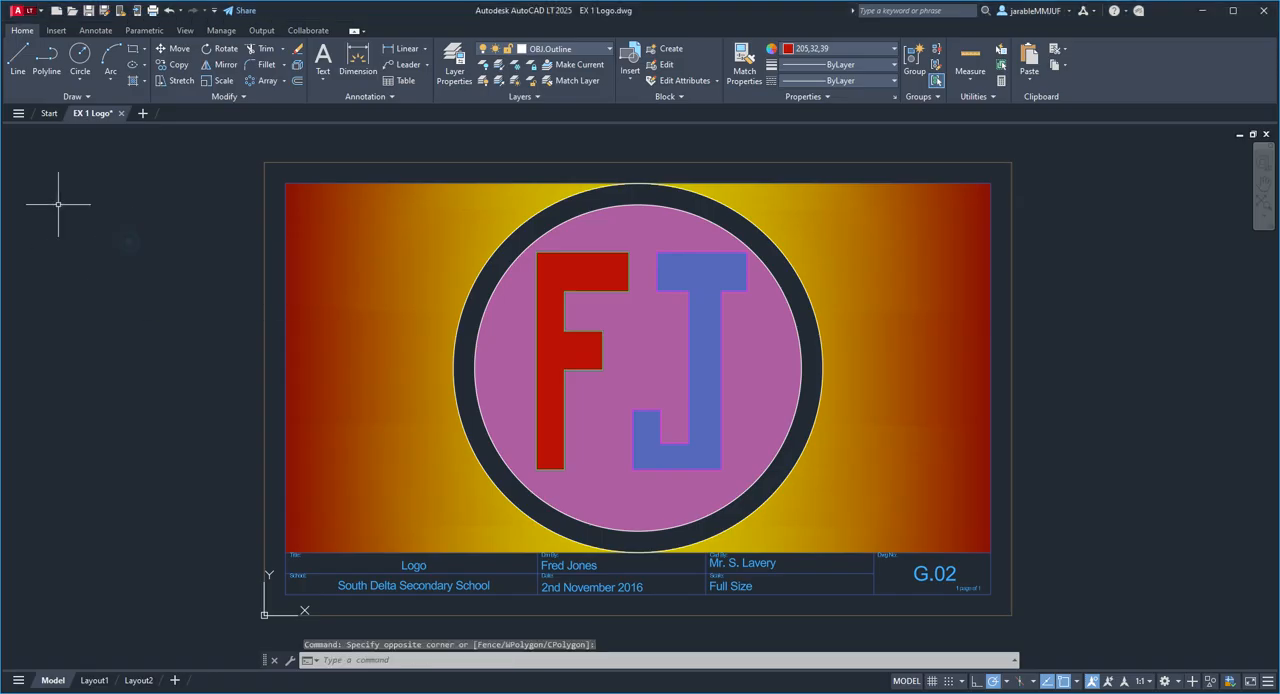
Step: Draw a vertical line with a short horizontal line from its upper end in the empty space left of the drawing border
left_click(18, 58)
left_click(190, 317)
left_click(190, 222)
left_click(206, 222)
right_click(210, 224)
left_click(236, 250)
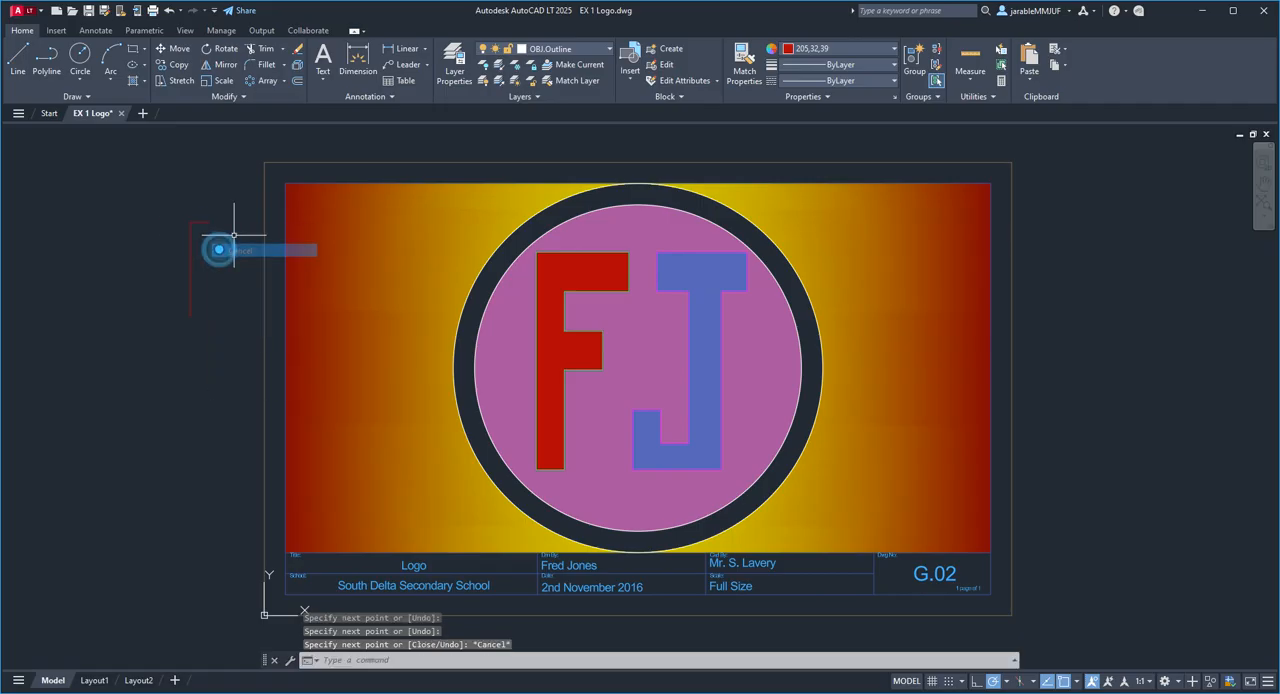
Step: Try to quit the program with unsaved changes, then cancel the exit
left_click(1265, 11)
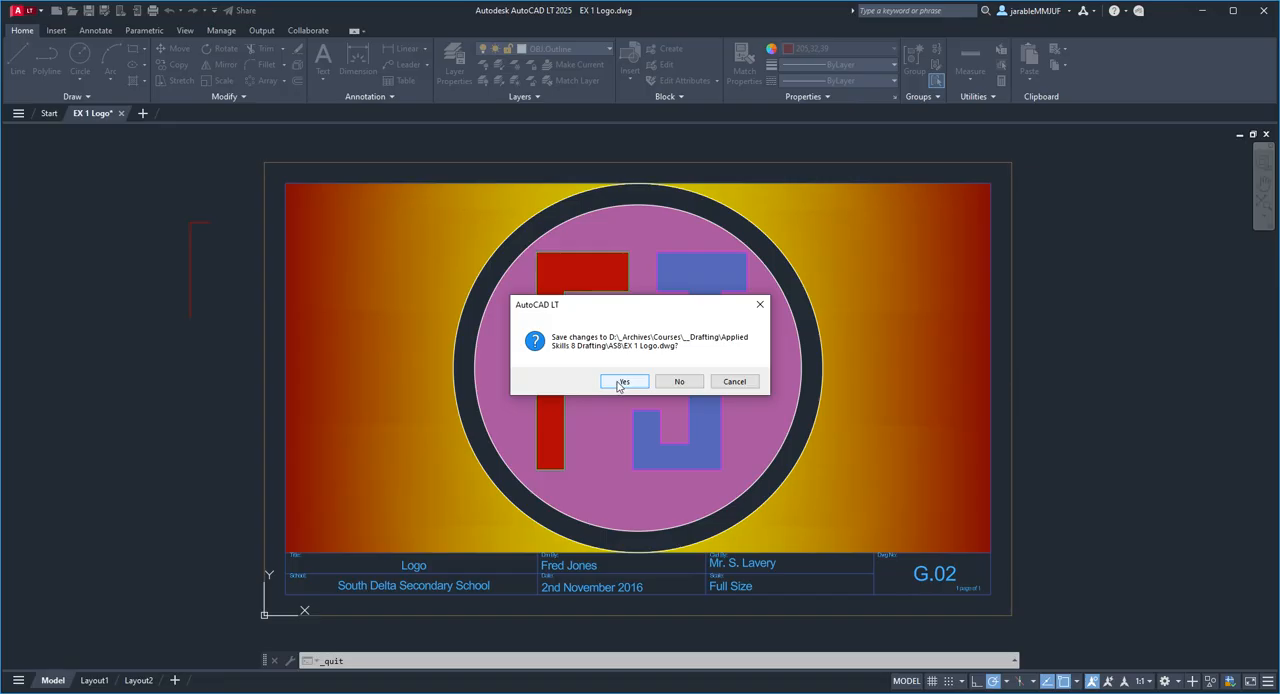
left_click(734, 381)
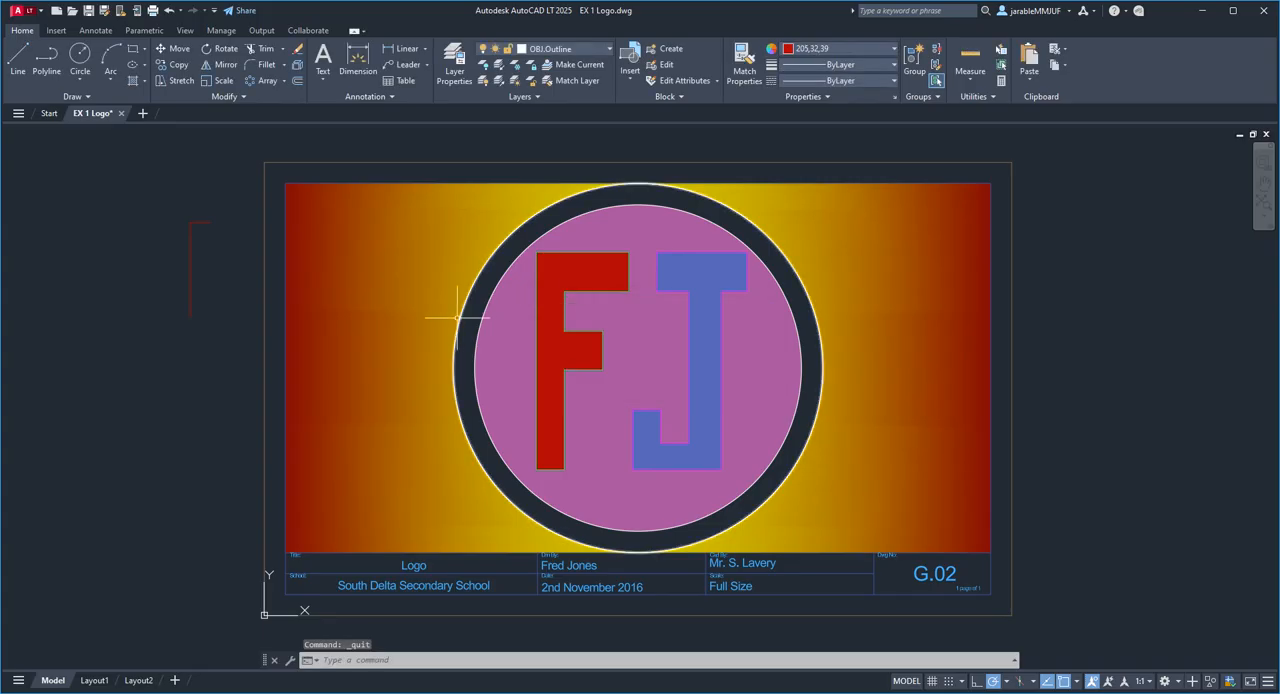
Step: Erase the two connected lines left of the drawing border and save the drawing
mouse_move(229, 196)
left_mouse_down()
mouse_move(186, 271)
mouse_move(221, 302)
left_mouse_up()
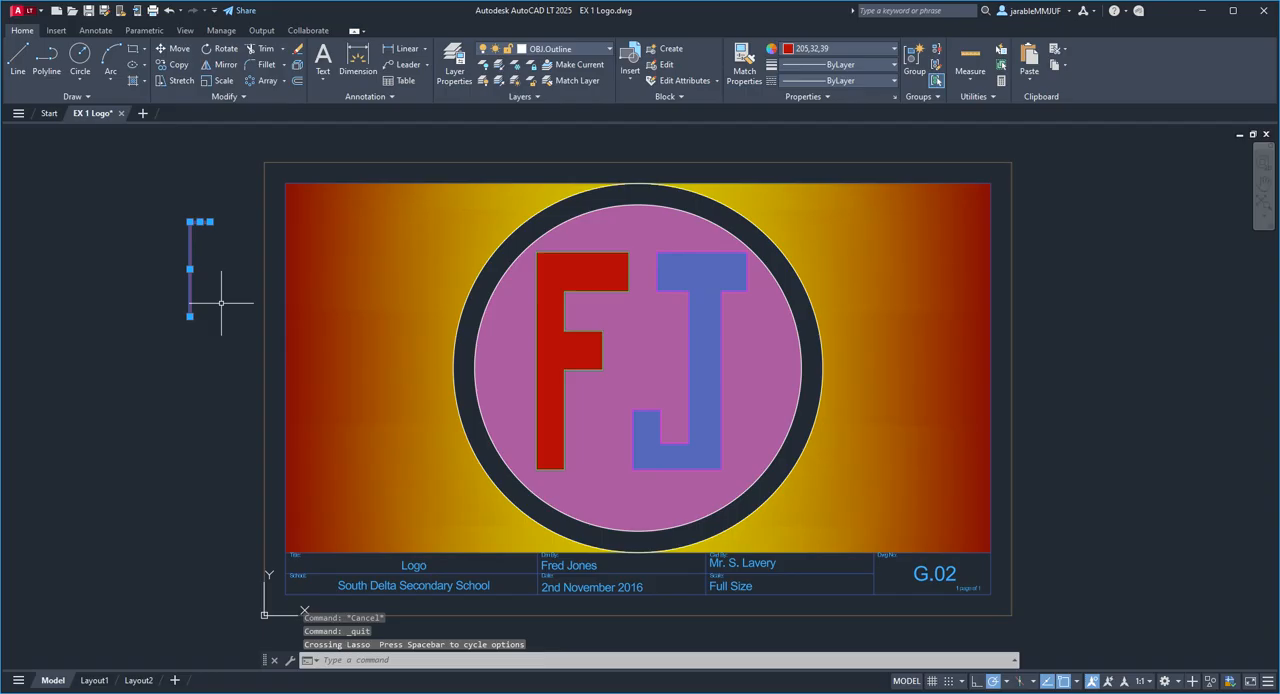
key("Delete")
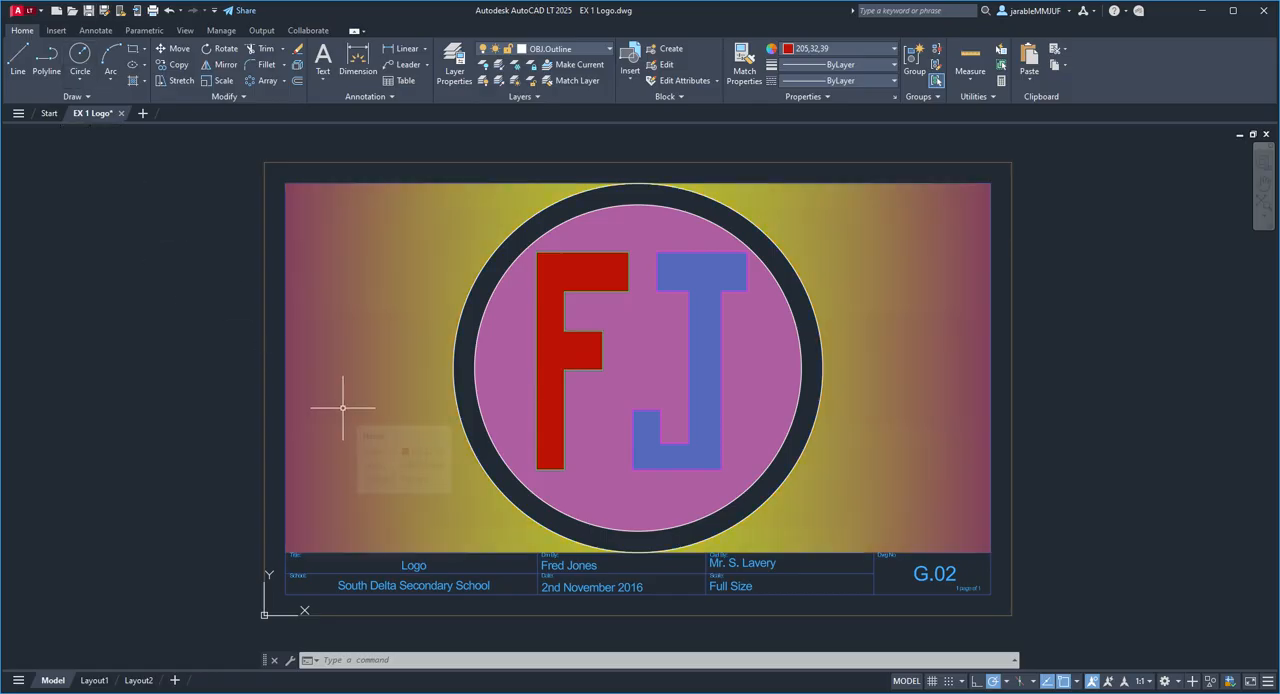
key("ctrl+s")
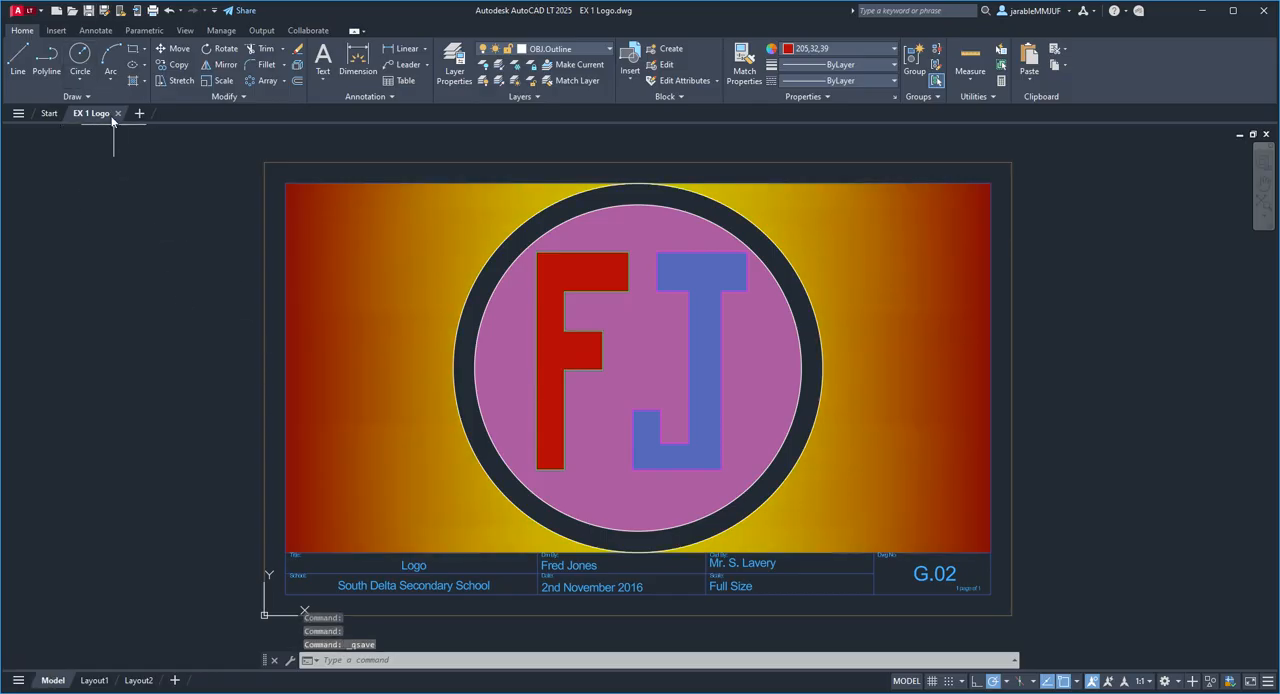